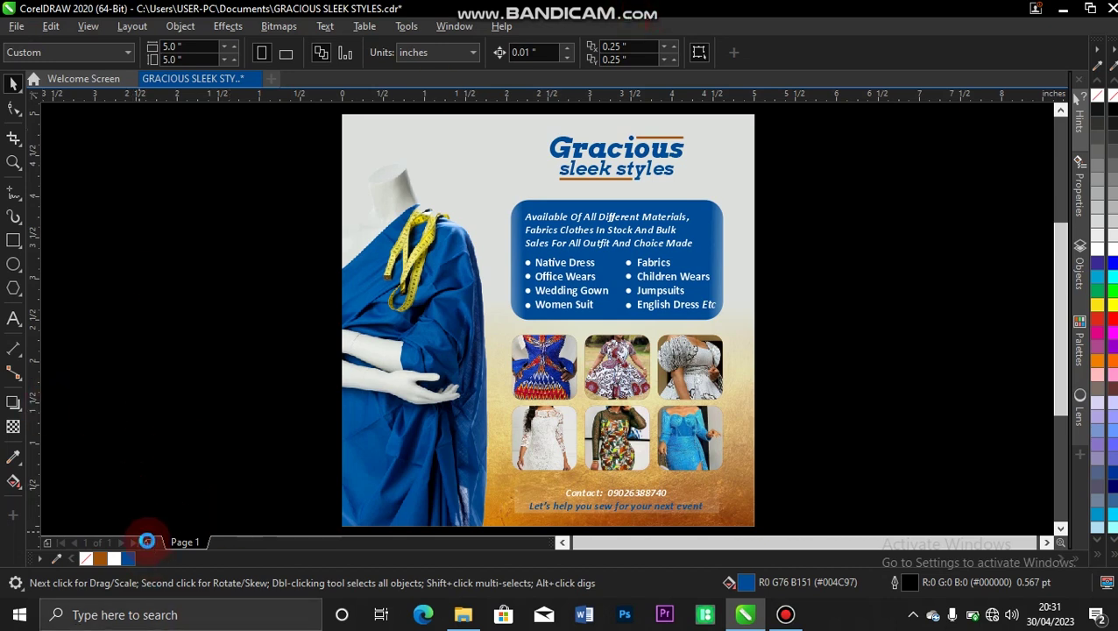
# - Add a second page and create a page-sized rectangle on it with no fill
pyautogui.click(146, 542)
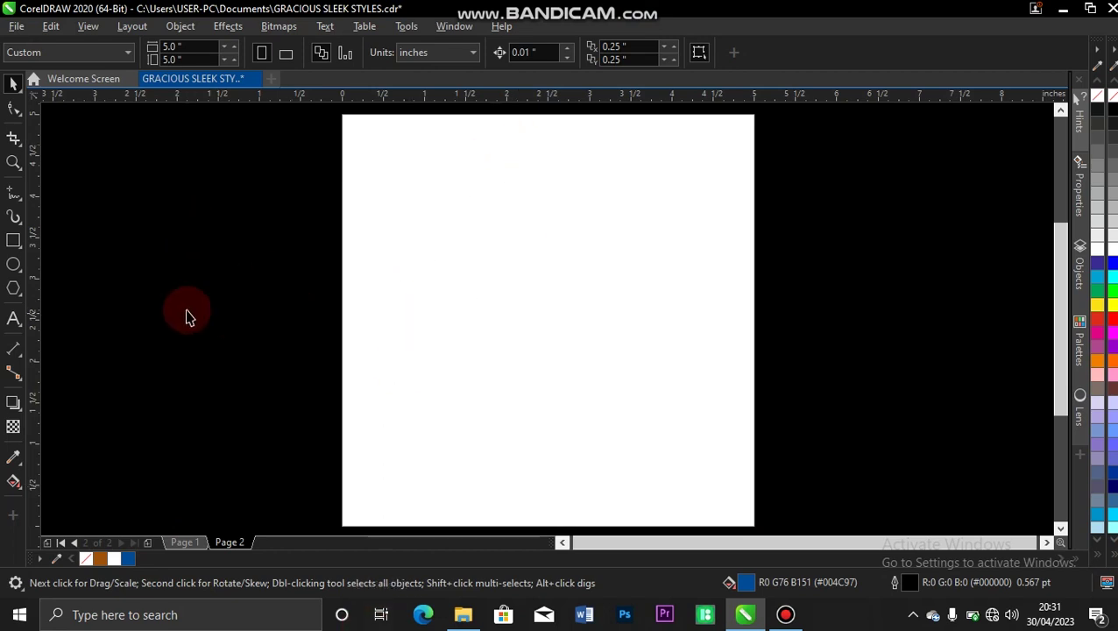
pyautogui.doubleClick(15, 239)
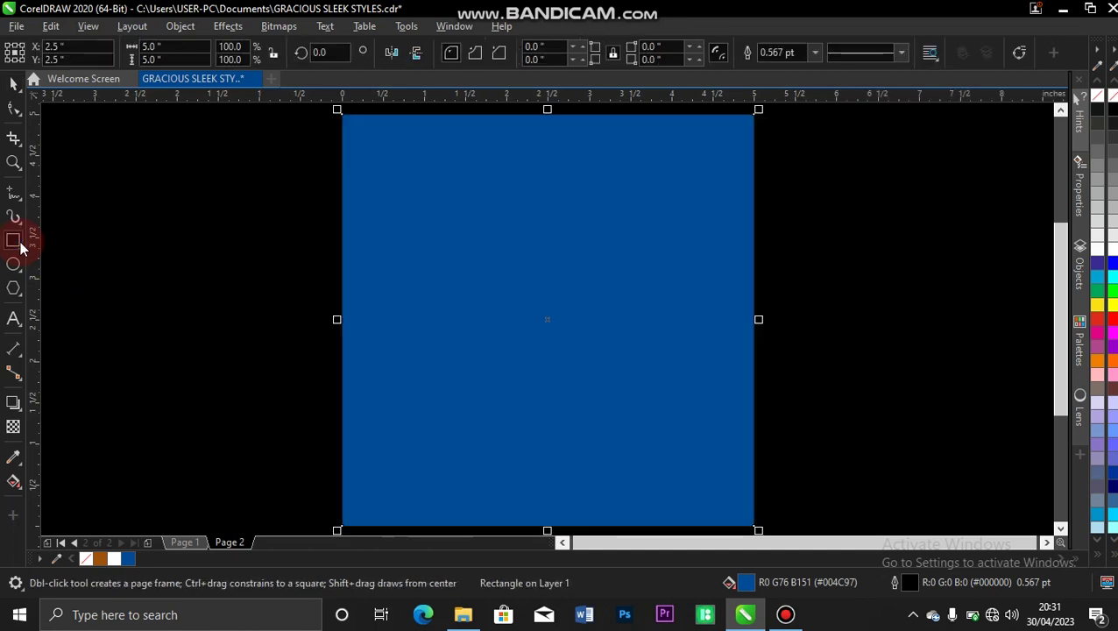
pyautogui.click(85, 558)
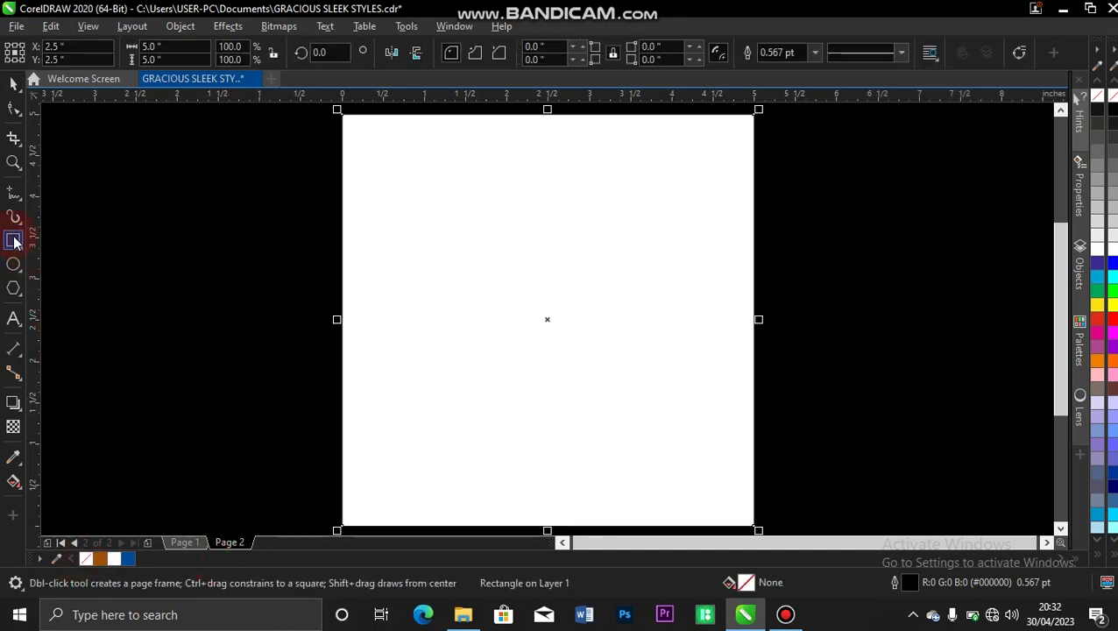
pyautogui.press('space')
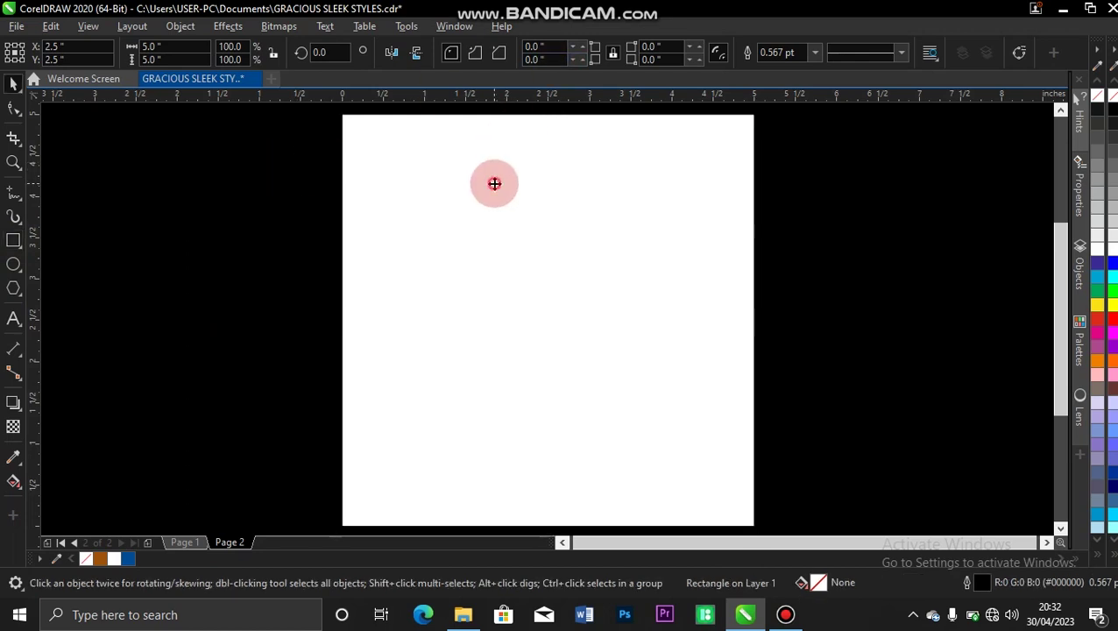
pyautogui.click(353, 211)
pyautogui.moveTo(354, 211); pyautogui.dragTo(386, 187)
pyautogui.hotkey('ctrl', 'z')
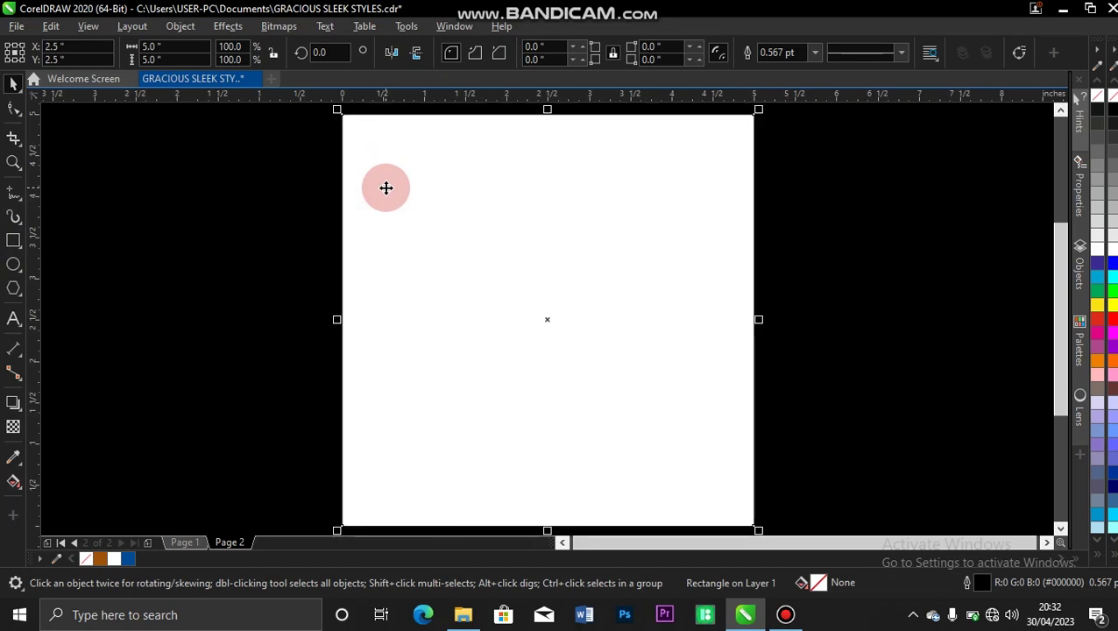
# - Set the page rectangle's outline width to None
pyautogui.click(815, 52)
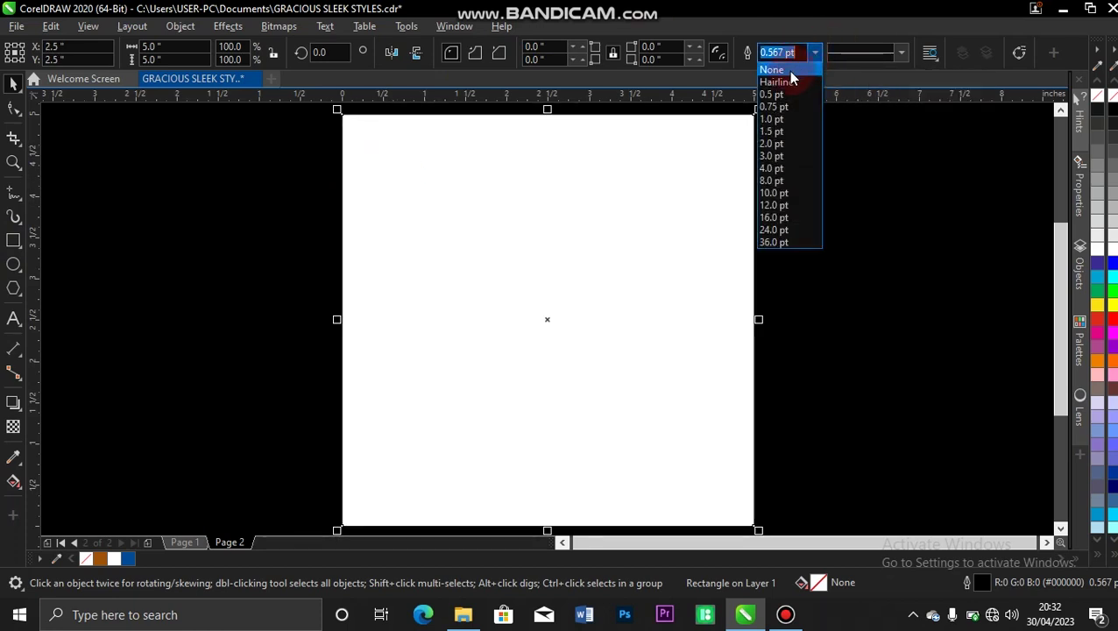
pyautogui.click(788, 70)
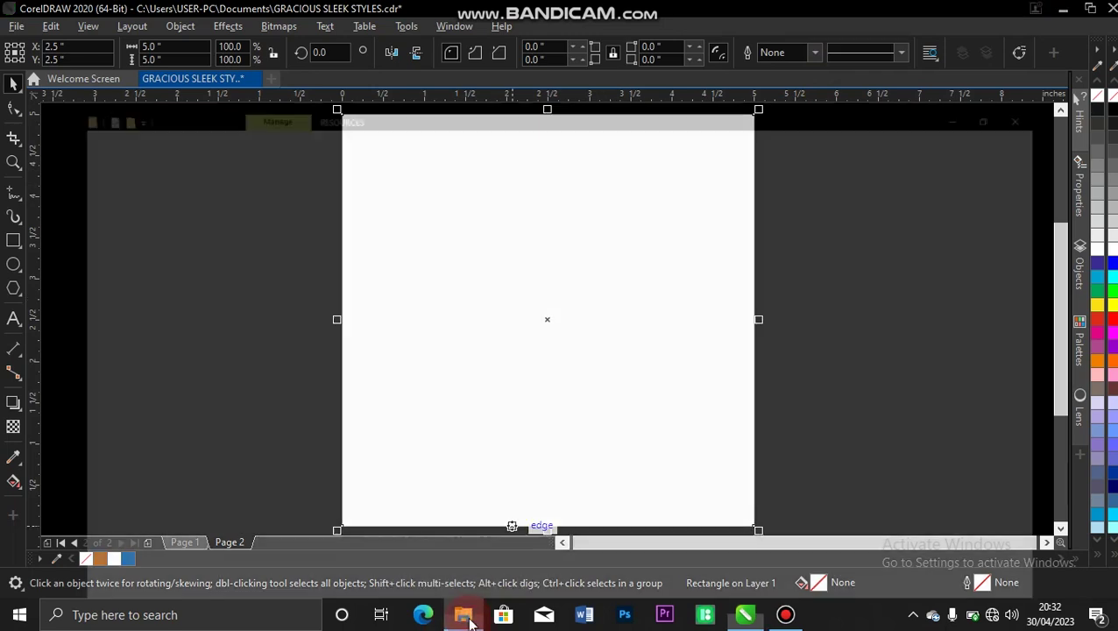
# - Bring in the gold-texture image from the RESOURCES folder and scale it to about 5.4 by 3.6 inches across the page's lower part
pyautogui.click(466, 616)
pyautogui.moveTo(193, 147); pyautogui.dragTo(846, 286)
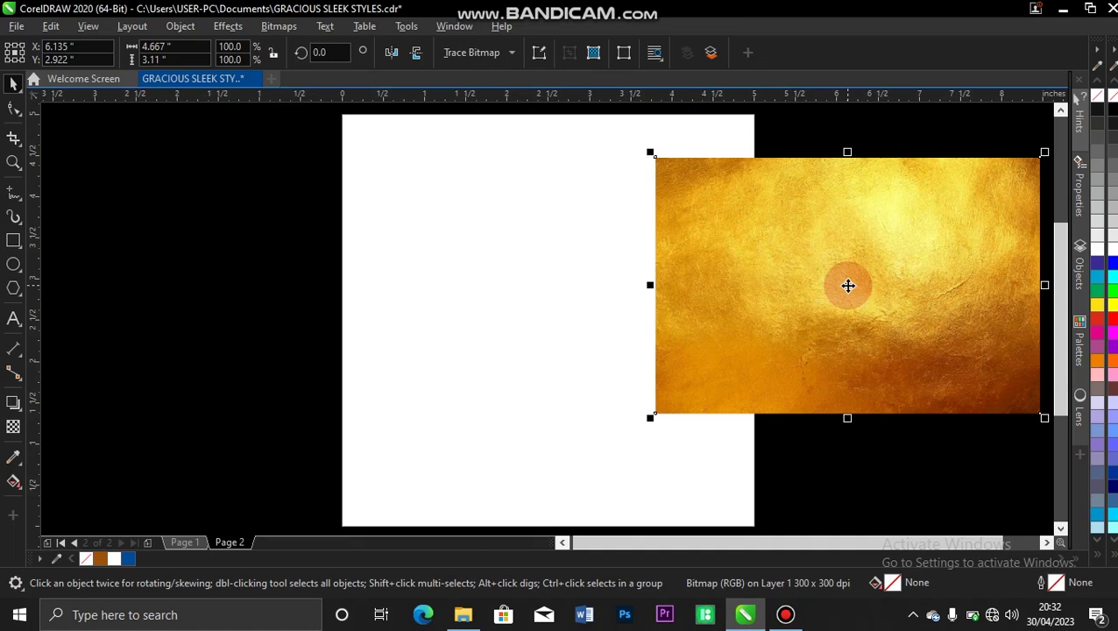
pyautogui.moveTo(866, 263); pyautogui.dragTo(567, 369)
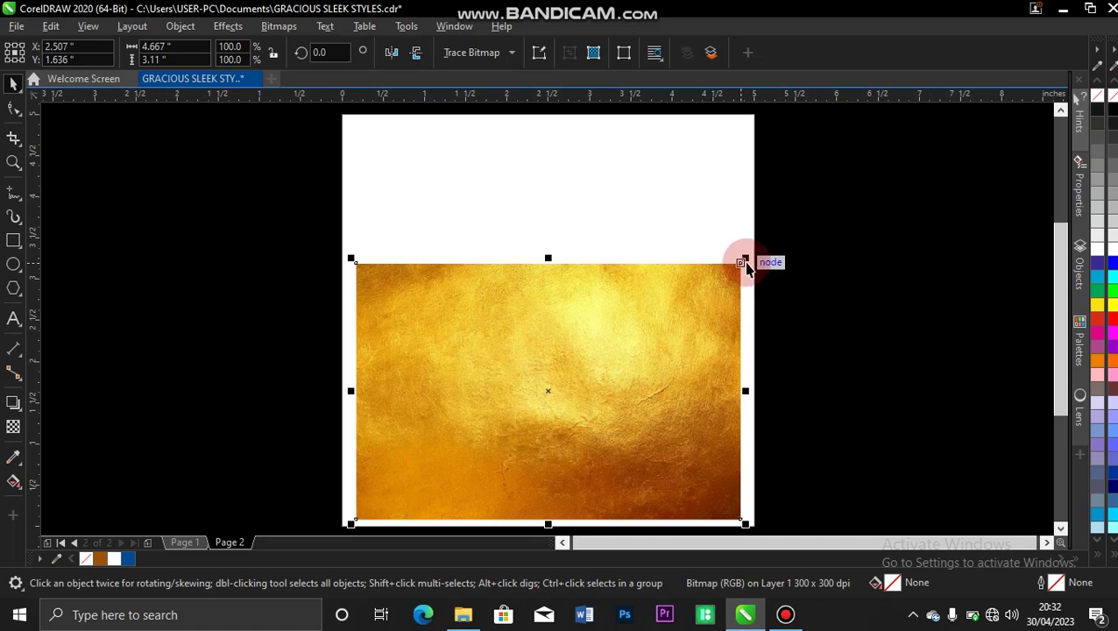
pyautogui.moveTo(745, 259); pyautogui.dragTo(780, 235)
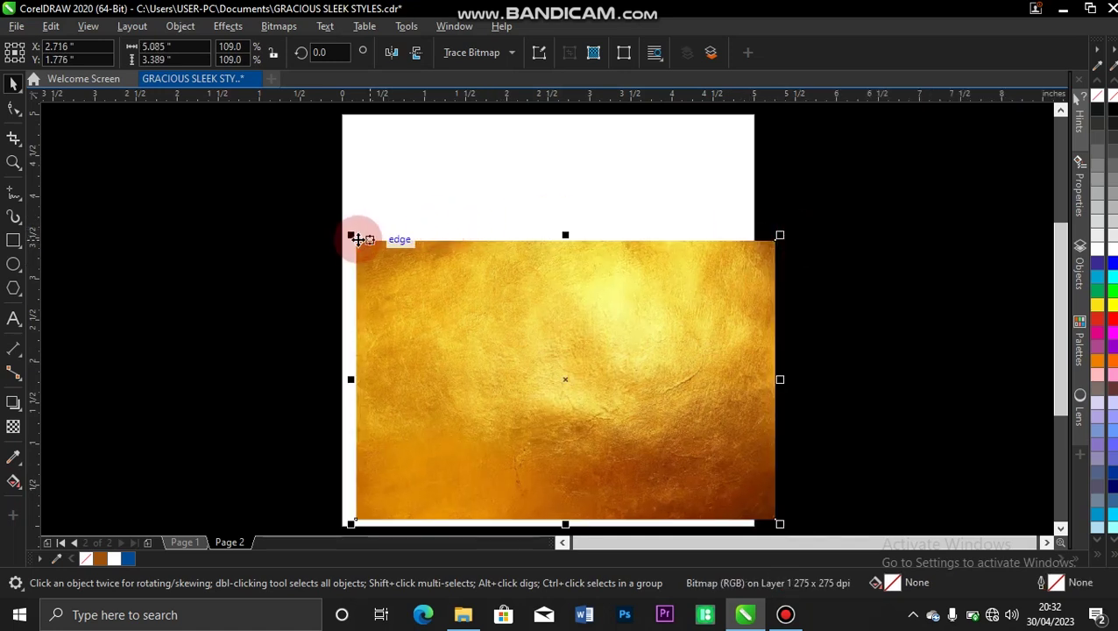
pyautogui.moveTo(351, 235); pyautogui.dragTo(323, 218)
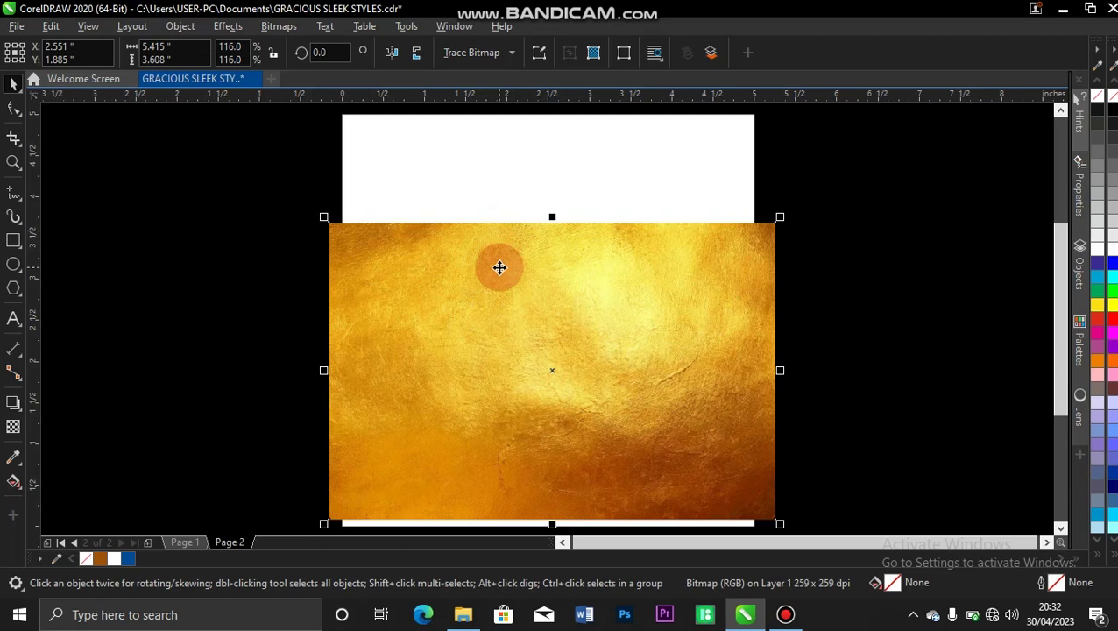
# - Apply a vertical fountain transparency to the gold texture, fading it out upward from its lower third
pyautogui.click(14, 428)
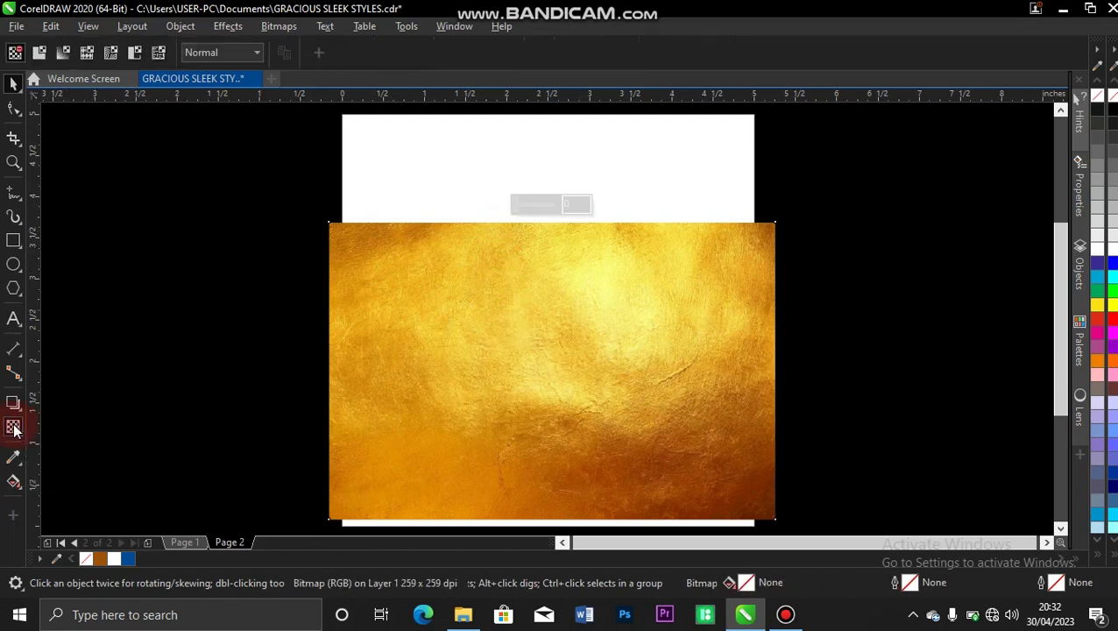
pyautogui.moveTo(534, 392); pyautogui.dragTo(532, 253)
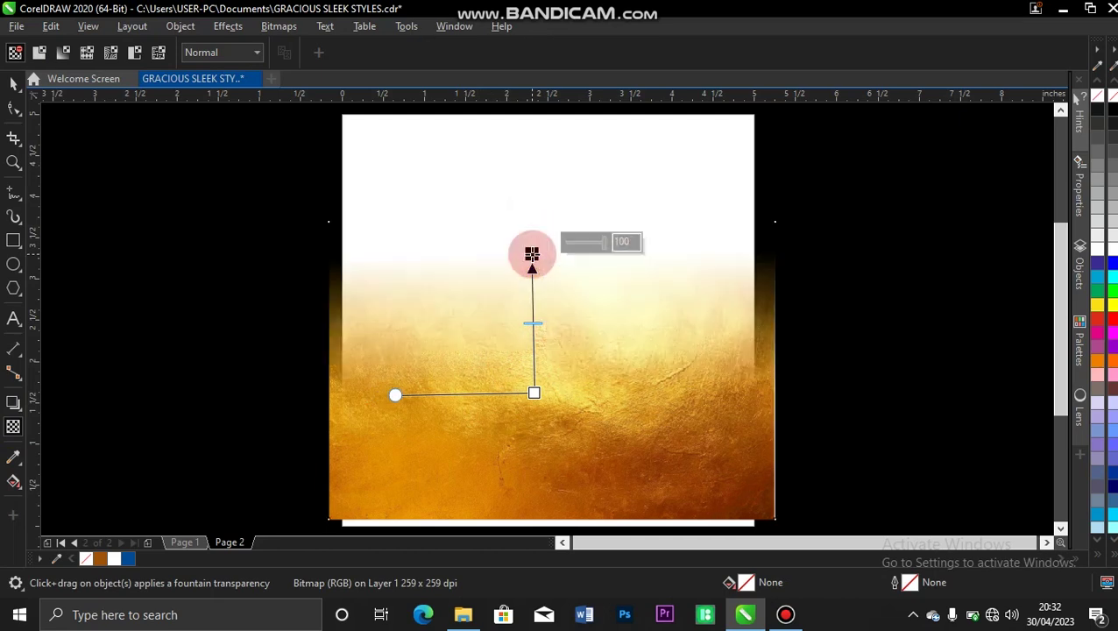
pyautogui.moveTo(533, 392); pyautogui.dragTo(532, 438)
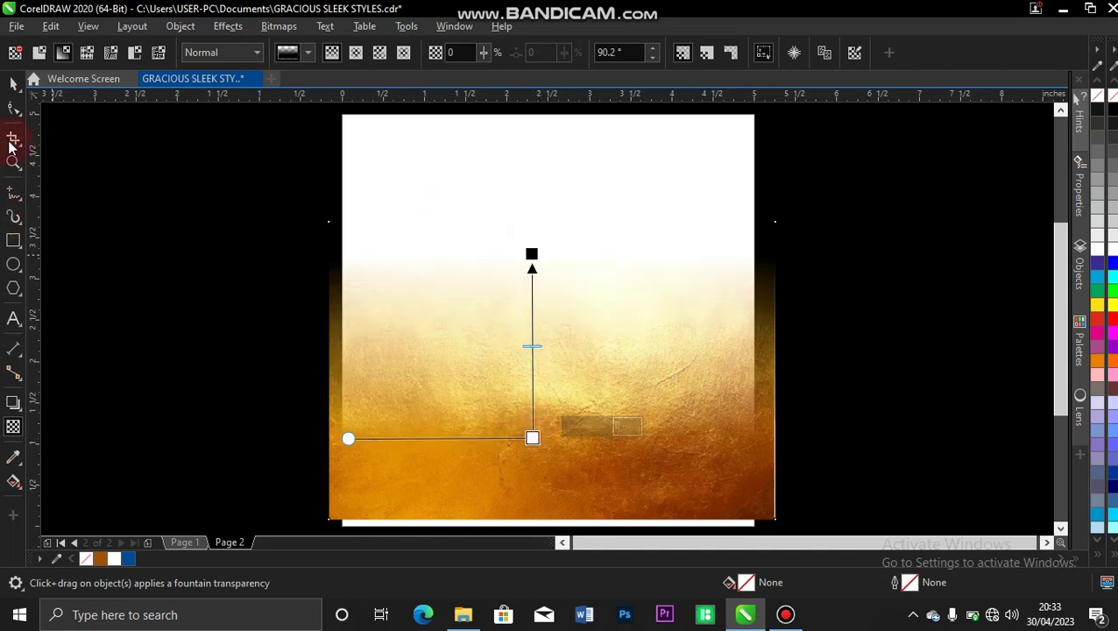
# - PowerClip the faded gold texture inside the page rectangle
pyautogui.click(13, 83)
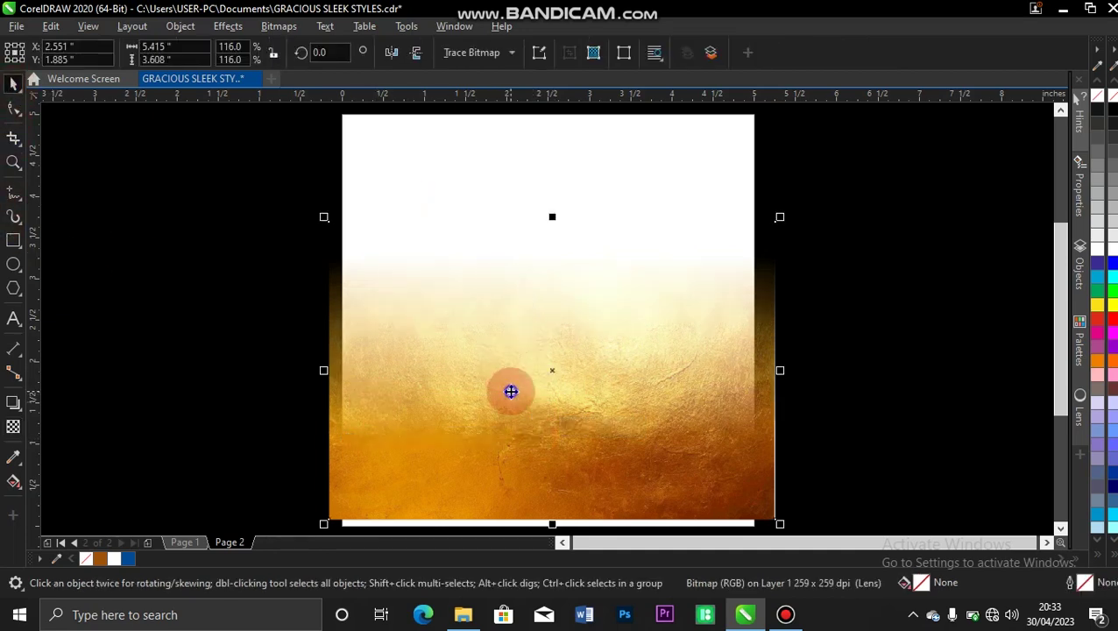
pyautogui.rightClick(511, 392)
pyautogui.click(583, 348)
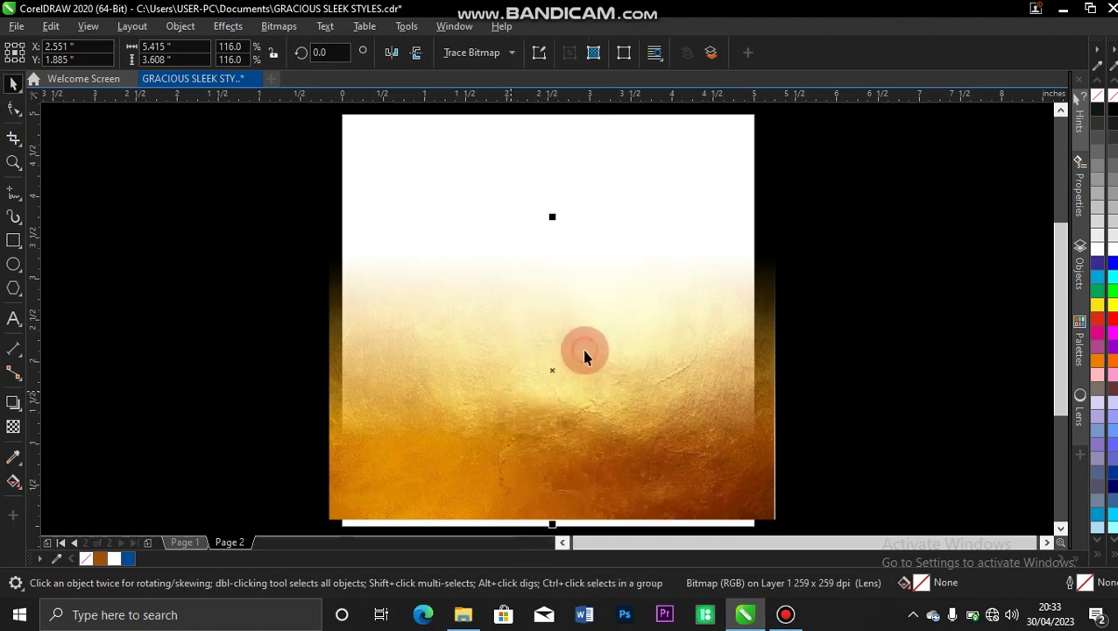
pyautogui.click(674, 128)
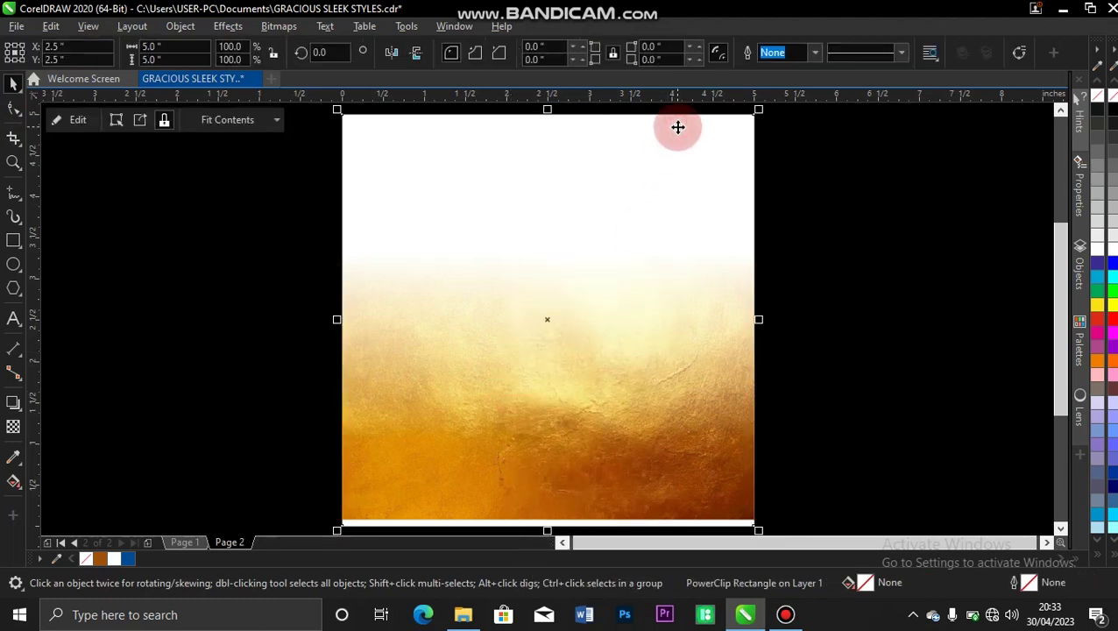
# - Edit the PowerClip contents and move the gold texture down to cover the page's bottom edge, then finish editing
pyautogui.click(77, 122)
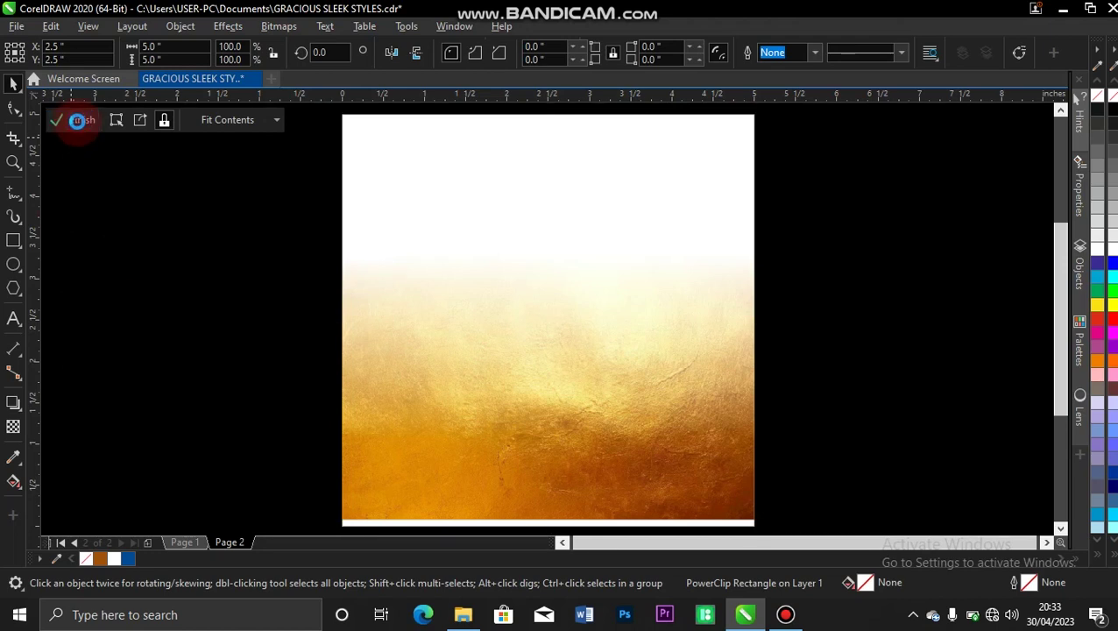
pyautogui.click(521, 438)
pyautogui.moveTo(552, 374); pyautogui.dragTo(552, 415)
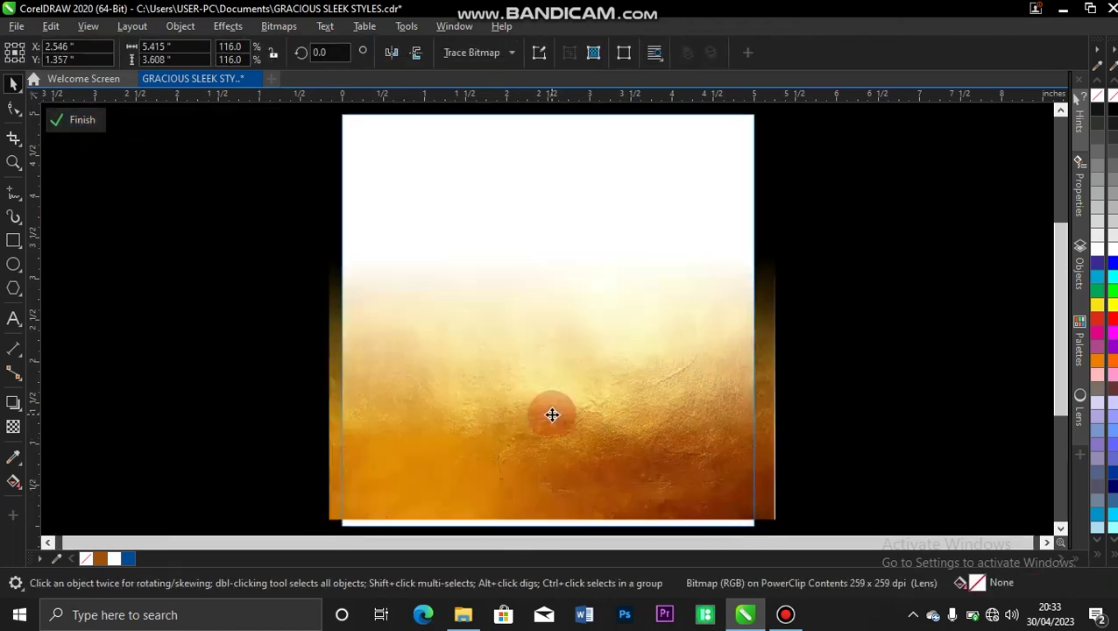
pyautogui.click(84, 120)
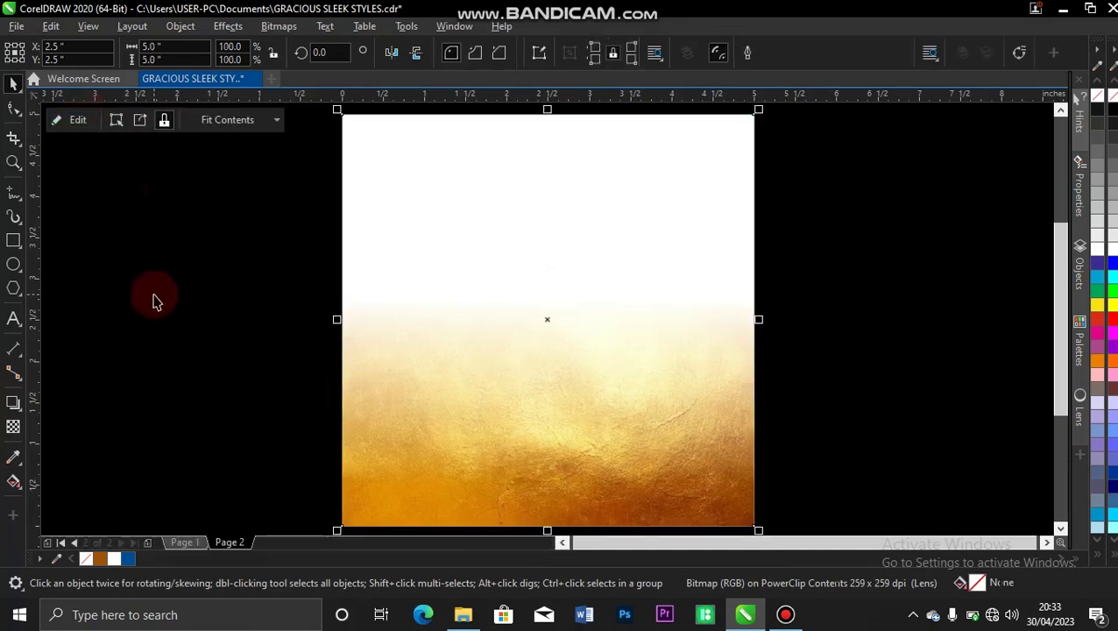
pyautogui.click(153, 301)
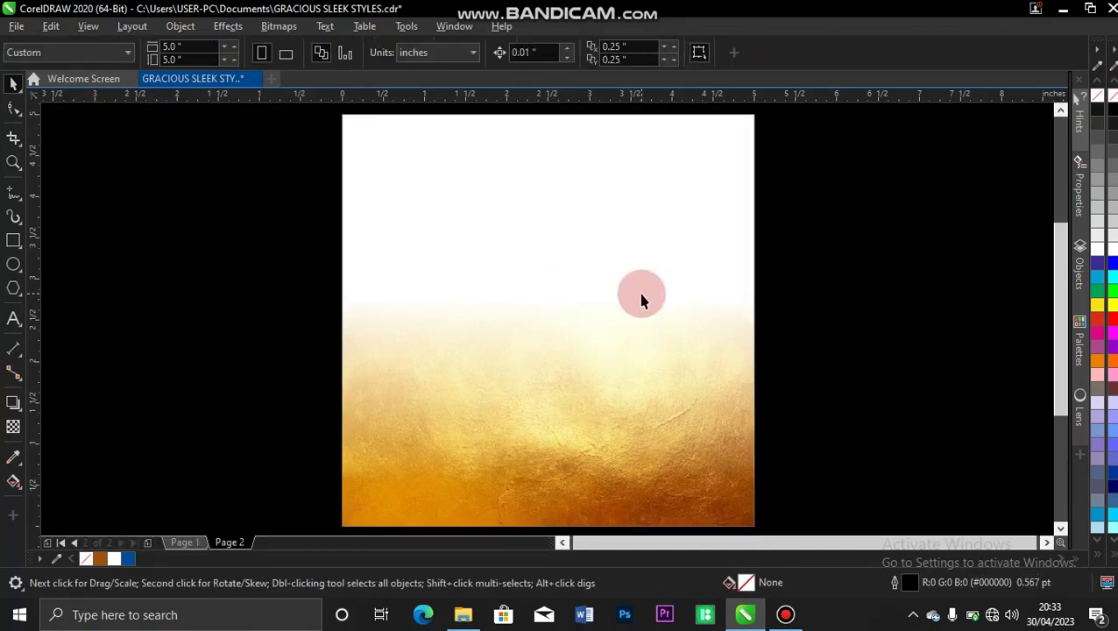
# - Nudge the clipped gold texture up by about 0.1 inch
pyautogui.click(617, 453)
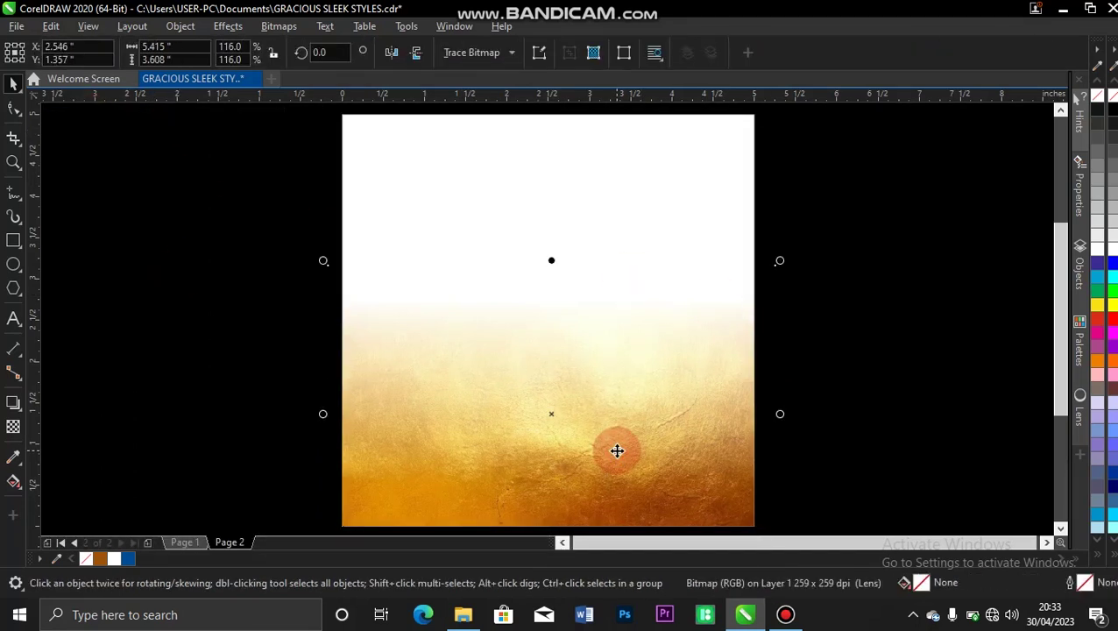
pyautogui.moveTo(617, 448)
pyautogui.mouseDown()
pyautogui.moveTo(617, 428)
pyautogui.moveTo(618, 442)
pyautogui.mouseUp()
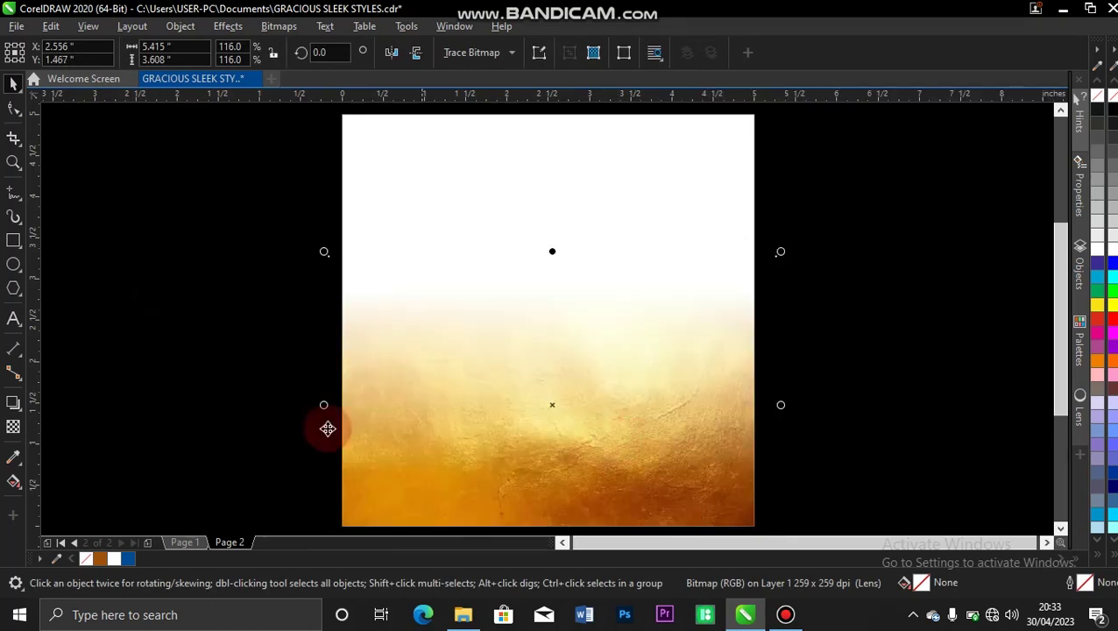
pyautogui.click(252, 453)
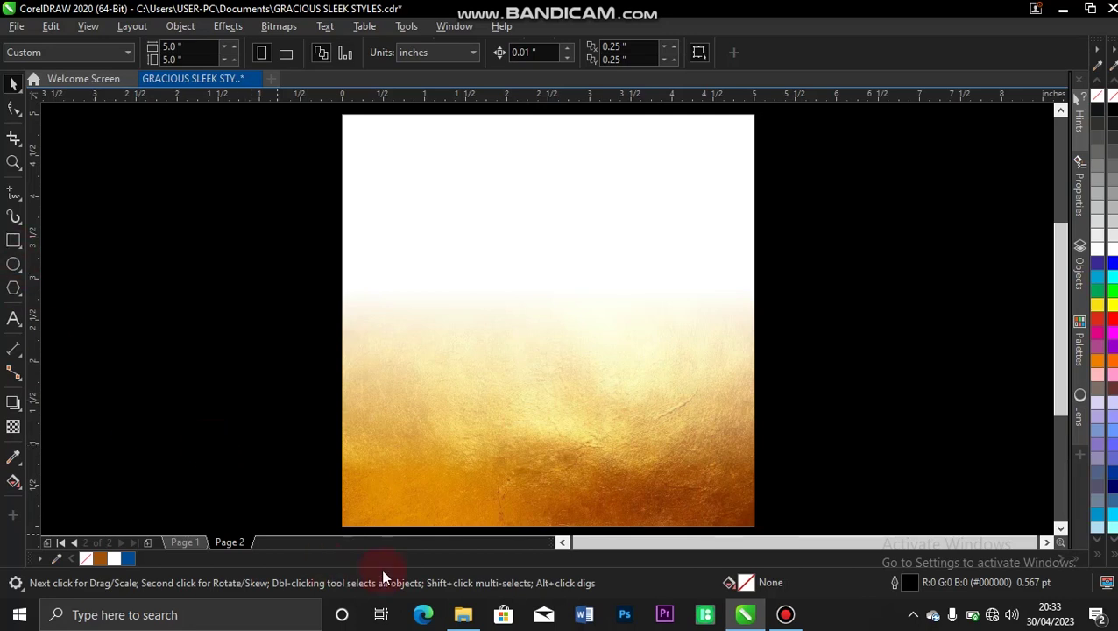
# - Bring in the mannequin-with-tape-measure image from the RESOURCES folder and scale it down to about 75%
pyautogui.click(462, 614)
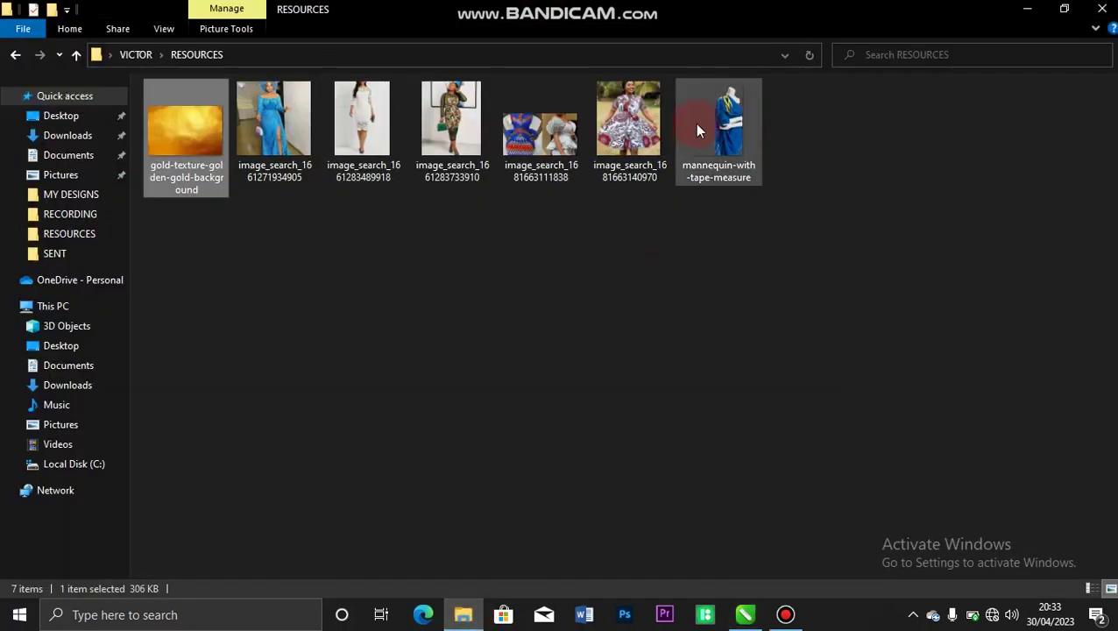
pyautogui.moveTo(732, 130); pyautogui.dragTo(880, 232)
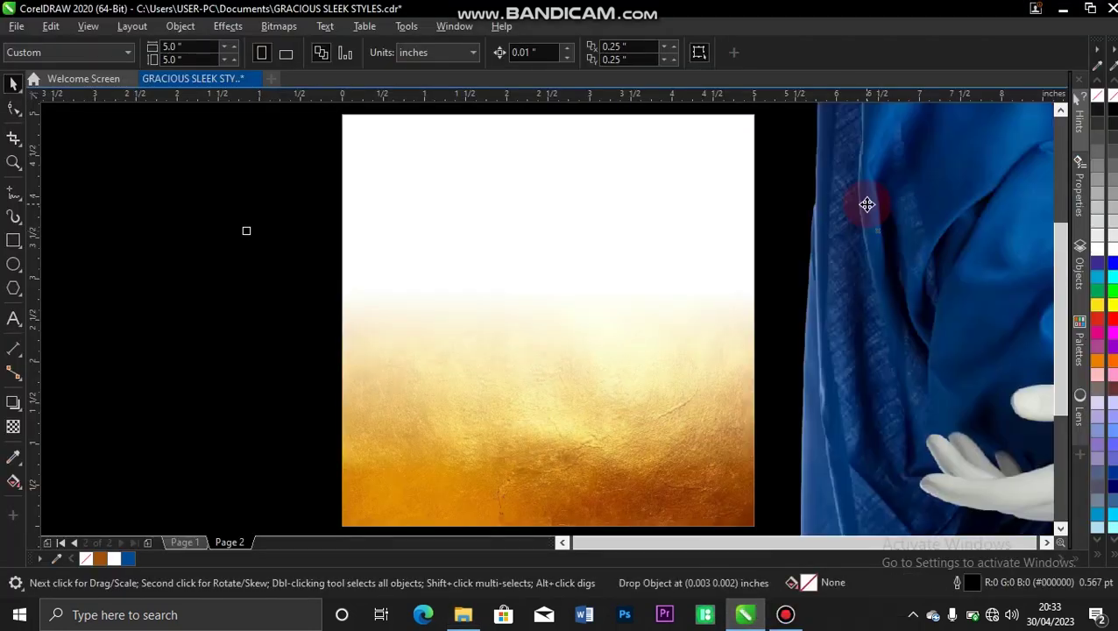
pyautogui.moveTo(857, 208); pyautogui.dragTo(576, 396)
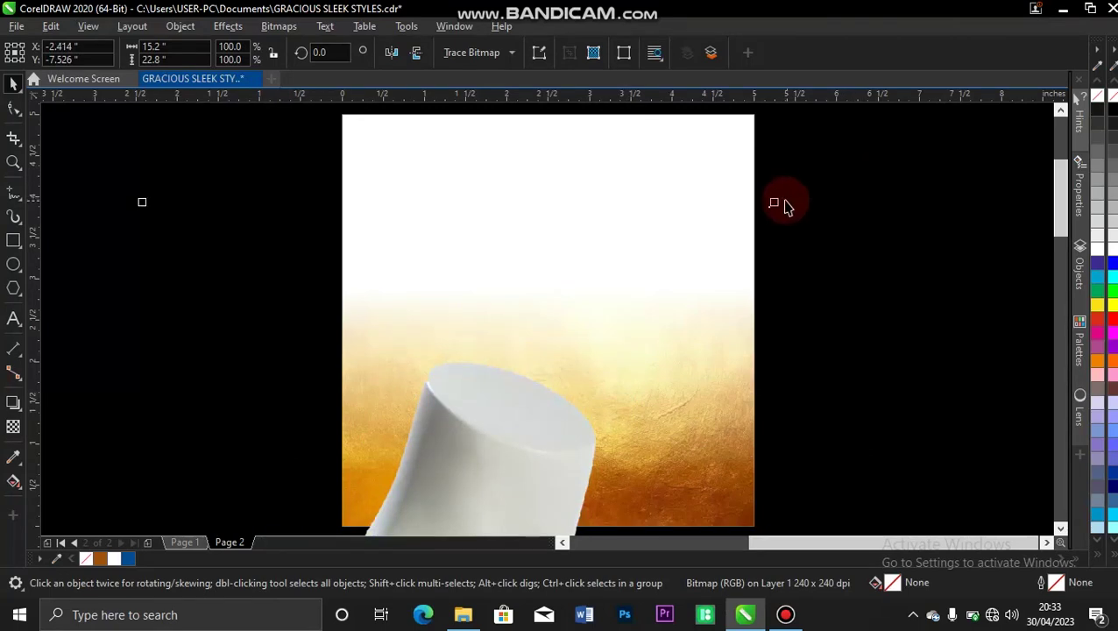
pyautogui.moveTo(776, 205); pyautogui.dragTo(622, 289)
pyautogui.moveTo(492, 496); pyautogui.dragTo(881, 188)
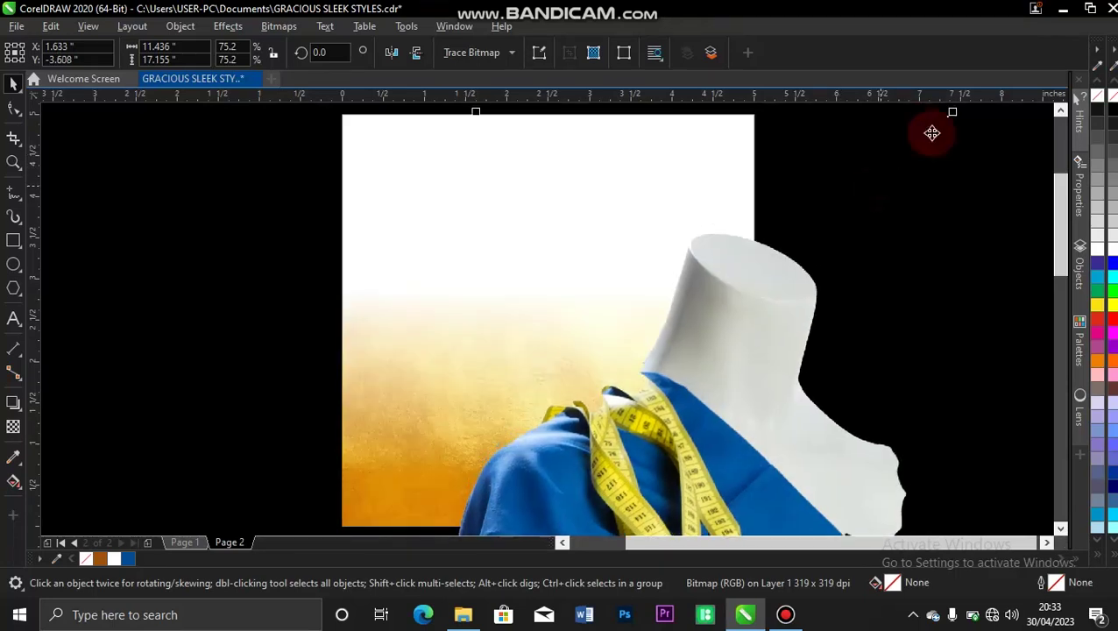
pyautogui.click(881, 165)
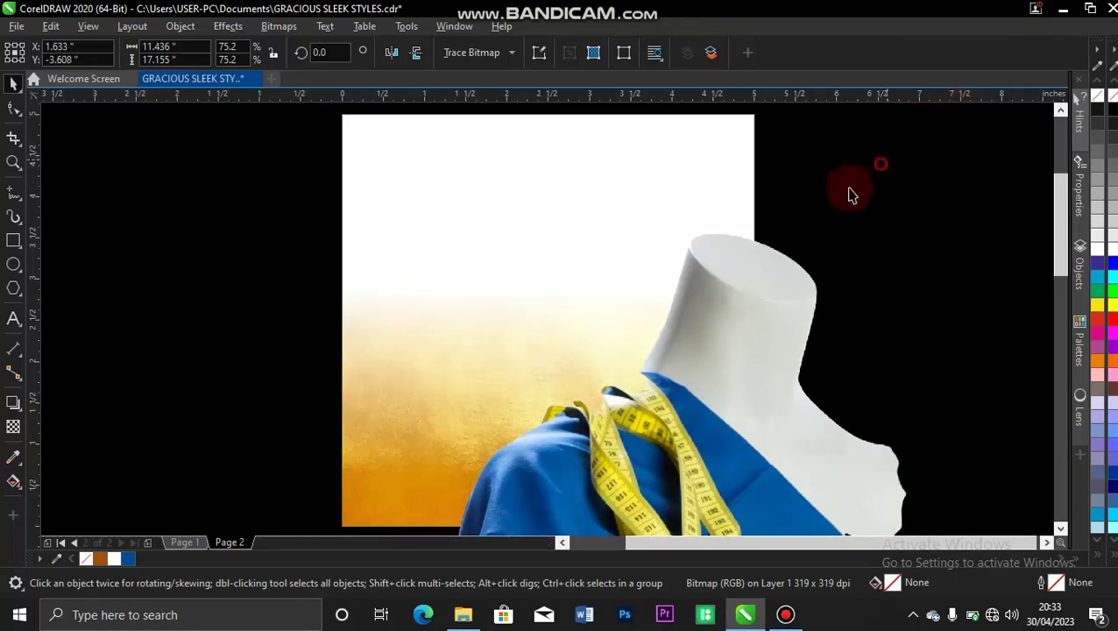
pyautogui.click(816, 239)
pyautogui.click(880, 155)
pyautogui.click(972, 101)
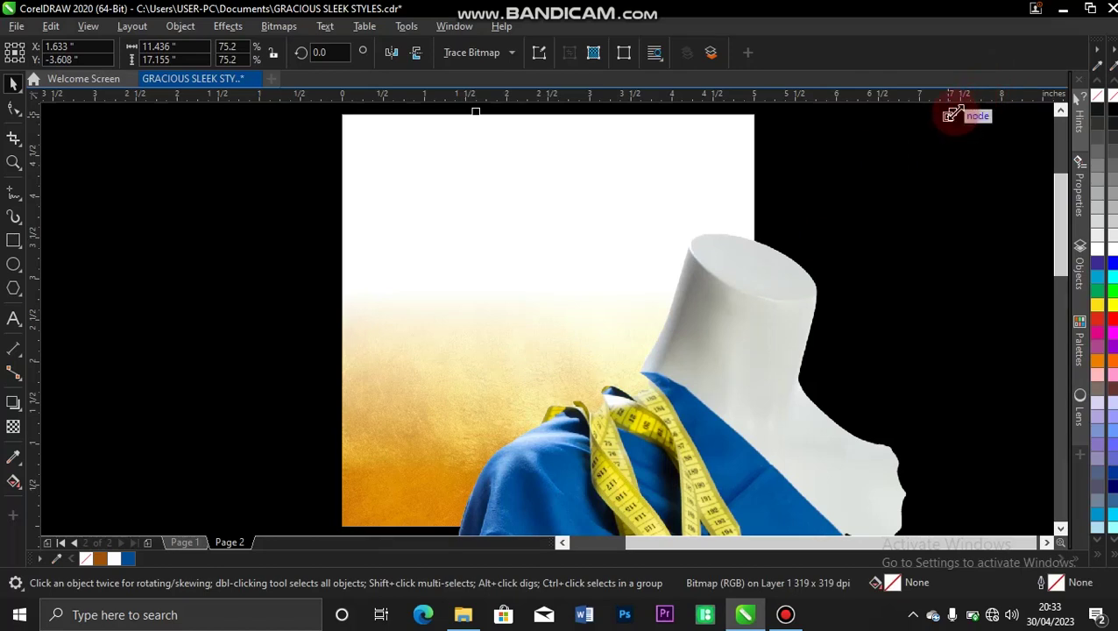
# - Scale the mannequin image down to about 3.3 by 5 inches and position it over the left half of the page
pyautogui.moveTo(879, 177); pyautogui.dragTo(740, 298)
pyautogui.moveTo(576, 525); pyautogui.dragTo(657, 228)
pyautogui.moveTo(824, 139); pyautogui.dragTo(651, 307)
pyautogui.moveTo(557, 495); pyautogui.dragTo(542, 262)
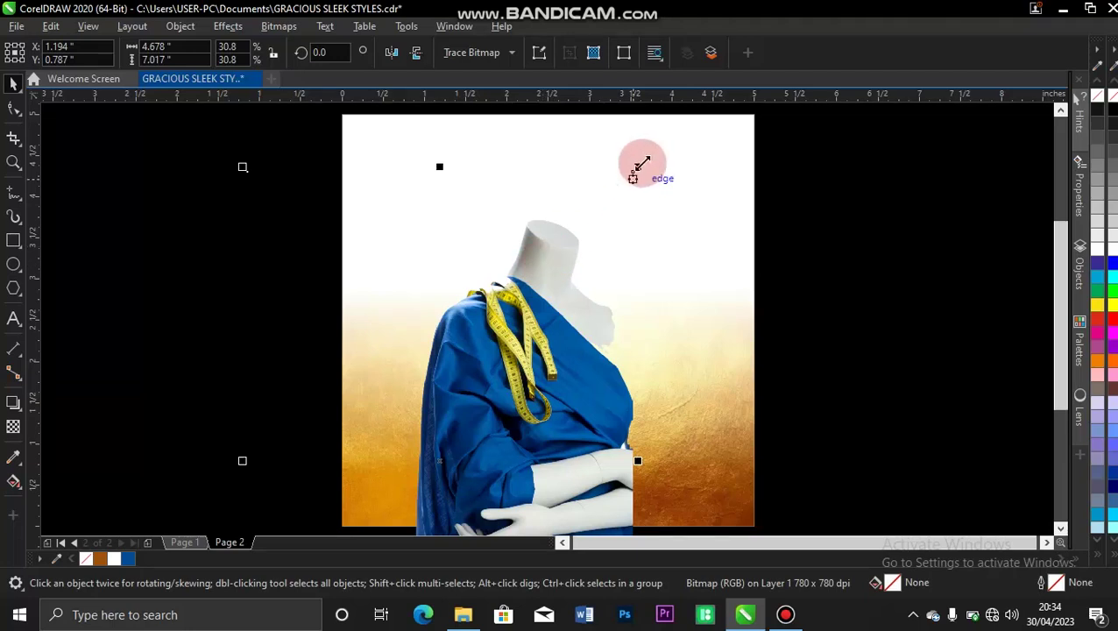
pyautogui.moveTo(642, 164); pyautogui.dragTo(530, 260)
pyautogui.moveTo(454, 385); pyautogui.dragTo(478, 181)
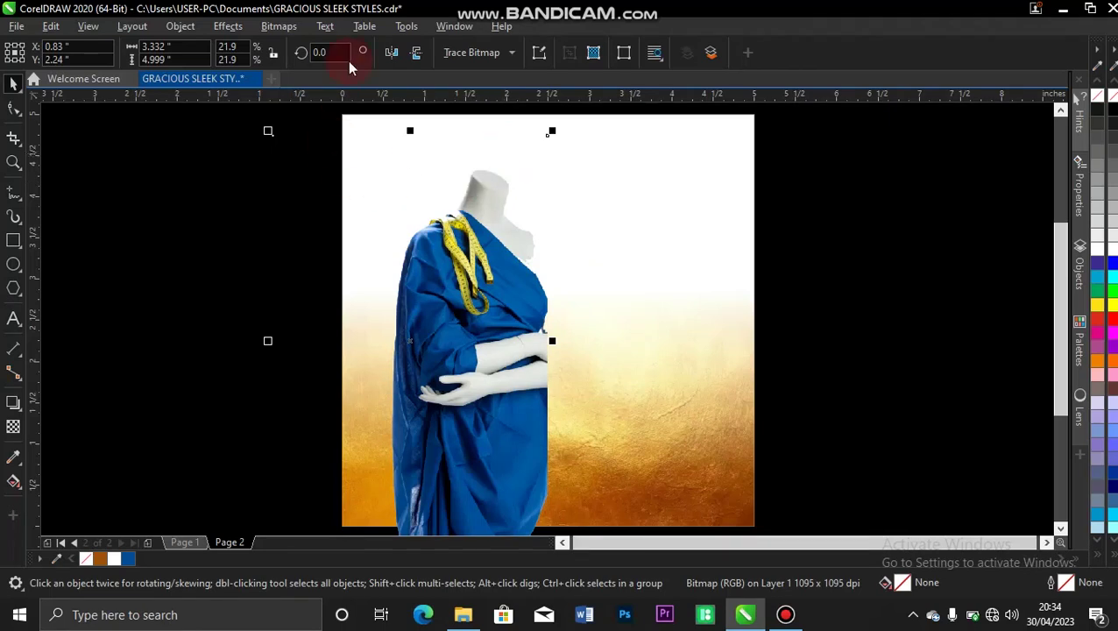
# - Mirror the mannequin horizontally, enlarge it to about 3.4 by 5.1 inches and place it against the page's left edge
pyautogui.click(395, 52)
pyautogui.moveTo(385, 265); pyautogui.dragTo(424, 260)
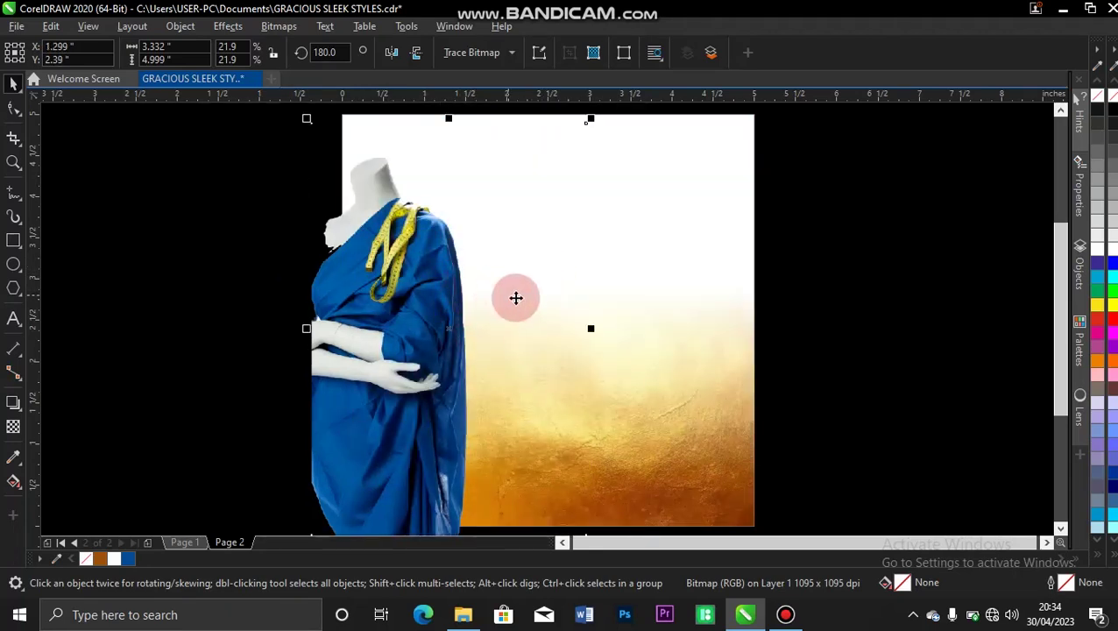
pyautogui.moveTo(589, 117); pyautogui.dragTo(613, 106)
pyautogui.moveTo(424, 255); pyautogui.dragTo(447, 246)
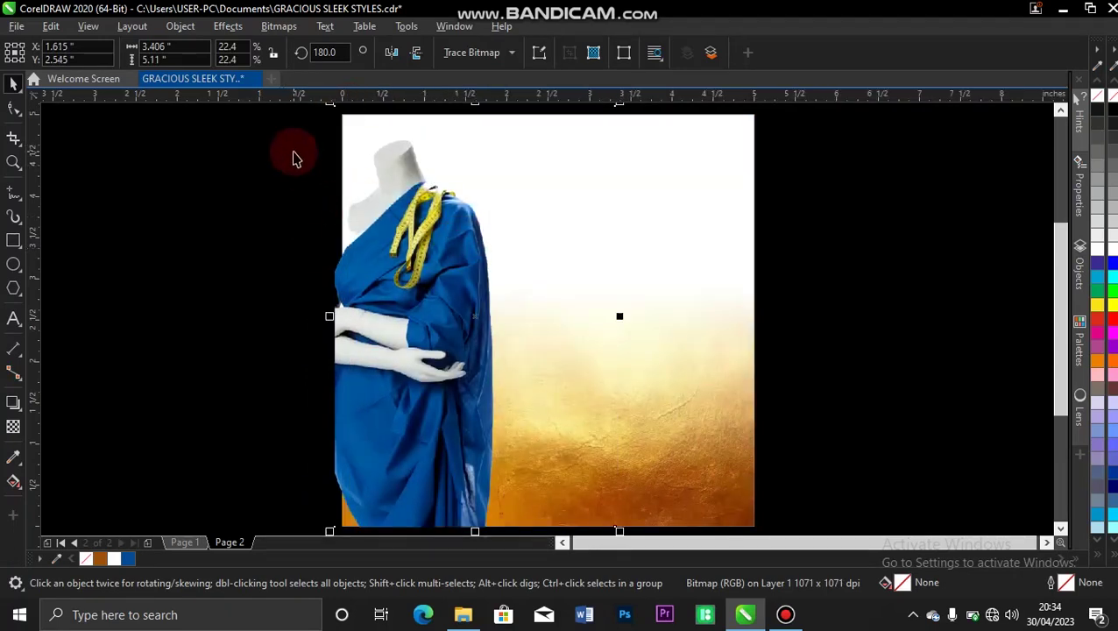
# - Try to fill the page background with an olive tone sampled from the mannequin image
pyautogui.press('z')
pyautogui.moveTo(269, 113); pyautogui.dragTo(475, 250)
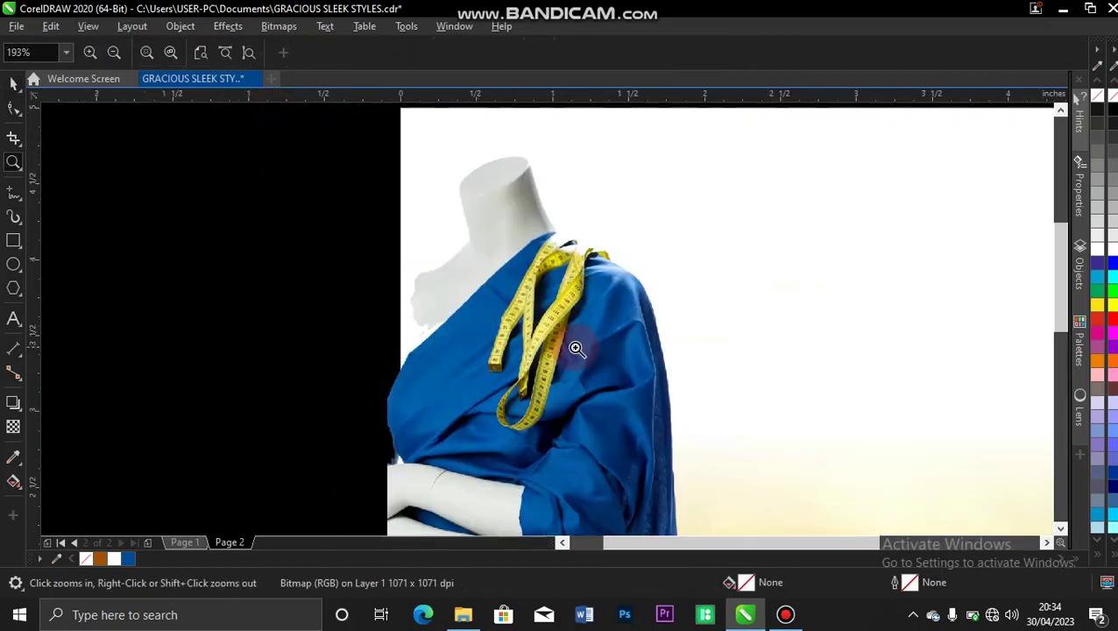
pyautogui.press('space')
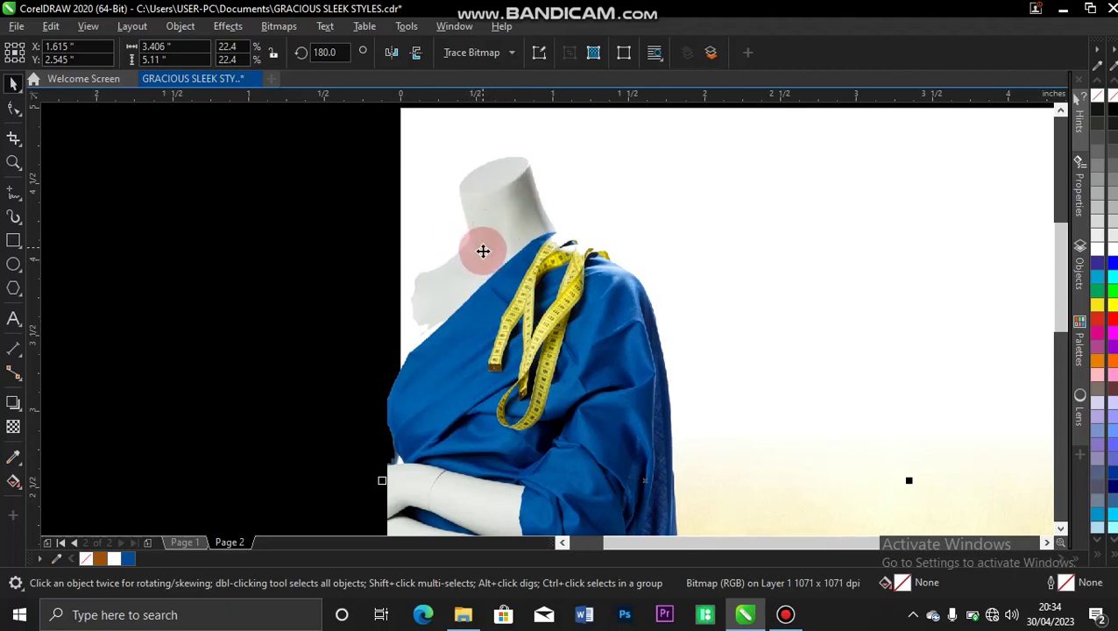
pyautogui.click(12, 458)
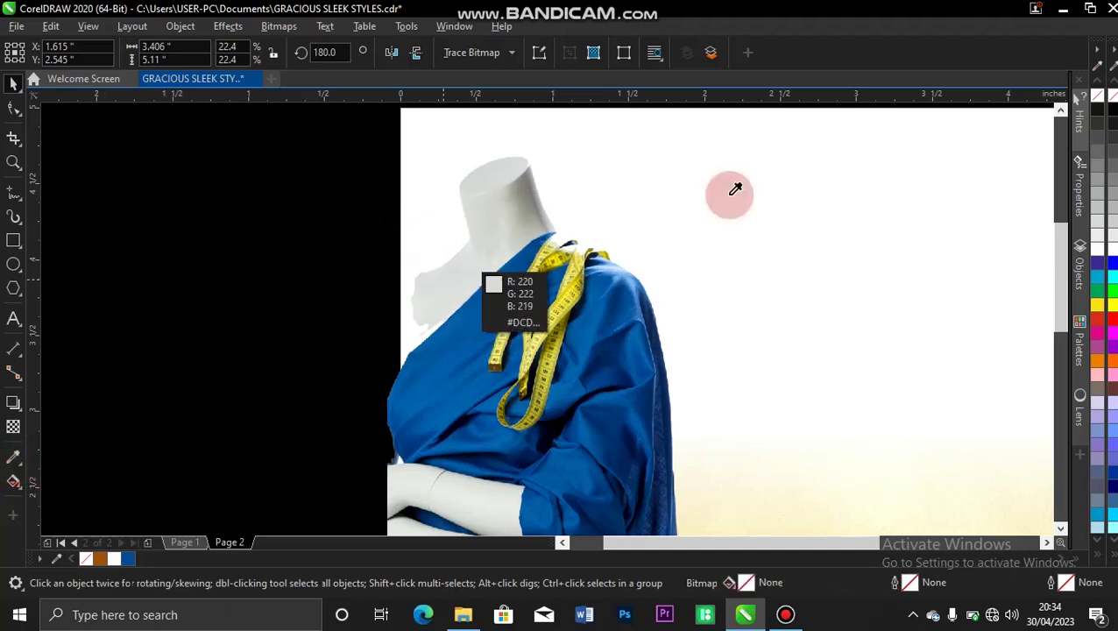
pyautogui.click(924, 109)
pyautogui.click(922, 130)
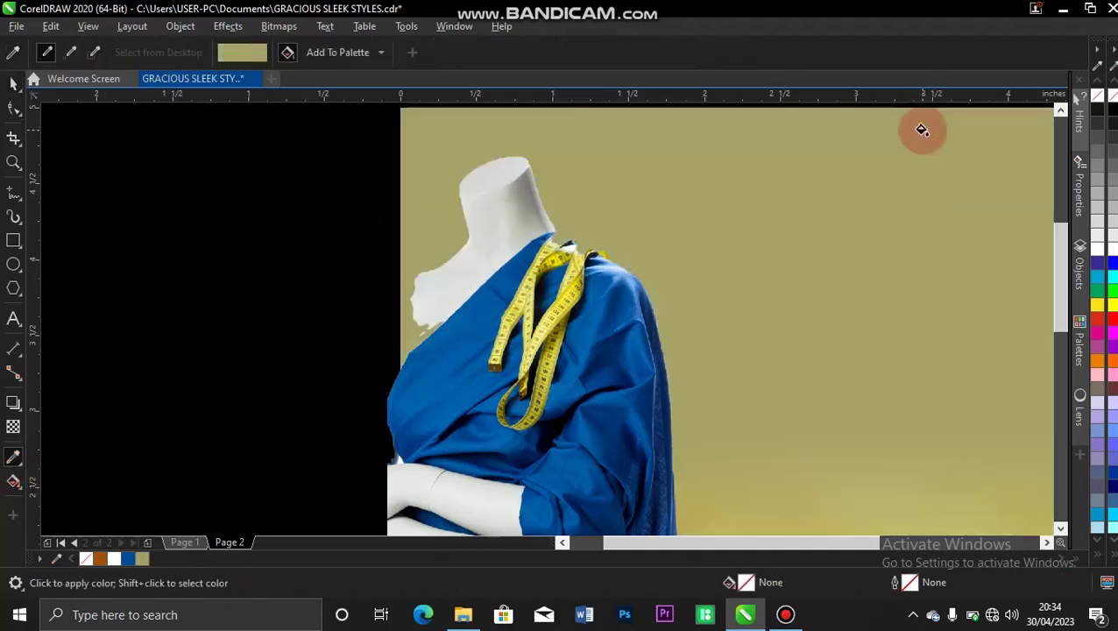
pyautogui.hotkey('ctrl', 'z')
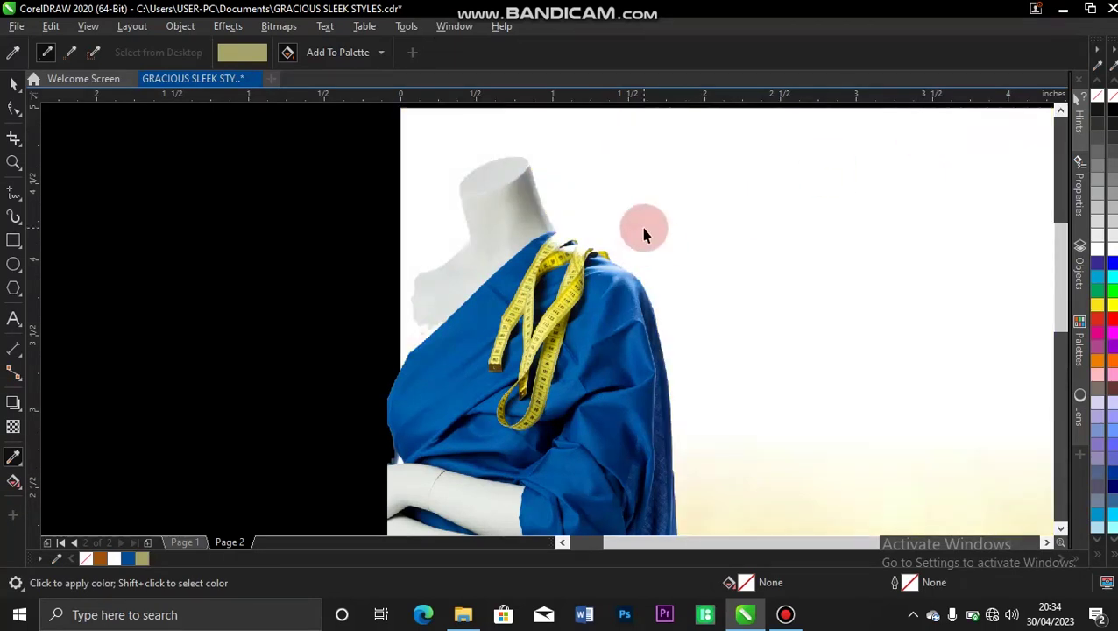
pyautogui.press('space')
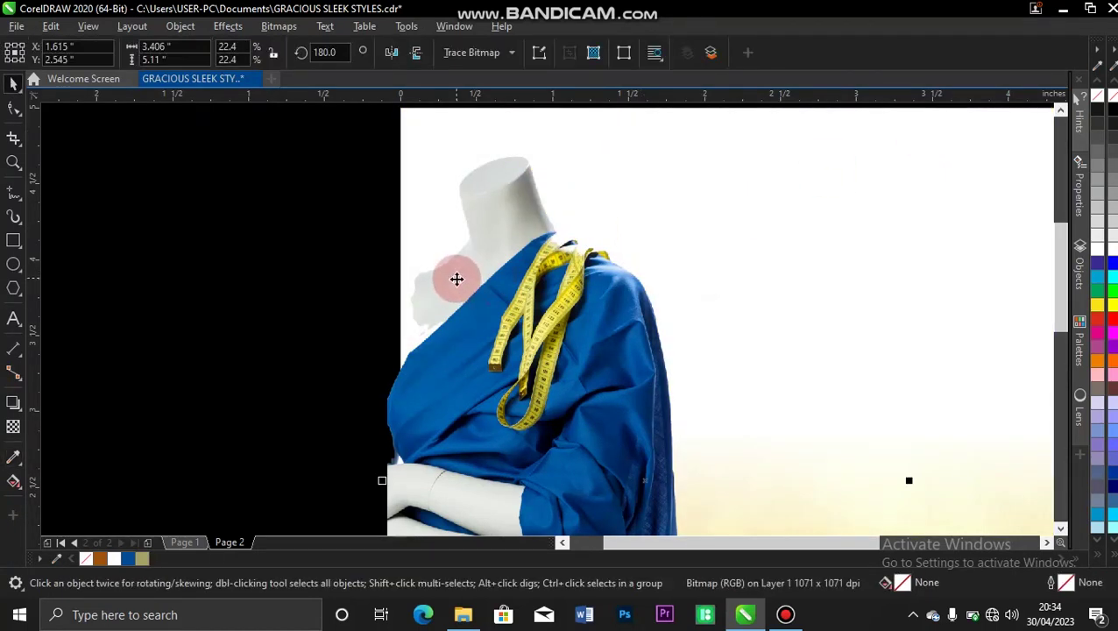
# - Sample the grey of the mannequin's neck and fill the background rectangle with it
pyautogui.press('space')
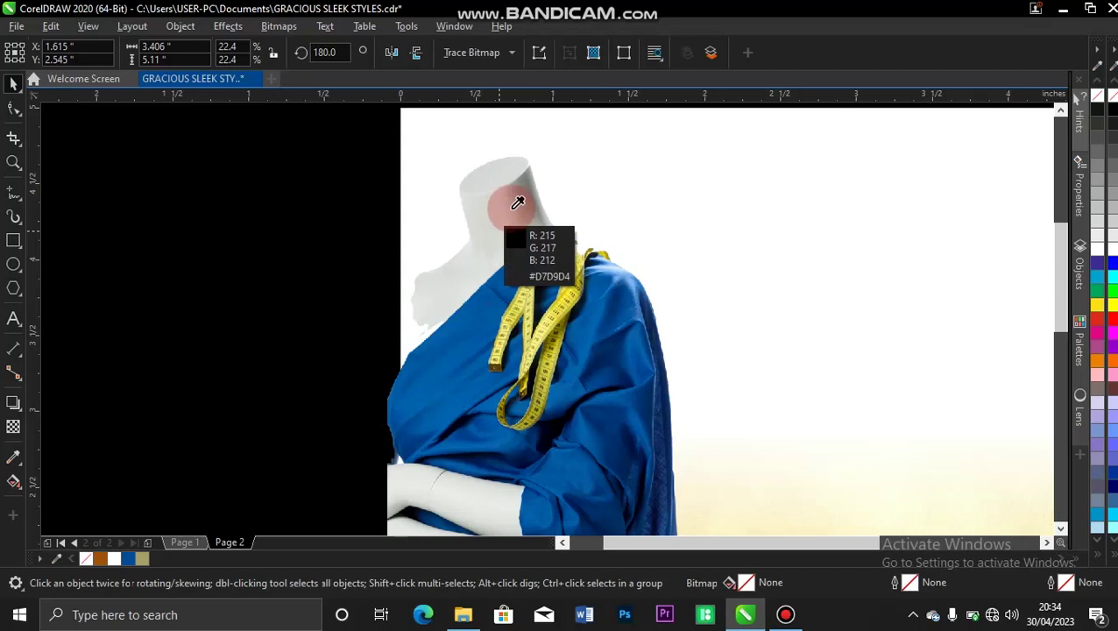
pyautogui.click(518, 203)
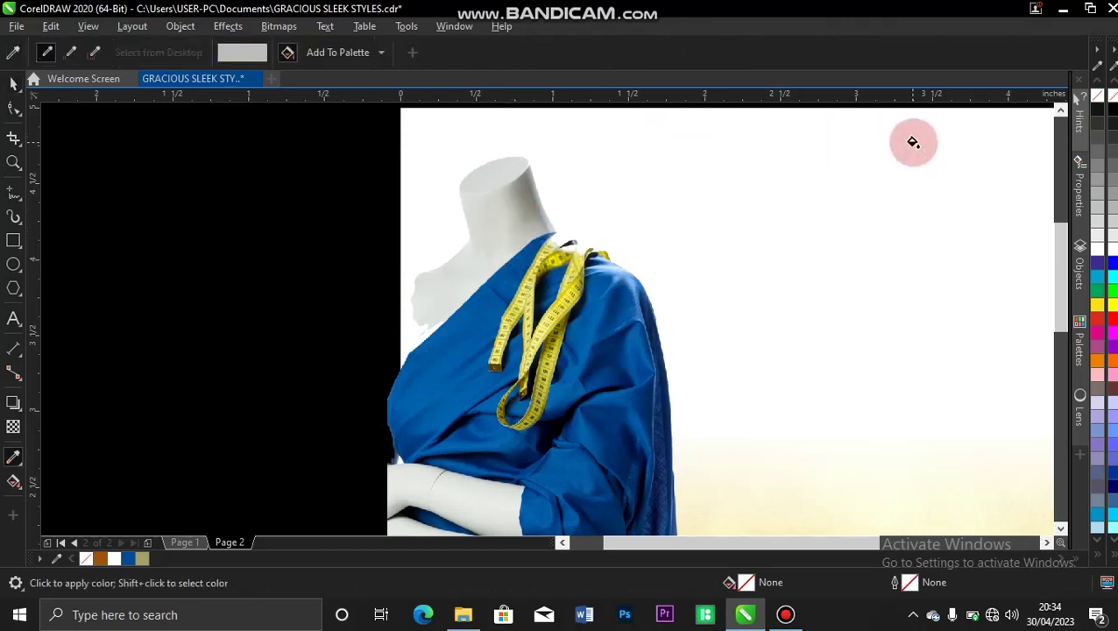
pyautogui.click(960, 131)
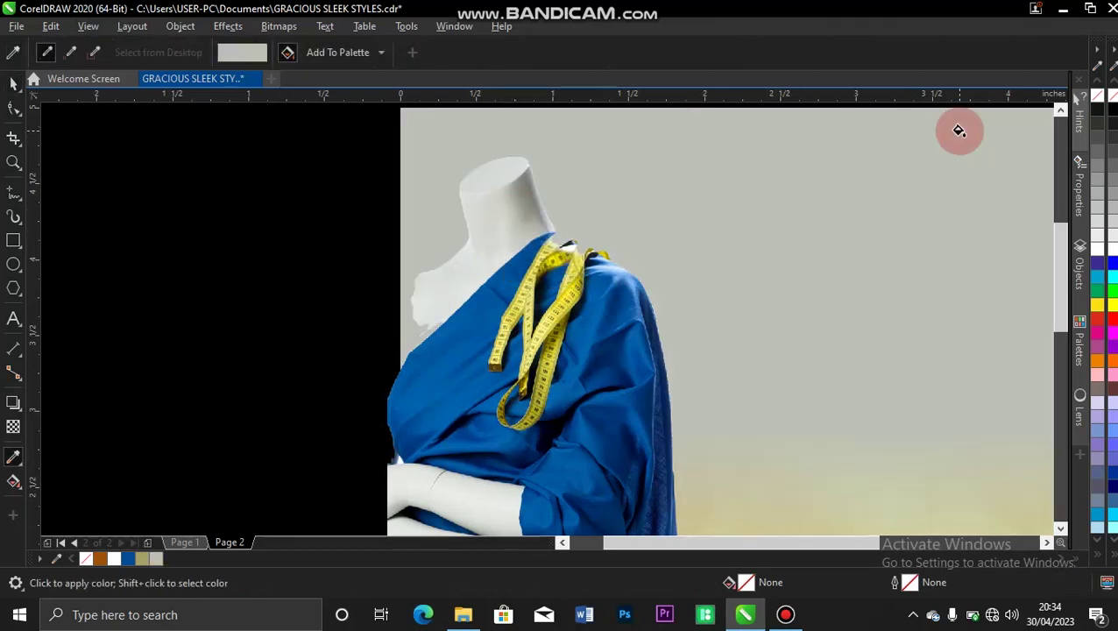
pyautogui.press('F4')
pyautogui.press('space')
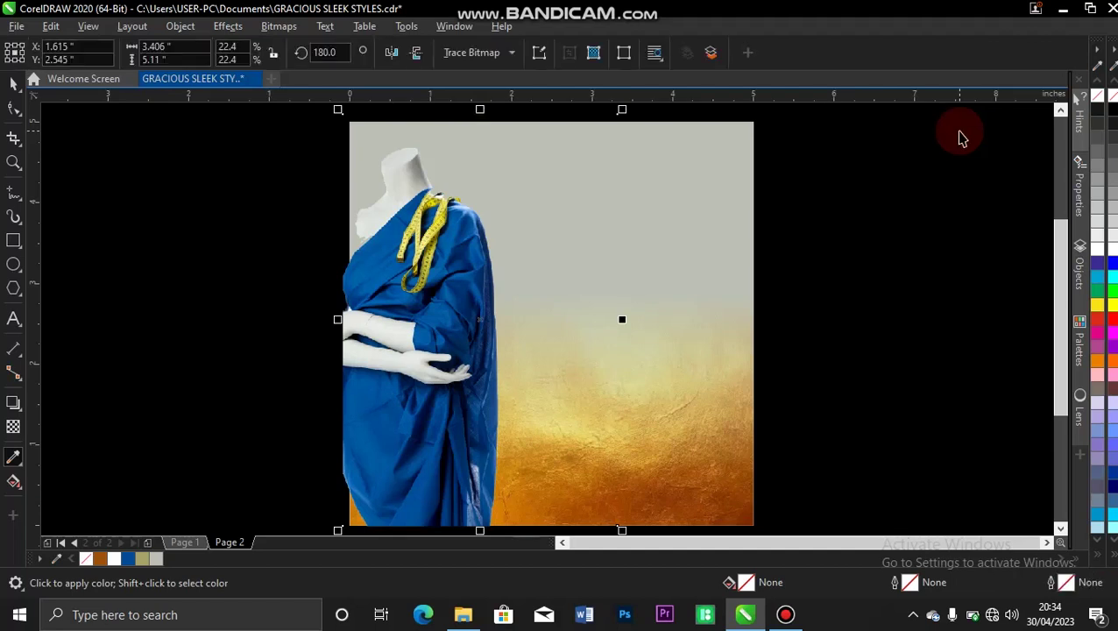
# - Fill the background rectangle with the light grey (#E3E5E2) sampled from the mannequin's bare shoulder
pyautogui.press('space')
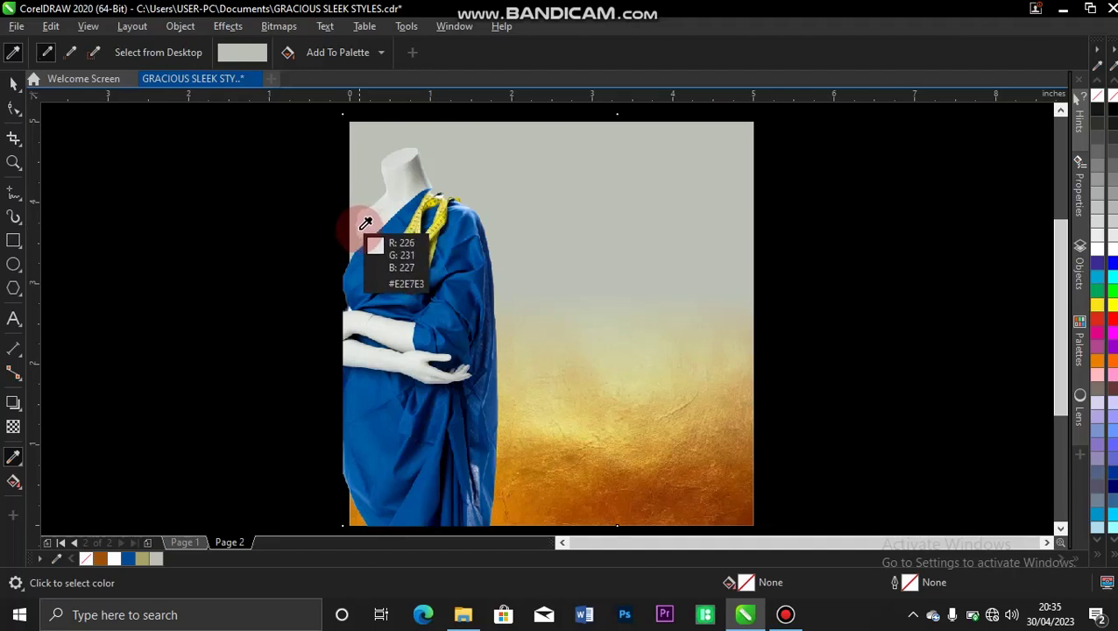
pyautogui.click(359, 229)
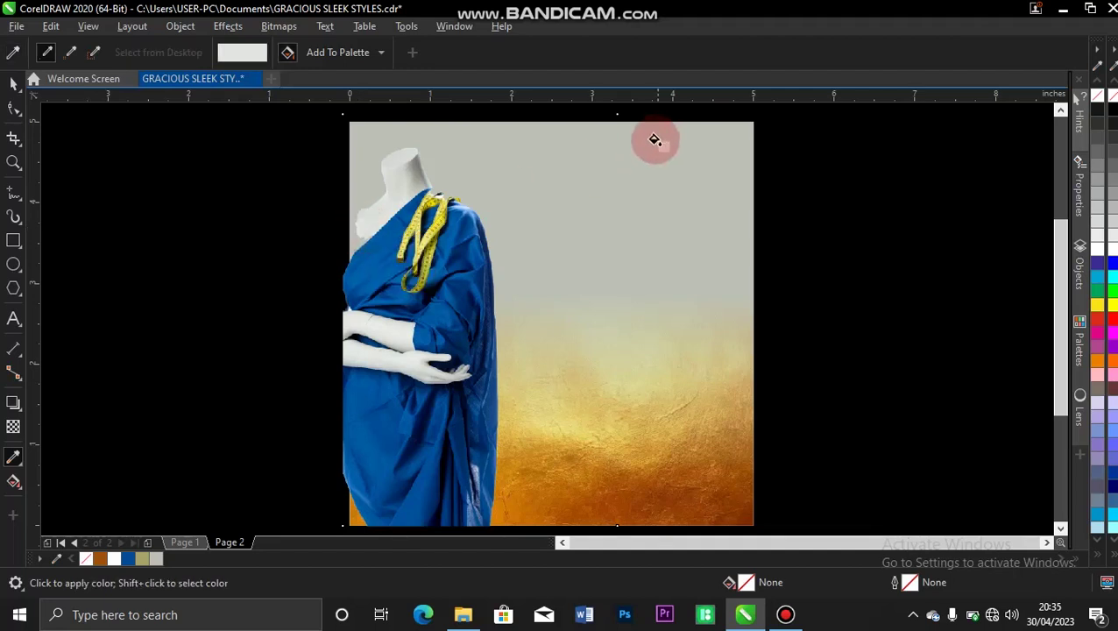
pyautogui.click(653, 142)
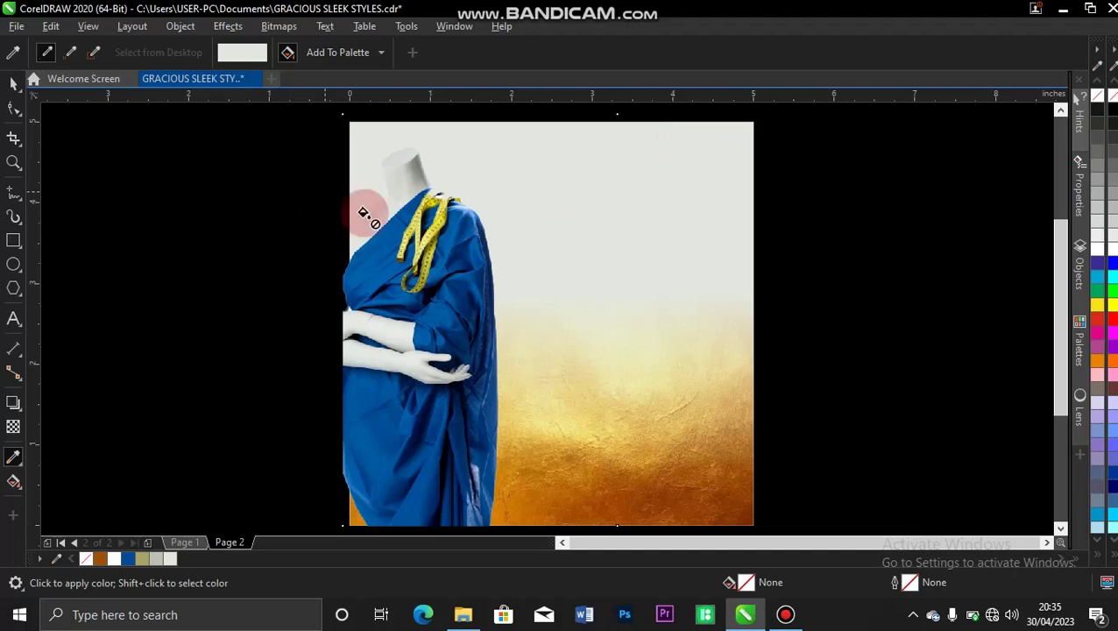
pyautogui.press('space')
pyautogui.press('space')
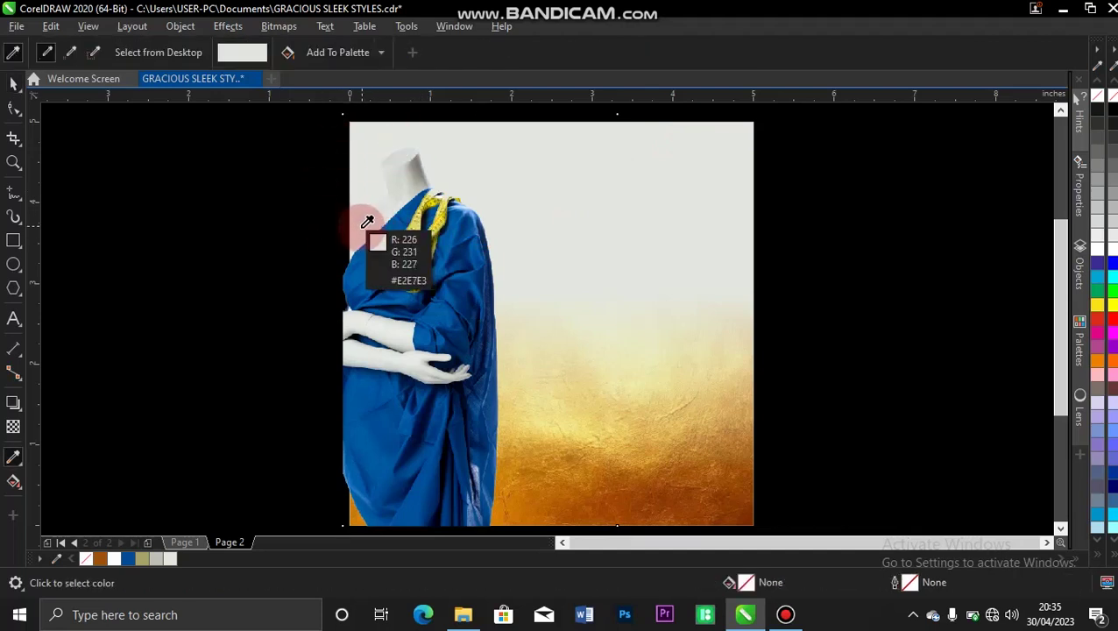
pyautogui.click(360, 228)
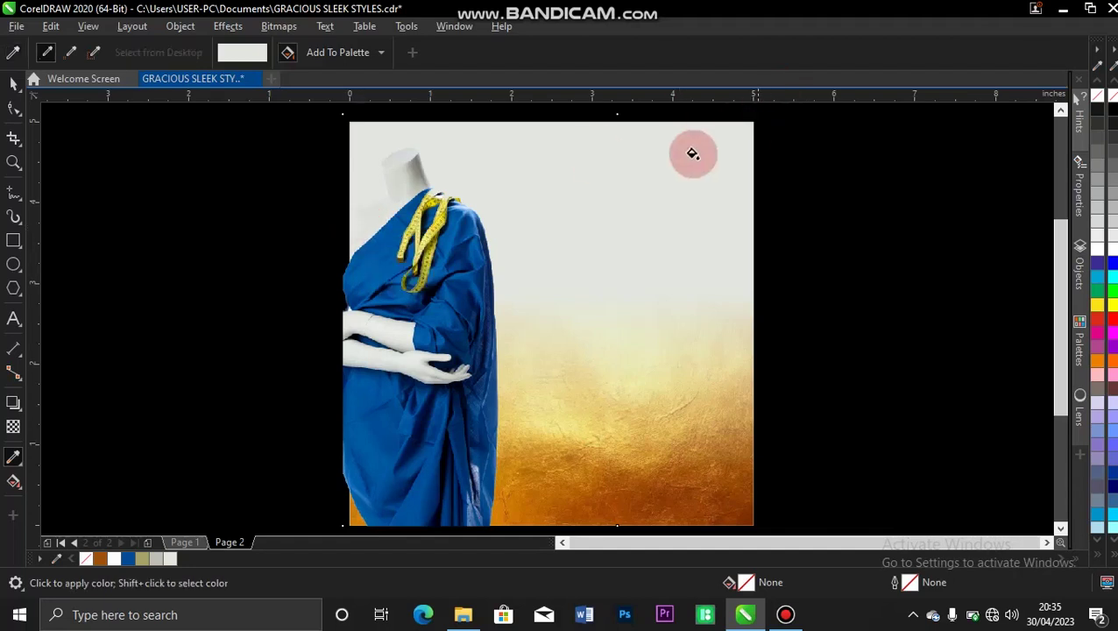
pyautogui.click(702, 148)
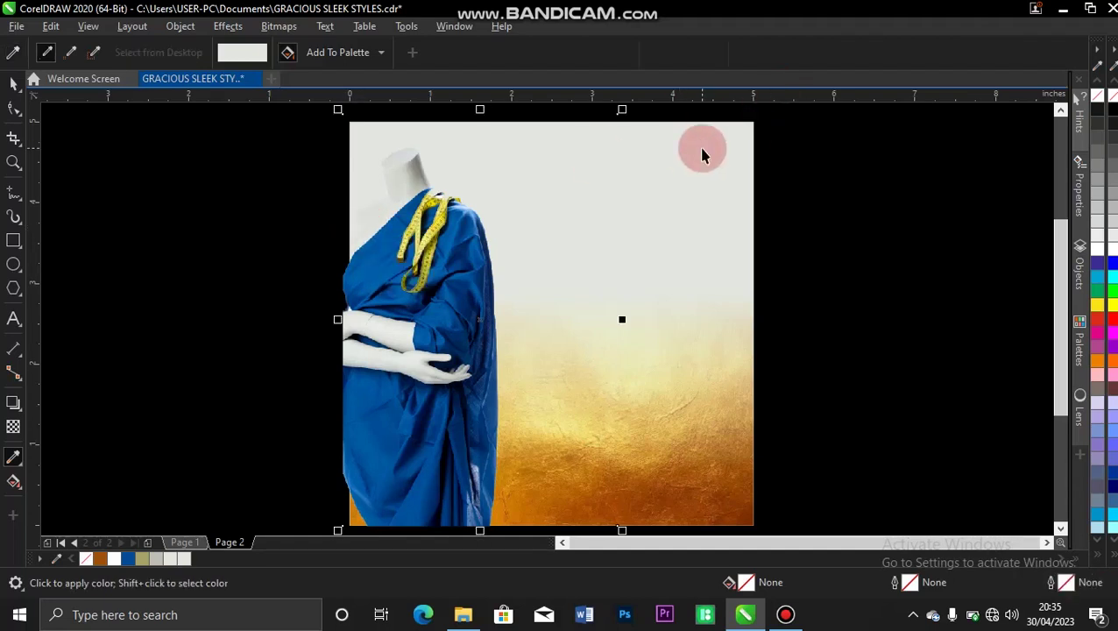
pyautogui.press('space')
pyautogui.click(217, 145)
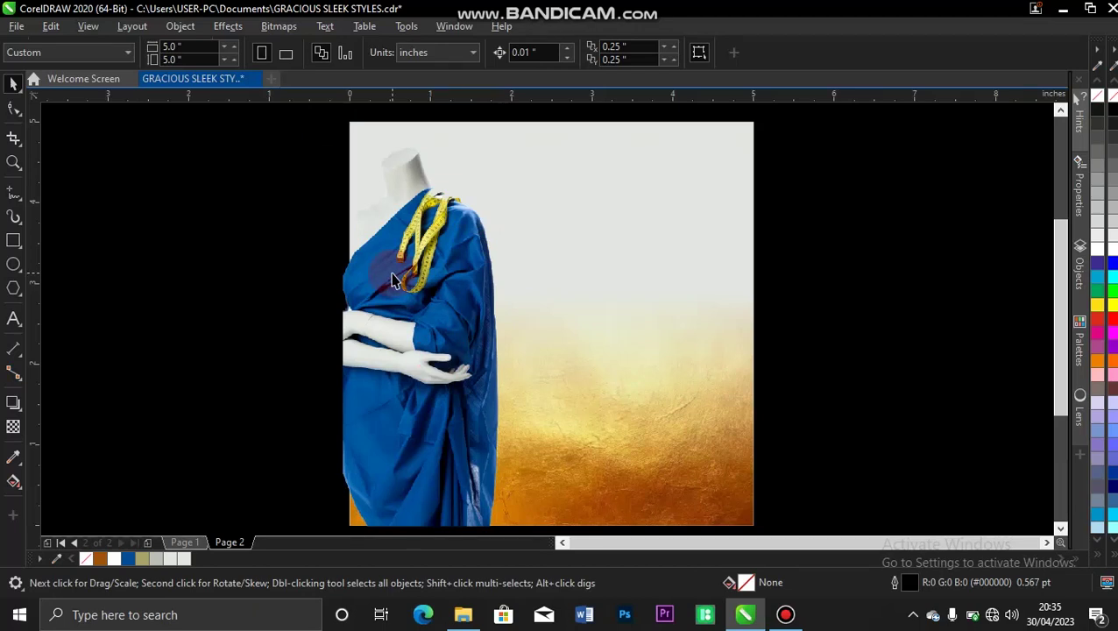
# - Enlarge the mannequin image to about 3.45 by 5.17 inches and shift it down and left past the page edge
pyautogui.click(496, 327)
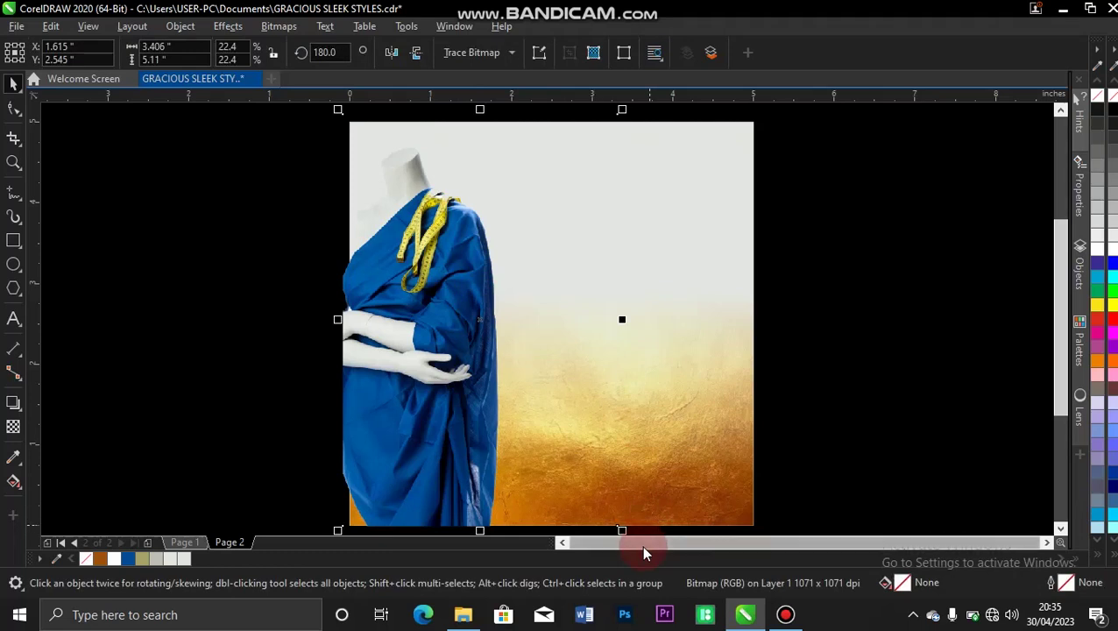
pyautogui.moveTo(621, 530); pyautogui.dragTo(635, 534)
pyautogui.moveTo(488, 401); pyautogui.dragTo(460, 417)
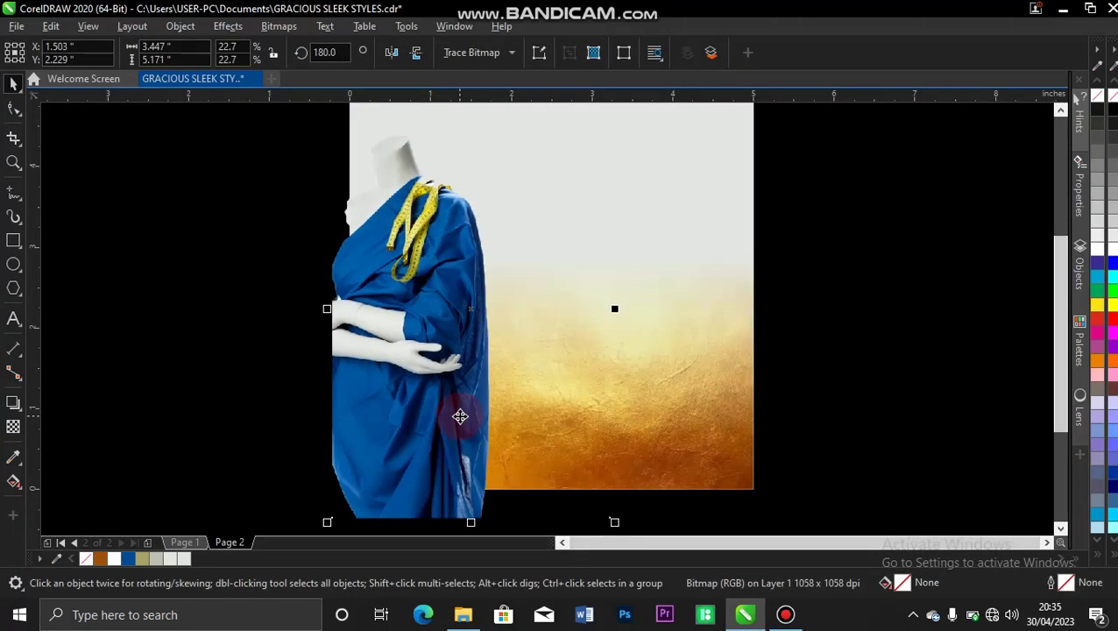
# - PowerClip the mannequin image inside the background rectangle
pyautogui.rightClick(460, 417)
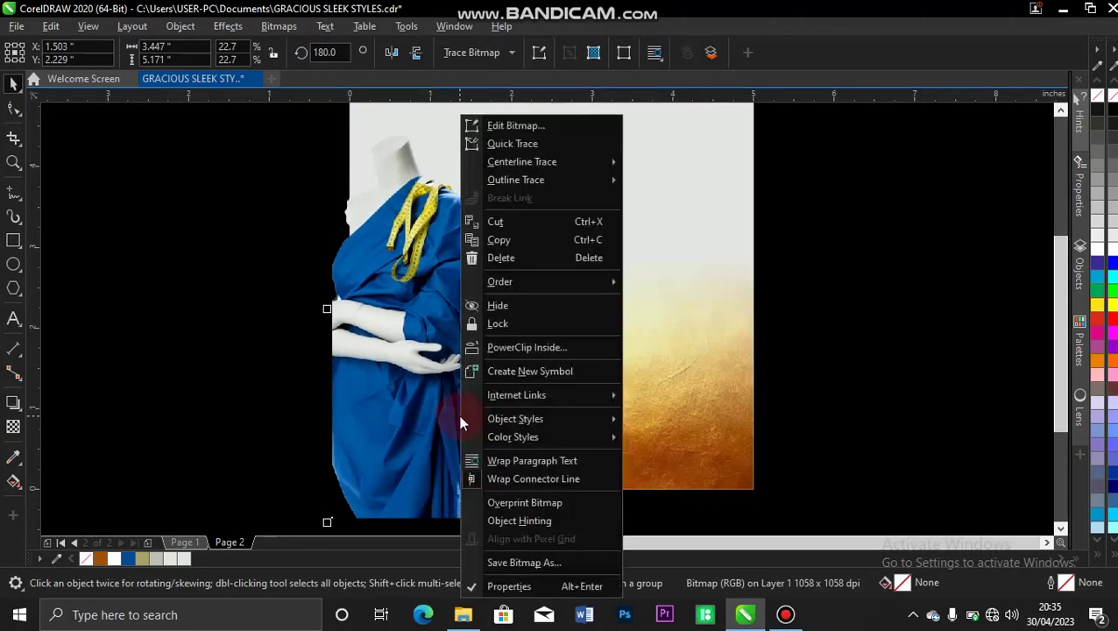
pyautogui.click(563, 349)
pyautogui.click(707, 180)
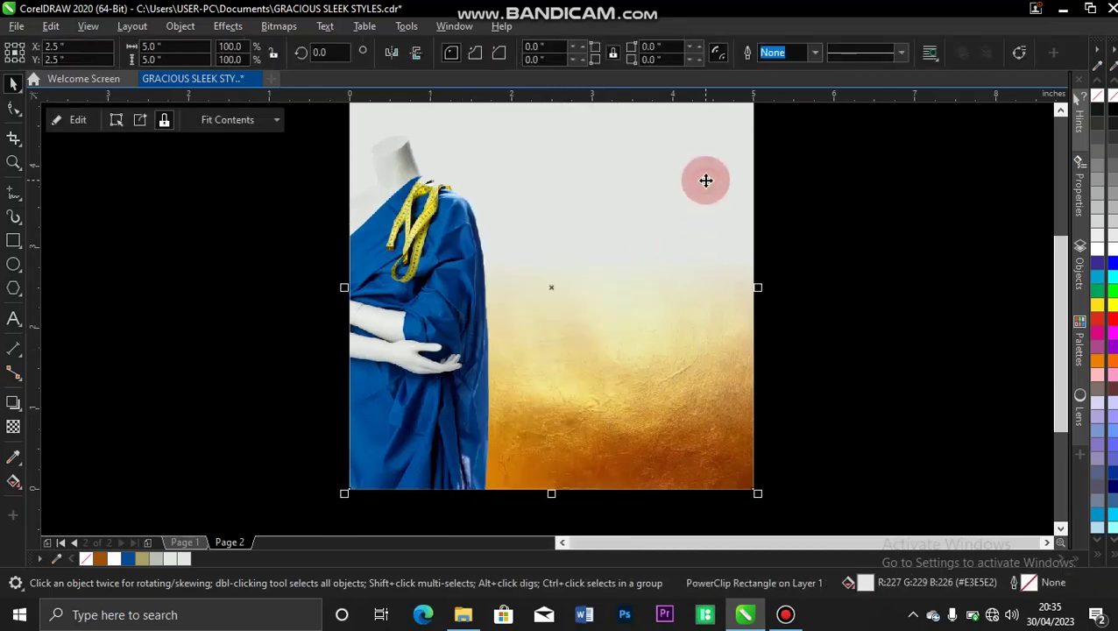
pyautogui.hotkey('shift', 'F2')
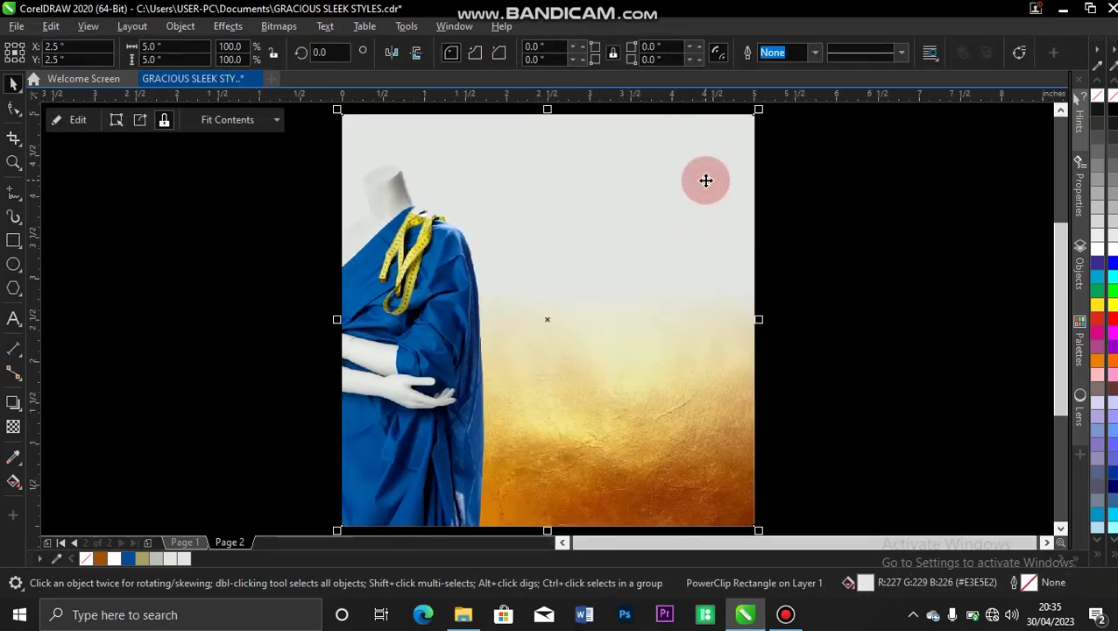
pyautogui.click(857, 195)
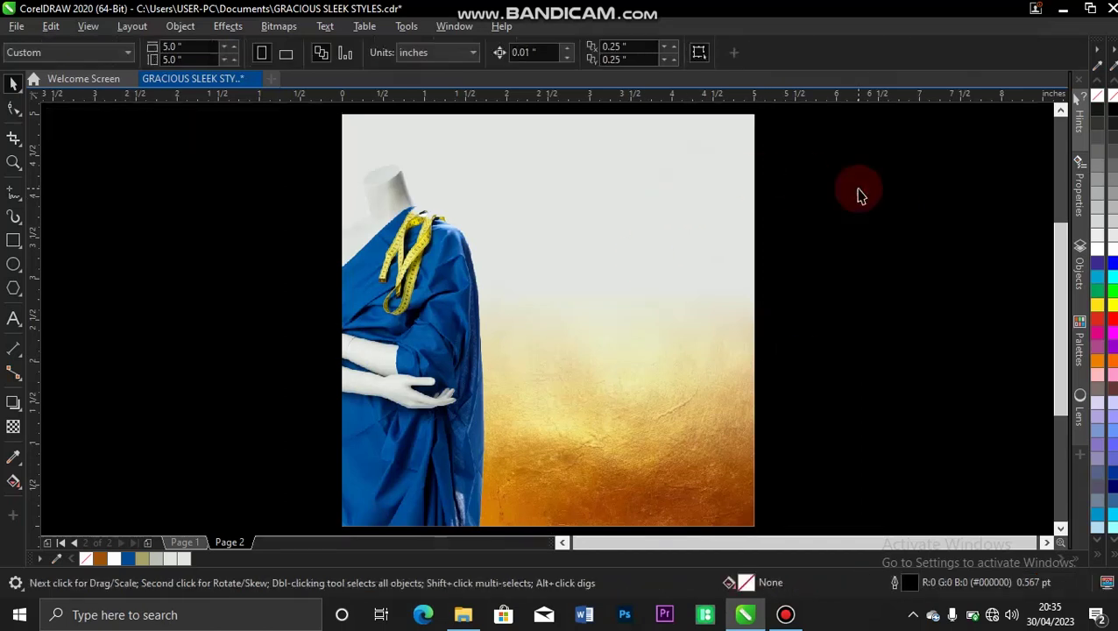
# - Draw a square of about 0.65 inch to the right of the mannequin, over the pale gold area
pyautogui.click(13, 241)
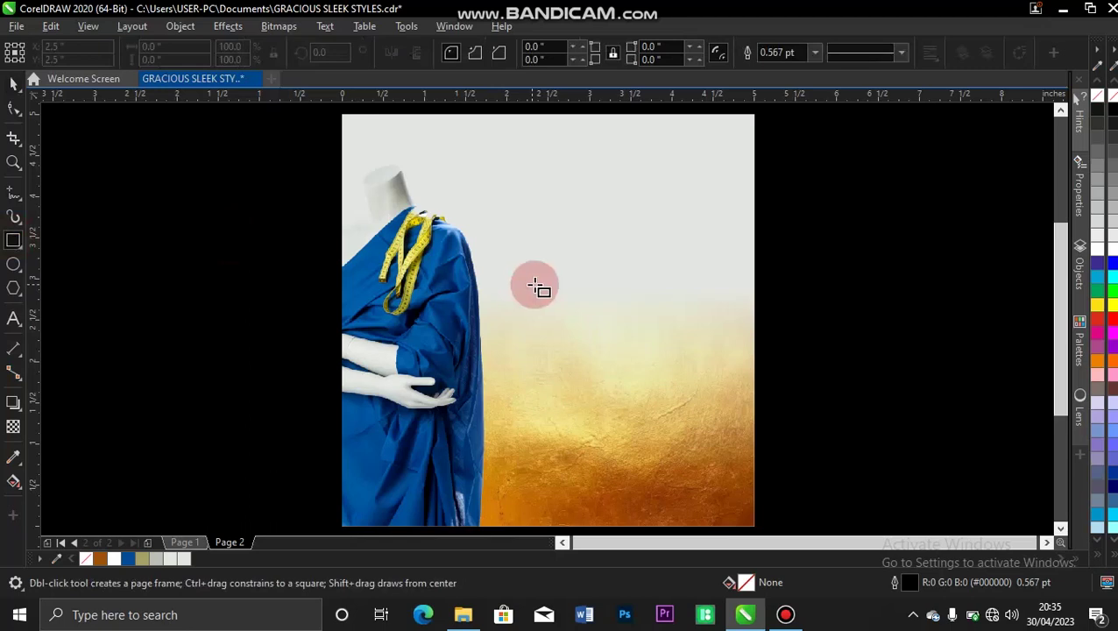
pyautogui.moveTo(526, 331); pyautogui.dragTo(570, 374)
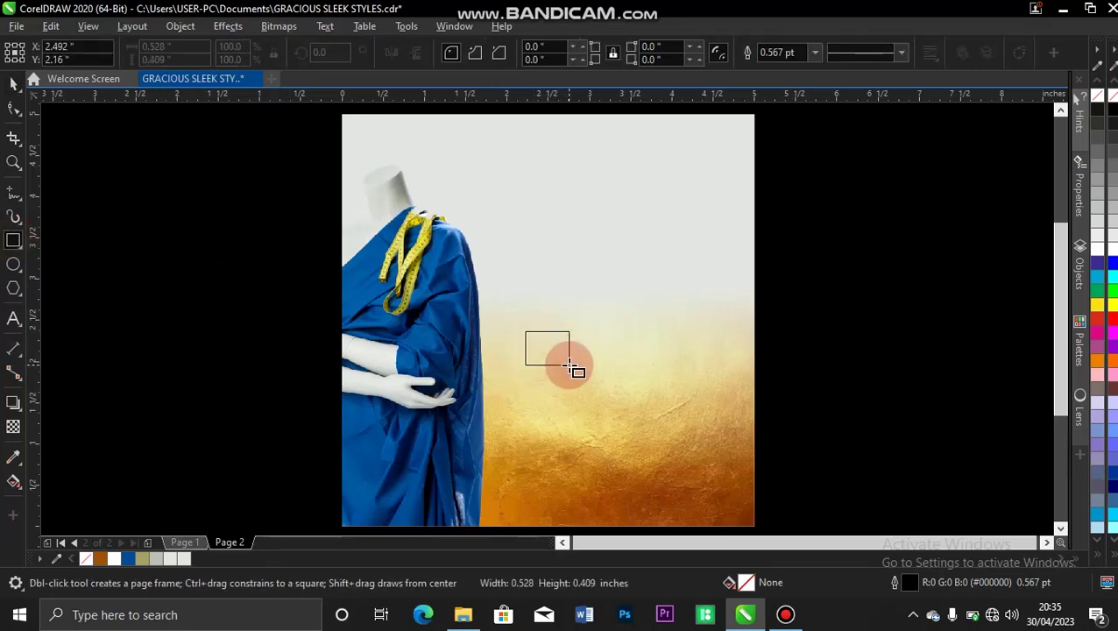
pyautogui.moveTo(570, 375)
pyautogui.mouseDown()
pyautogui.moveTo(570, 365)
pyautogui.moveTo(579, 377)
pyautogui.mouseUp()
pyautogui.press('space')
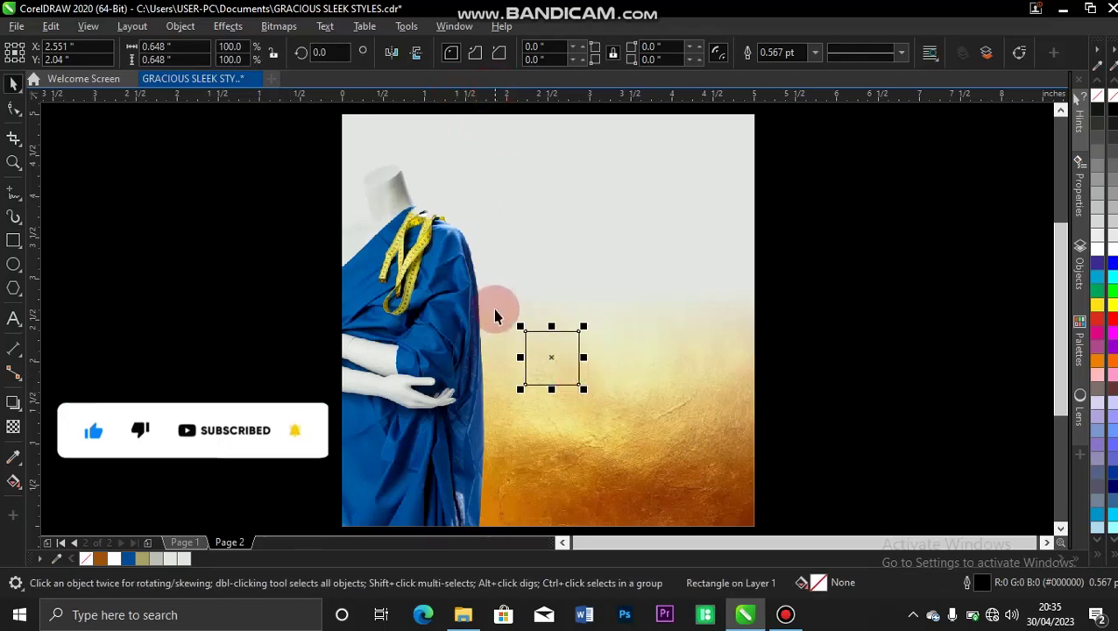
# - Round all four corners of the small square to a radius of about 0.08 inch
pyautogui.click(14, 115)
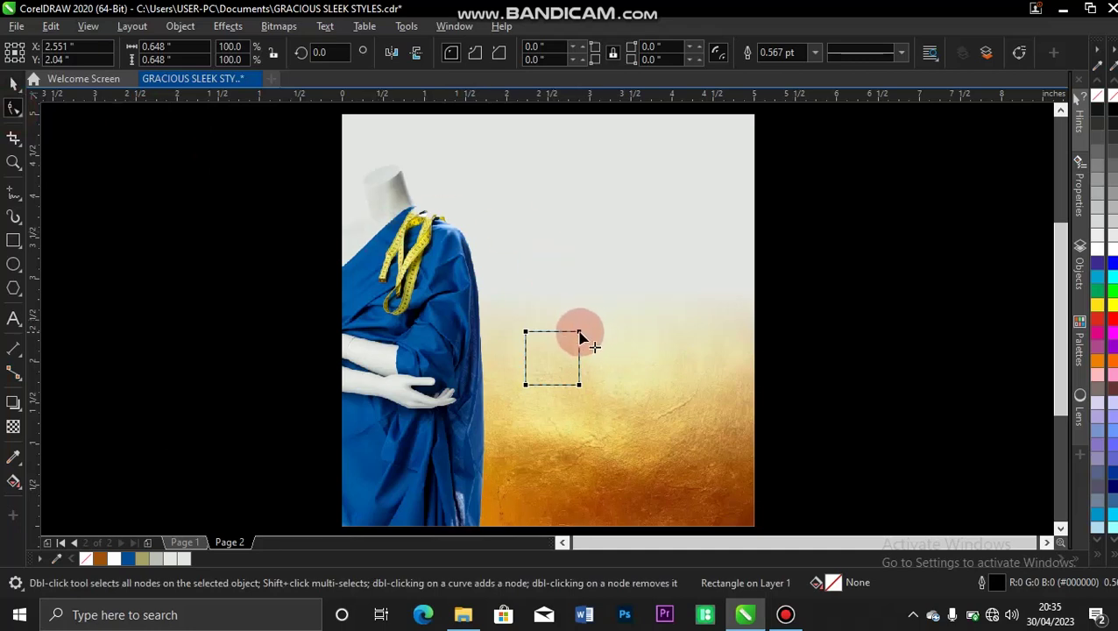
pyautogui.moveTo(579, 336); pyautogui.dragTo(573, 336)
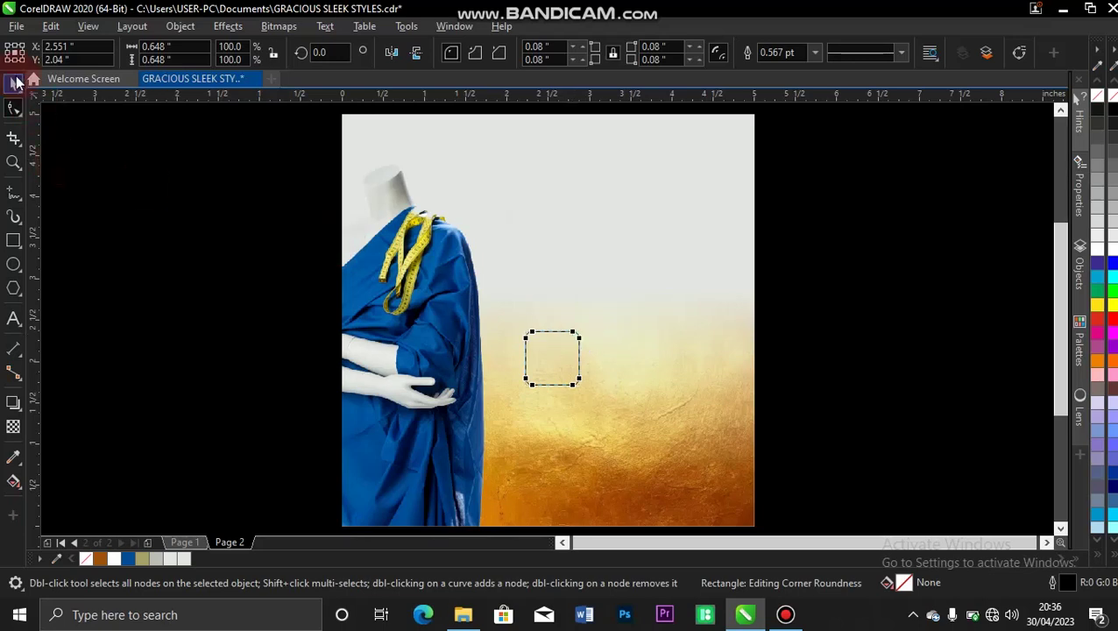
pyautogui.click(15, 81)
pyautogui.click(228, 258)
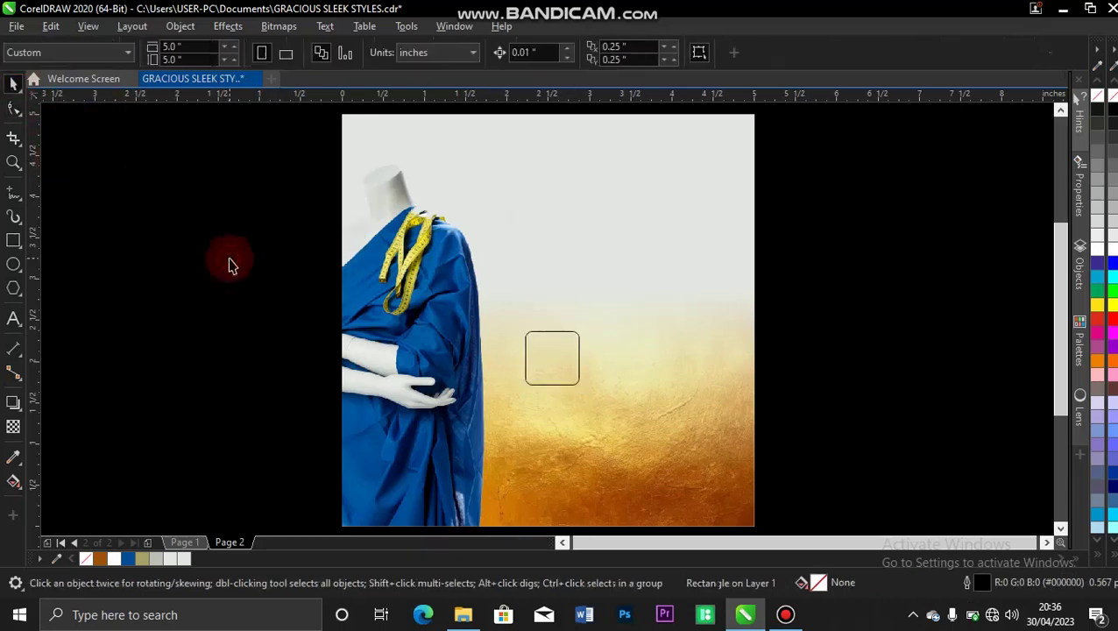
# - Duplicate the rounded square twice to the right at about 0.71 inch spacing to form a row of three
pyautogui.click(559, 369)
pyautogui.moveTo(557, 356); pyautogui.dragTo(604, 355)
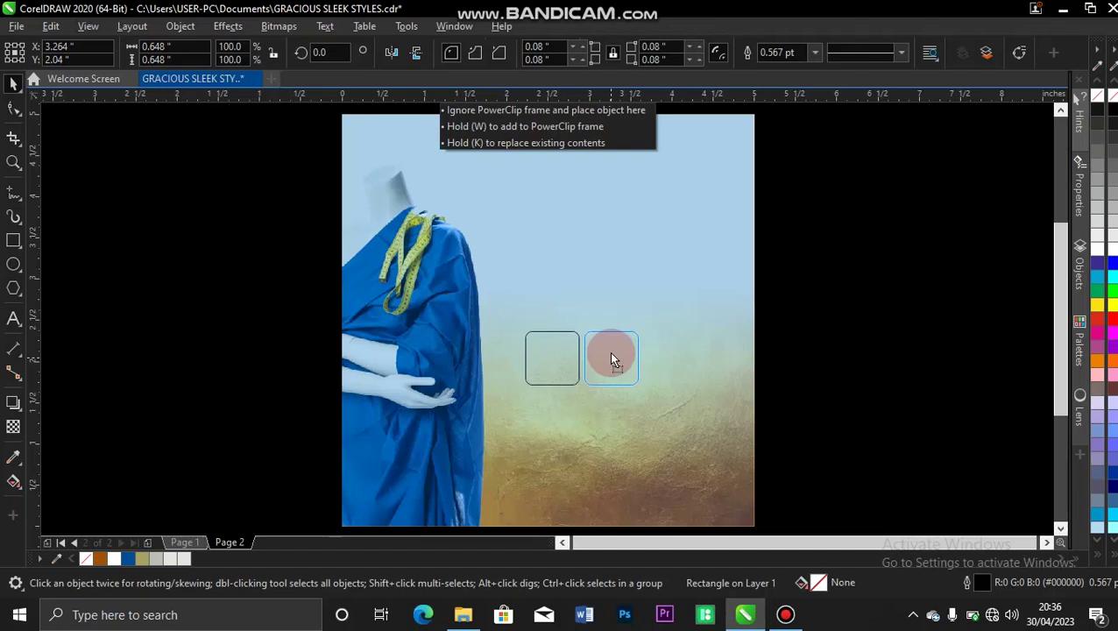
pyautogui.moveTo(611, 357); pyautogui.dragTo(611, 354)
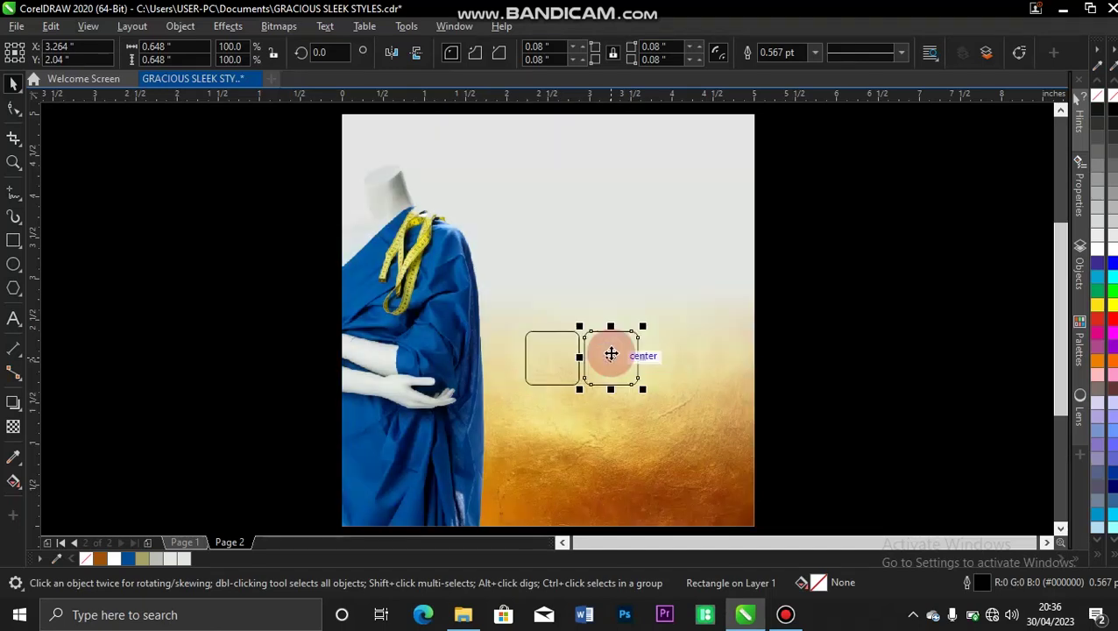
pyautogui.hotkey('ctrl', 'r')
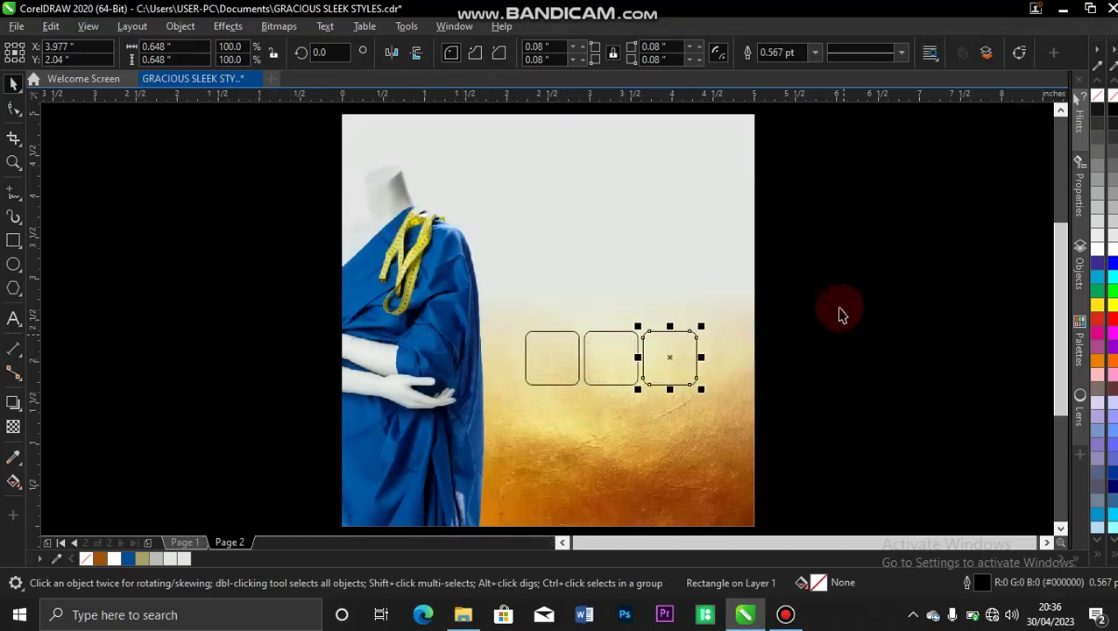
# - Copy the row of three rounded squares about 0.74 inch downward and select all six squares
pyautogui.moveTo(789, 284); pyautogui.dragTo(481, 426)
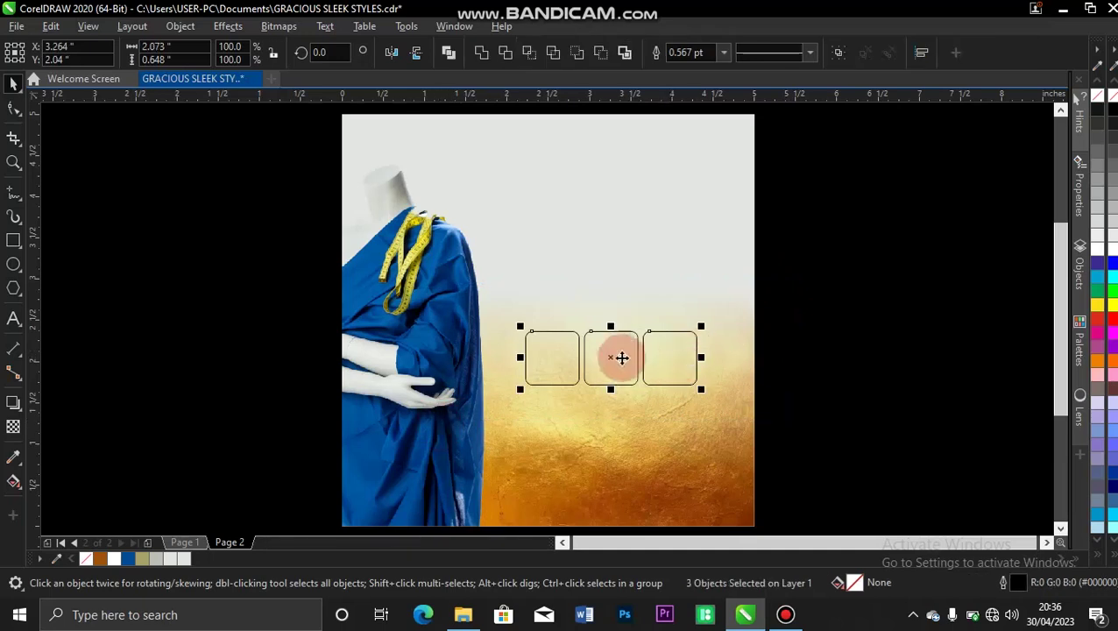
pyautogui.moveTo(611, 368); pyautogui.dragTo(603, 421)
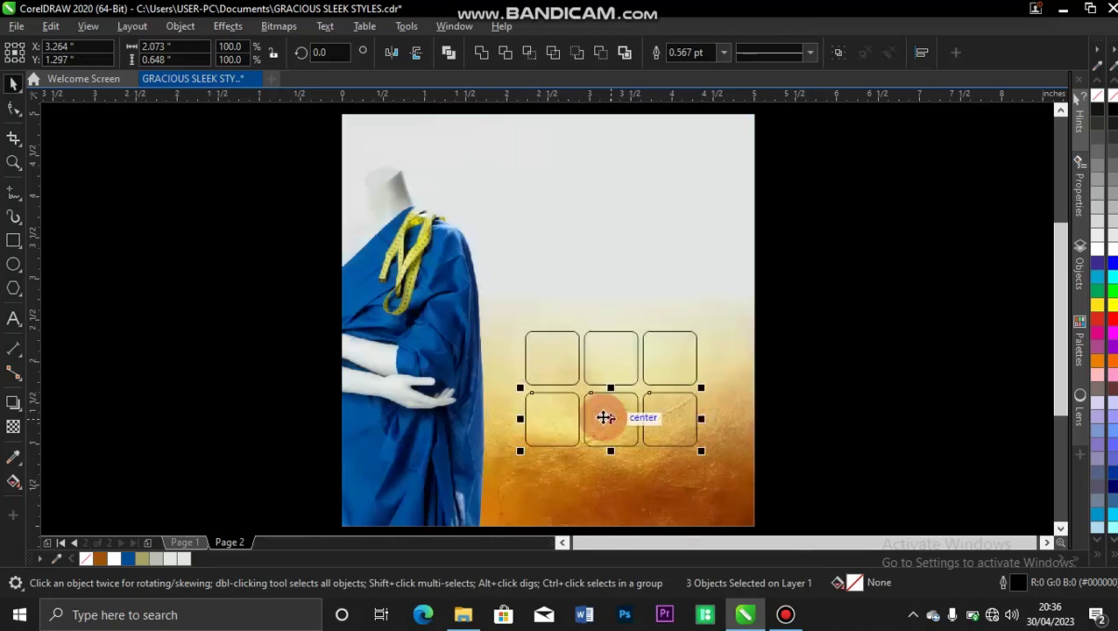
pyautogui.moveTo(819, 282); pyautogui.dragTo(480, 486)
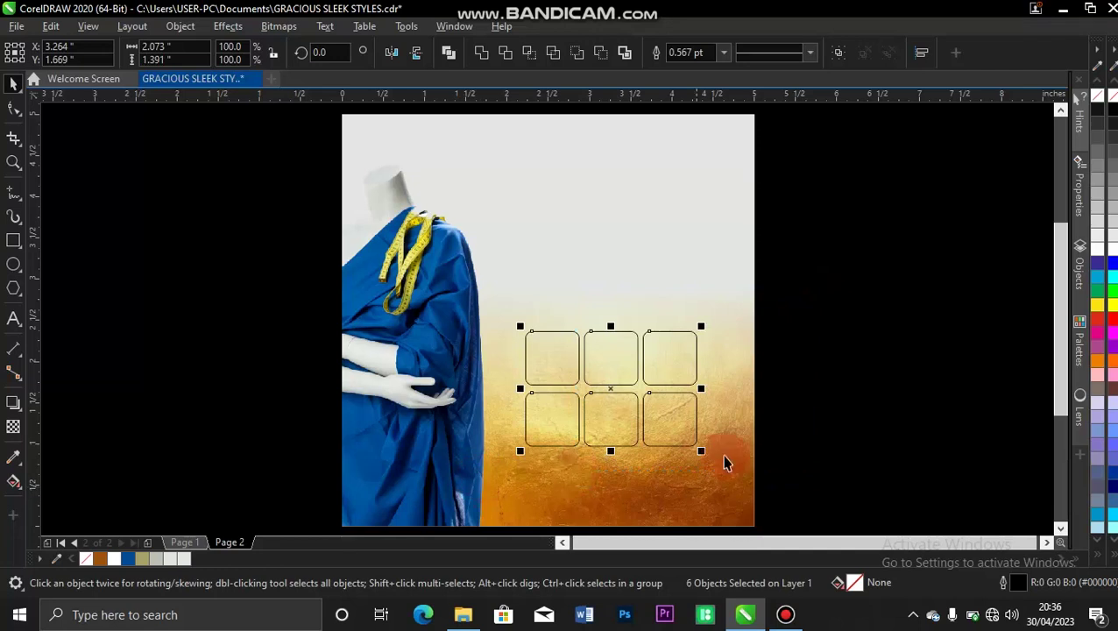
# - Enlarge the group of six rounded squares proportionally to about 2.54 by 1.70 inches overall and deselect it
pyautogui.moveTo(714, 460); pyautogui.dragTo(728, 465)
pyautogui.moveTo(520, 326)
pyautogui.mouseDown()
pyautogui.moveTo(504, 304)
pyautogui.moveTo(505, 315)
pyautogui.mouseUp()
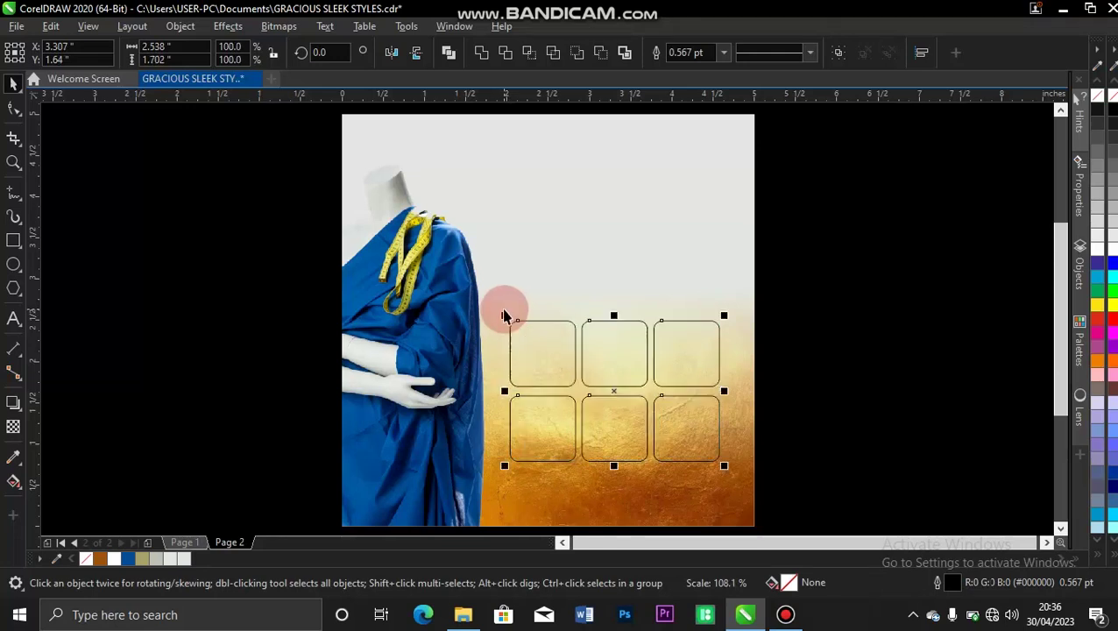
pyautogui.click(883, 303)
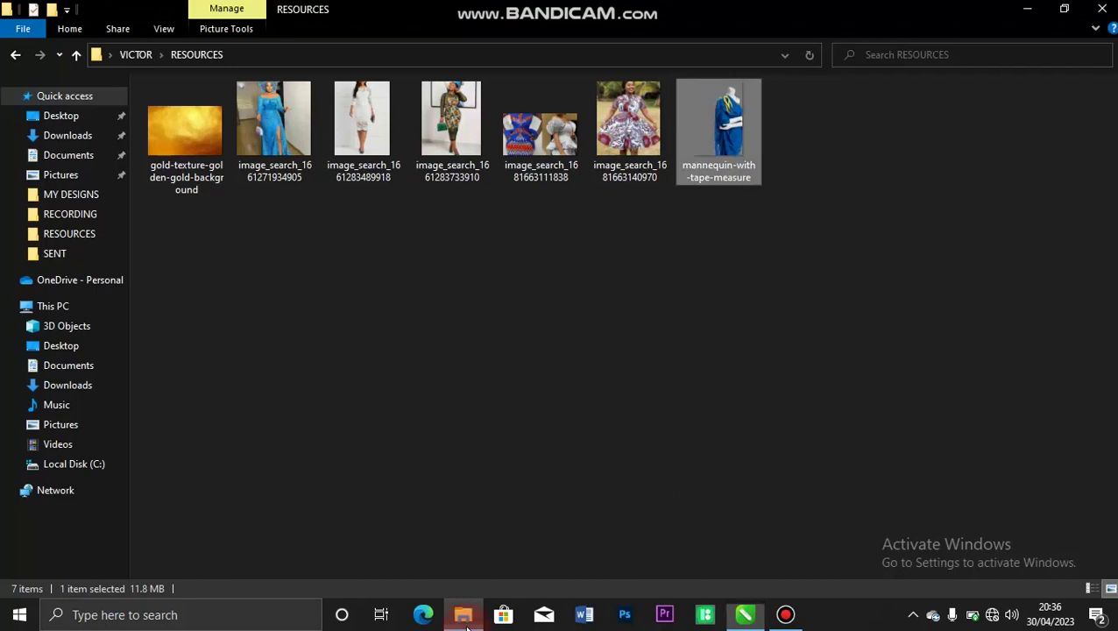
# - Bring the five dress photos from the RESOURCES folder into the CorelDRAW page beside the flyer
pyautogui.click(463, 614)
pyautogui.moveTo(258, 211); pyautogui.dragTo(645, 149)
pyautogui.moveTo(452, 140); pyautogui.dragTo(884, 241)
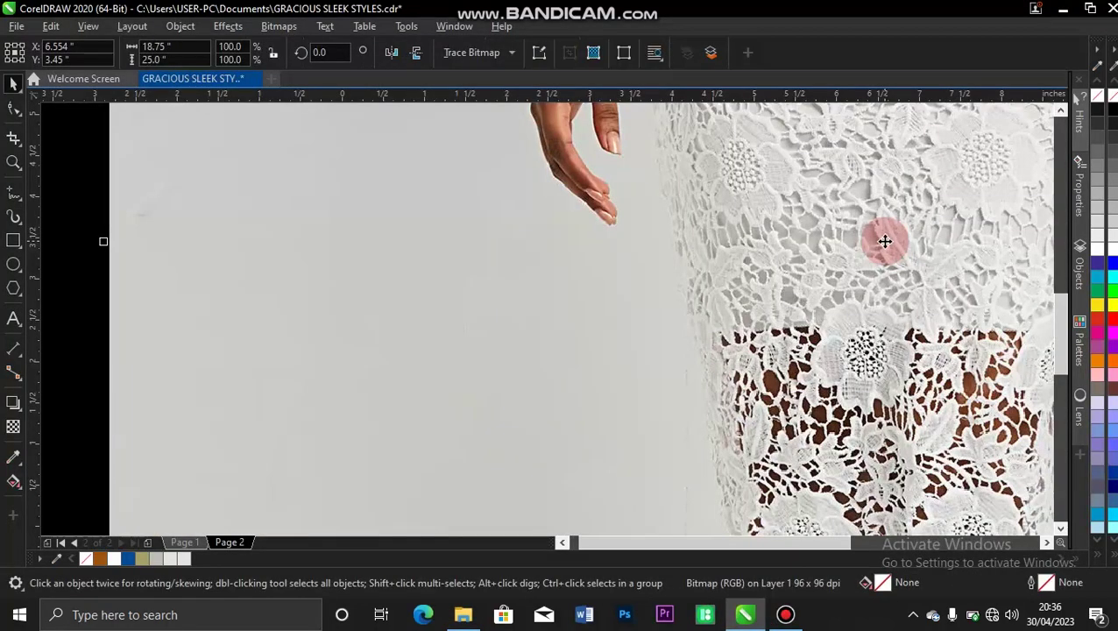
# - Shrink the white lace dress photo to about 1.67 by 2.23 inches and place it over the mannequin's lower body
pyautogui.scroll(-2, 885, 240)
pyautogui.moveTo(842, 156); pyautogui.dragTo(650, 454)
pyautogui.moveTo(855, 232); pyautogui.dragTo(636, 468)
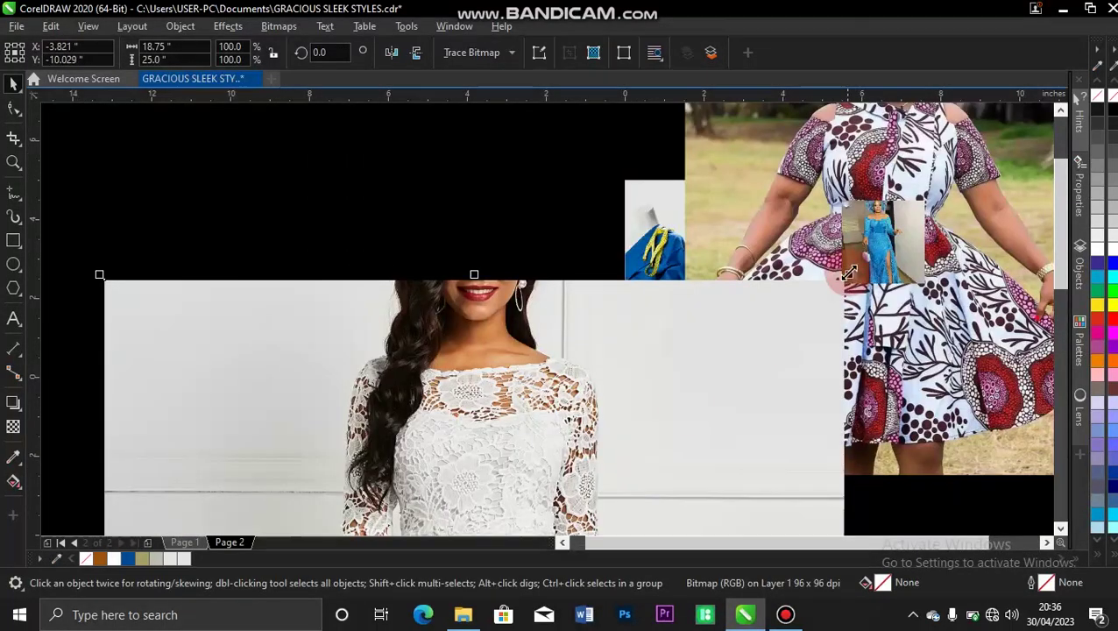
pyautogui.moveTo(849, 275); pyautogui.dragTo(844, 156)
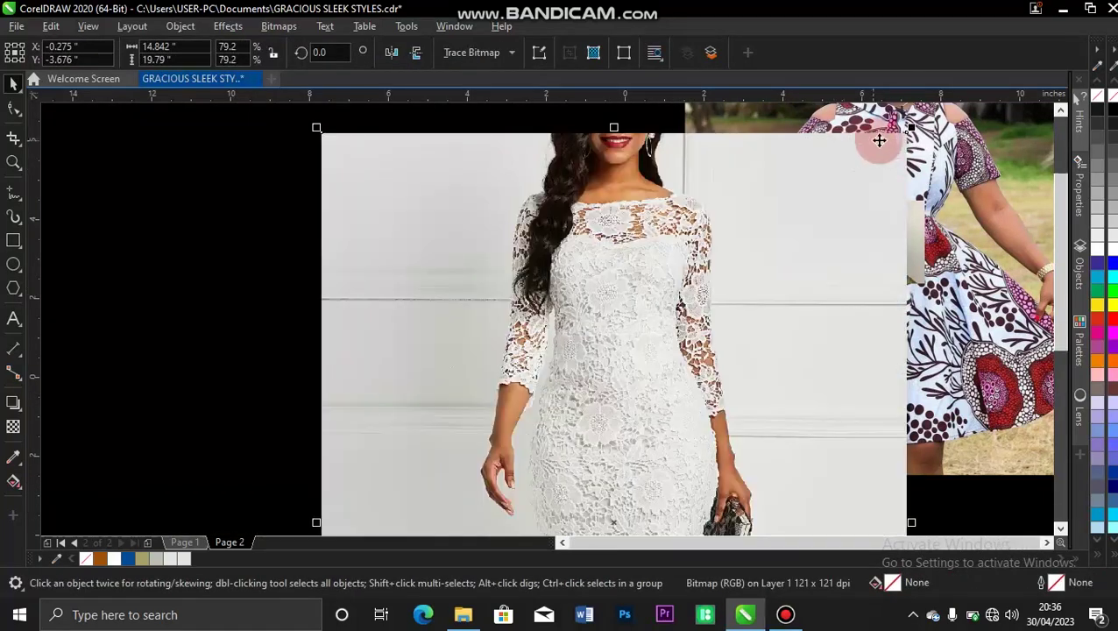
pyautogui.moveTo(912, 128); pyautogui.dragTo(703, 233)
pyautogui.moveTo(637, 447); pyautogui.dragTo(668, 327)
pyautogui.moveTo(732, 289); pyautogui.dragTo(651, 423)
pyautogui.moveTo(602, 482); pyautogui.dragTo(668, 317)
# - Shrink the outdoor photo of the patterned flared dress to about 1.64 by 1.93 inches and place it over the upper-row frames
pyautogui.moveTo(930, 149); pyautogui.dragTo(668, 395)
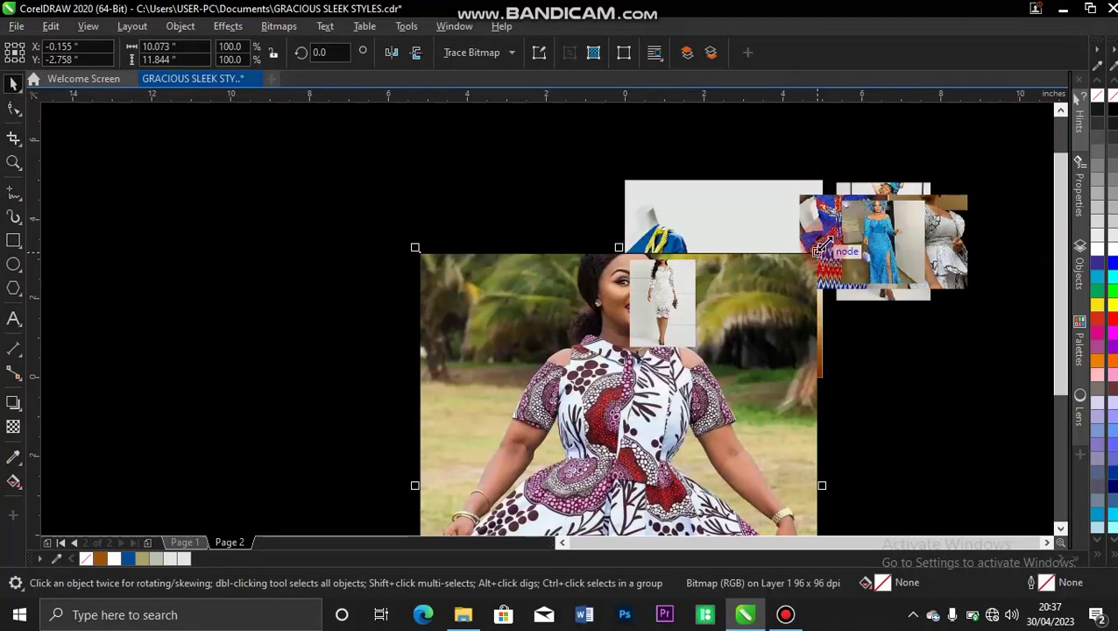
pyautogui.moveTo(822, 247); pyautogui.dragTo(656, 312)
pyautogui.moveTo(636, 472); pyautogui.dragTo(770, 238)
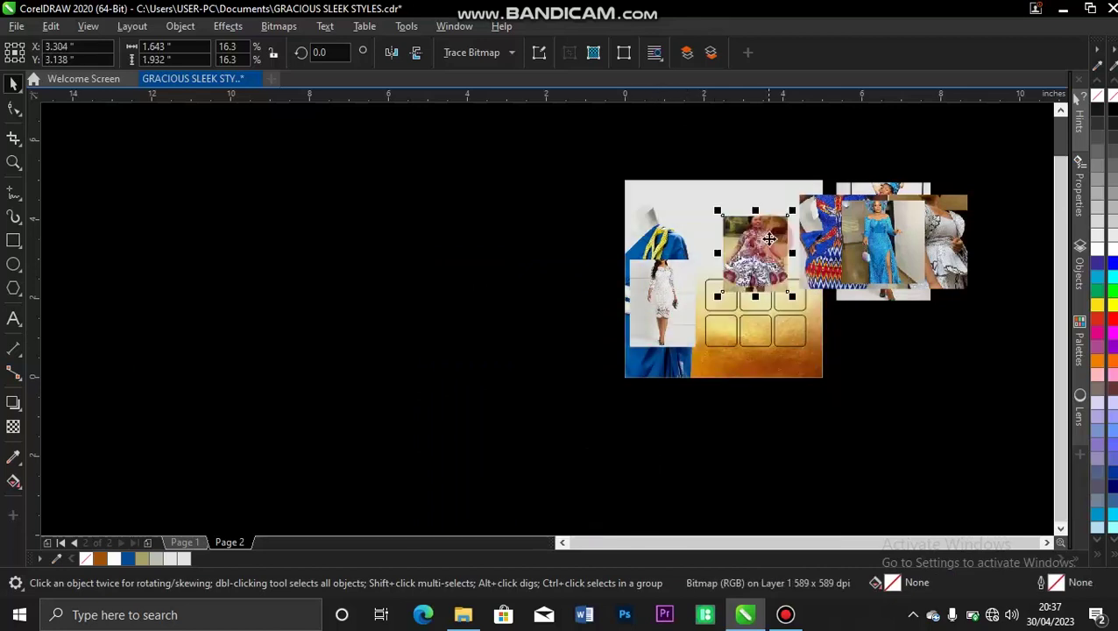
# - PowerClip the patterned flared dress photo inside the upper-middle rounded frame
pyautogui.scroll(2, 770, 238)
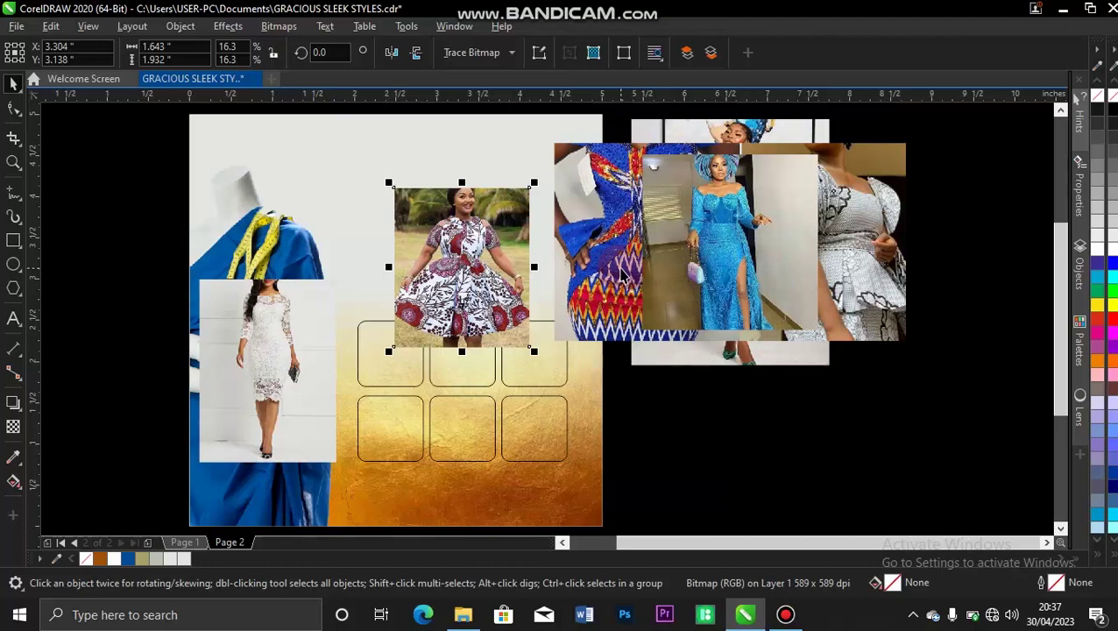
pyautogui.rightClick(468, 273)
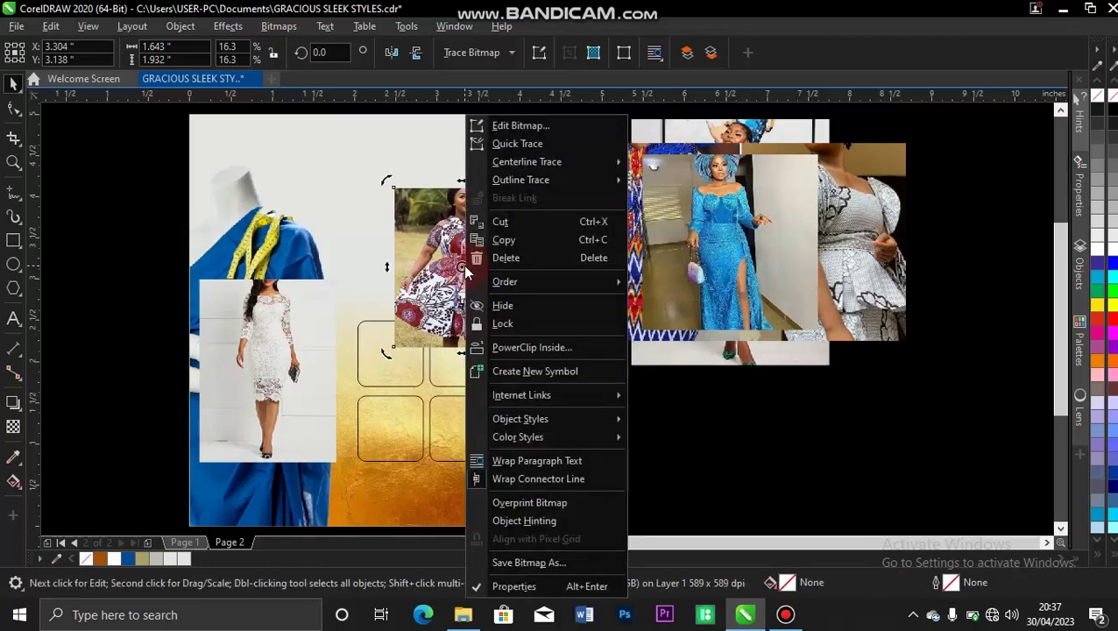
pyautogui.click(517, 347)
pyautogui.click(454, 354)
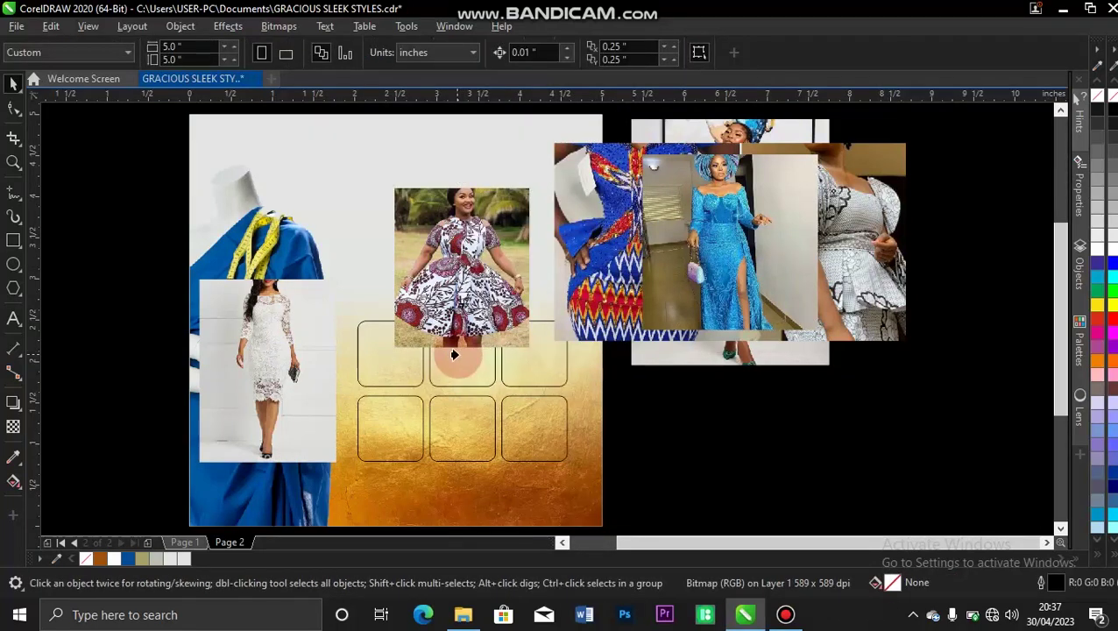
# - PowerClip the white lace dress photo inside the lower-left rounded frame
pyautogui.click(290, 337)
pyautogui.rightClick(291, 339)
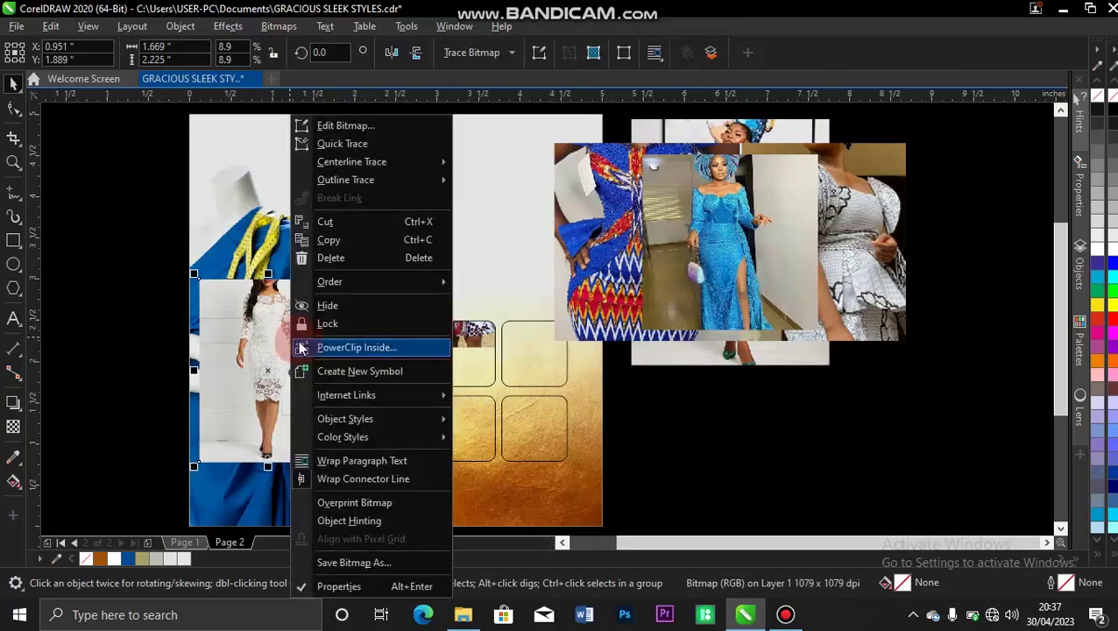
pyautogui.click(322, 349)
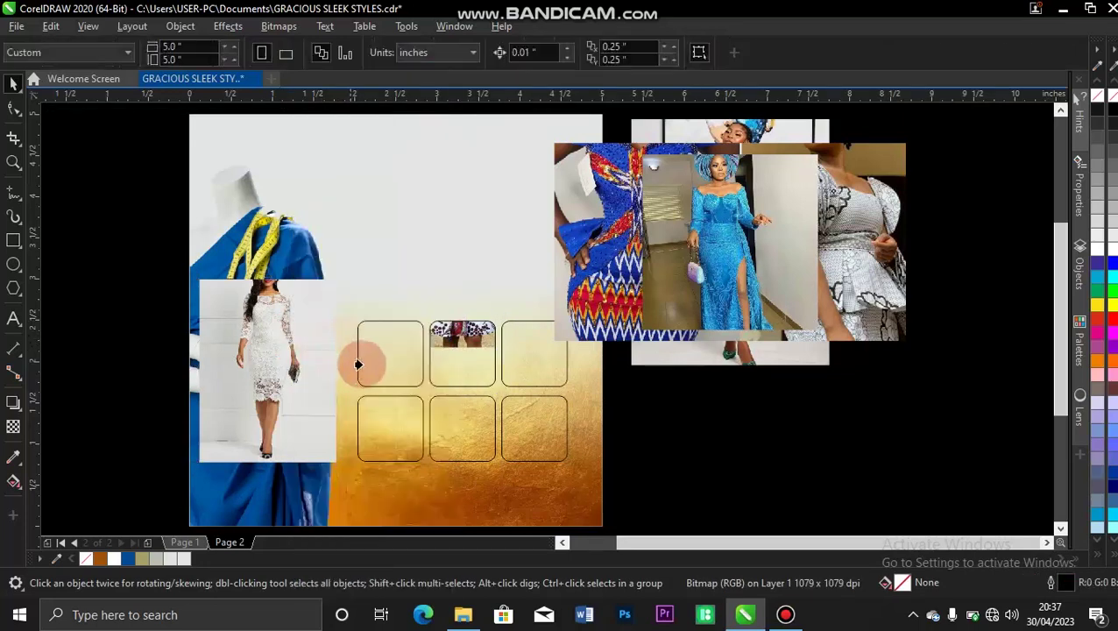
pyautogui.click(375, 416)
# - PowerClip the light-blue gown photo inside the lower-right rounded frame
pyautogui.click(754, 245)
pyautogui.rightClick(752, 240)
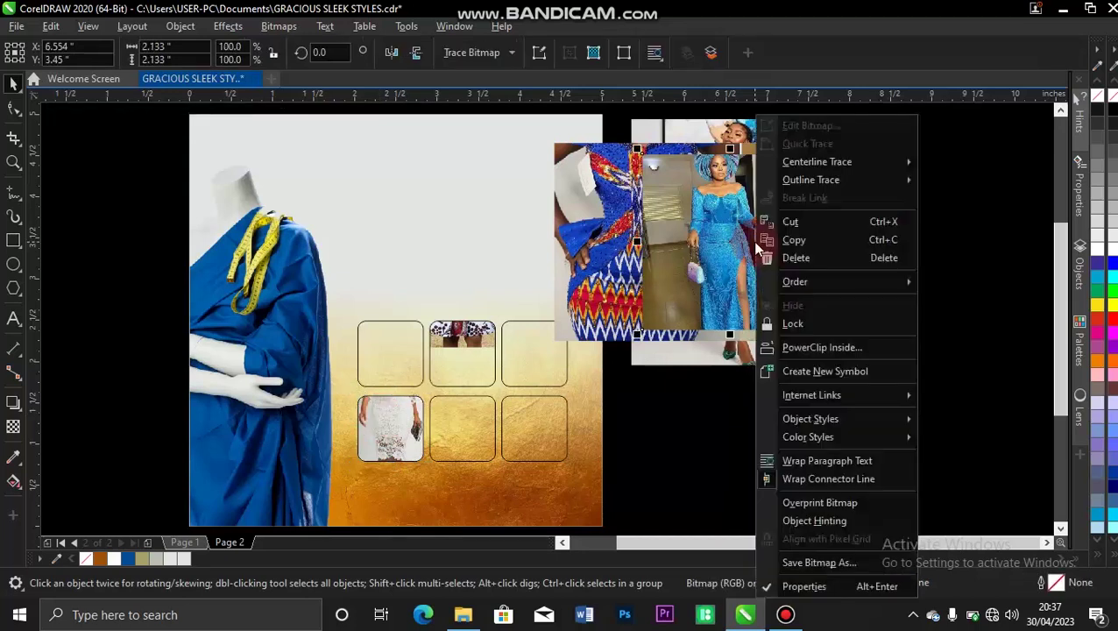
pyautogui.click(806, 348)
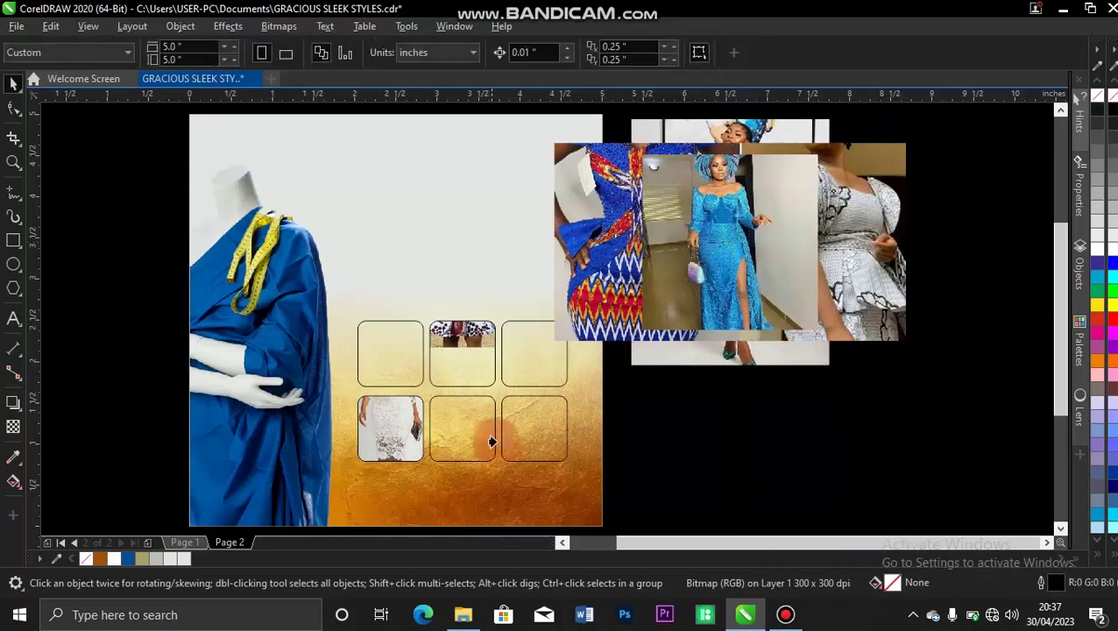
pyautogui.click(531, 444)
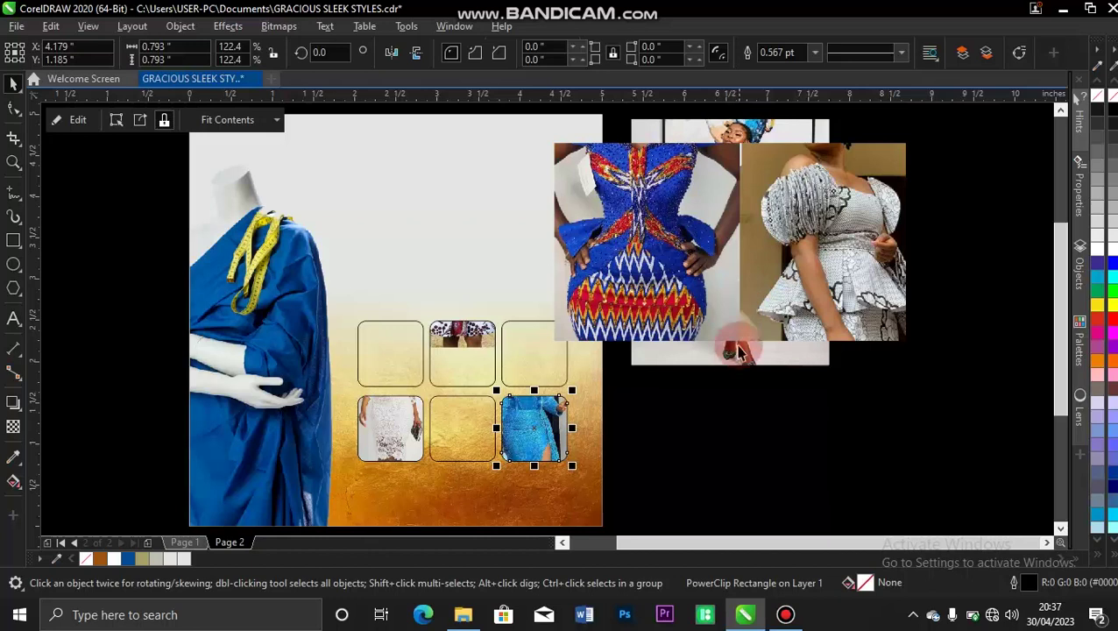
# - Pull the photo with the green handbag out from under the others and PowerClip it inside the lower-middle frame
pyautogui.moveTo(739, 354); pyautogui.dragTo(716, 462)
pyautogui.rightClick(716, 462)
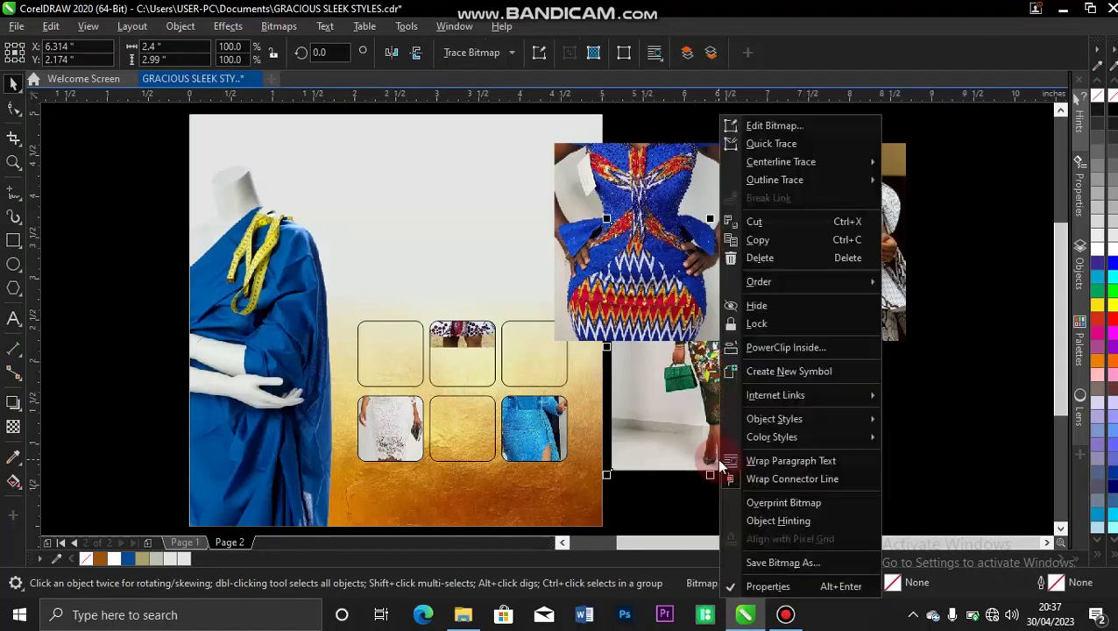
pyautogui.click(789, 350)
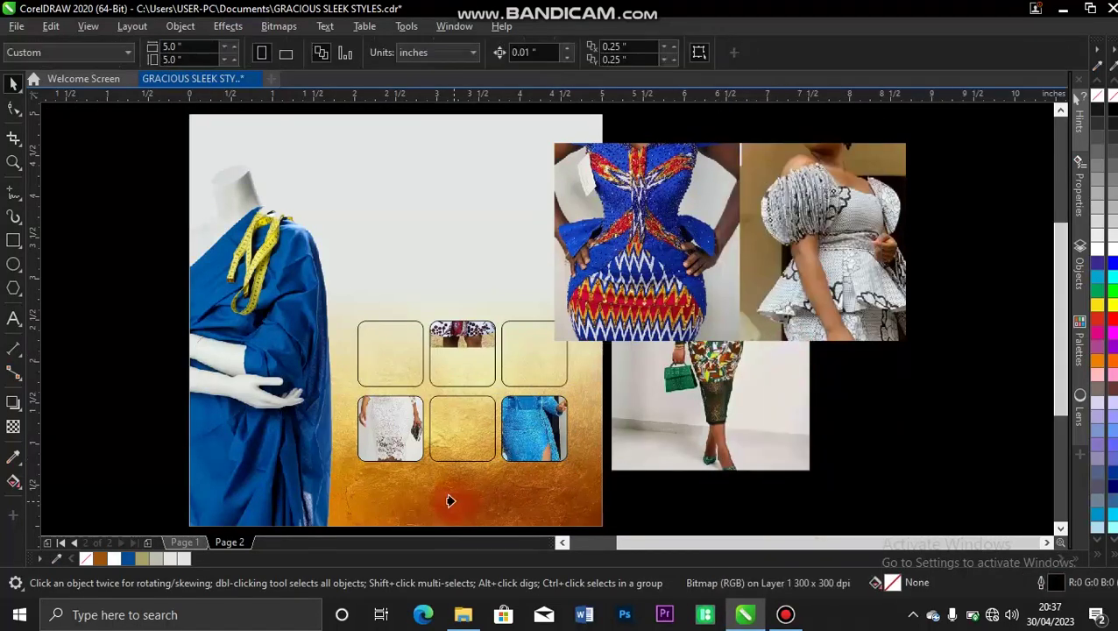
pyautogui.click(463, 430)
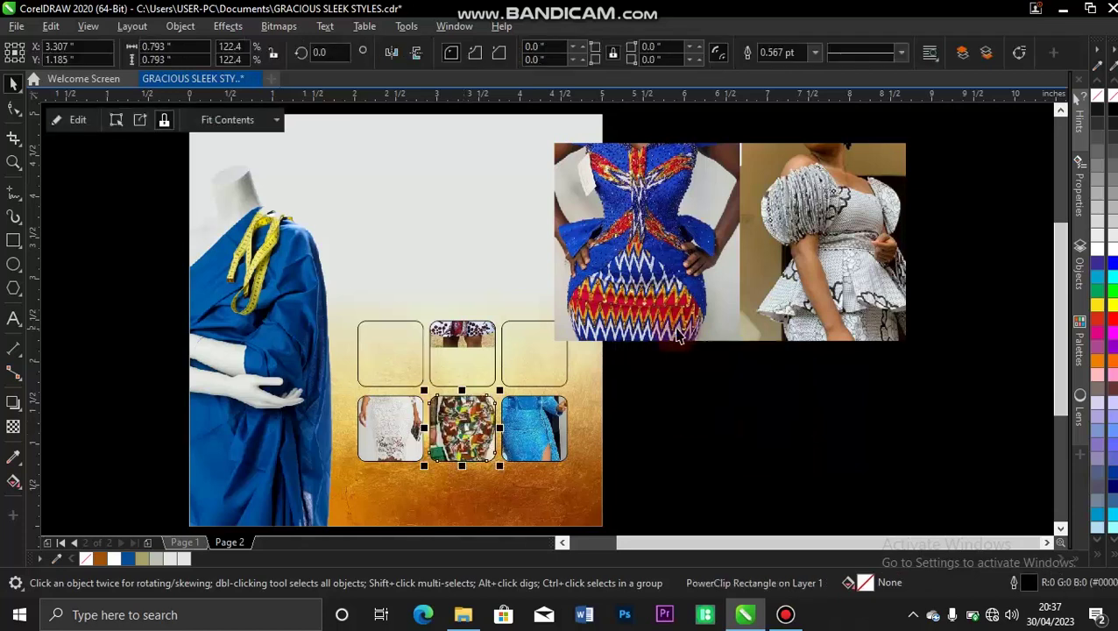
# - Duplicate the two-dress photo below itself and crop the original with the Shape tool to its blue-and-red dress half
pyautogui.click(672, 312)
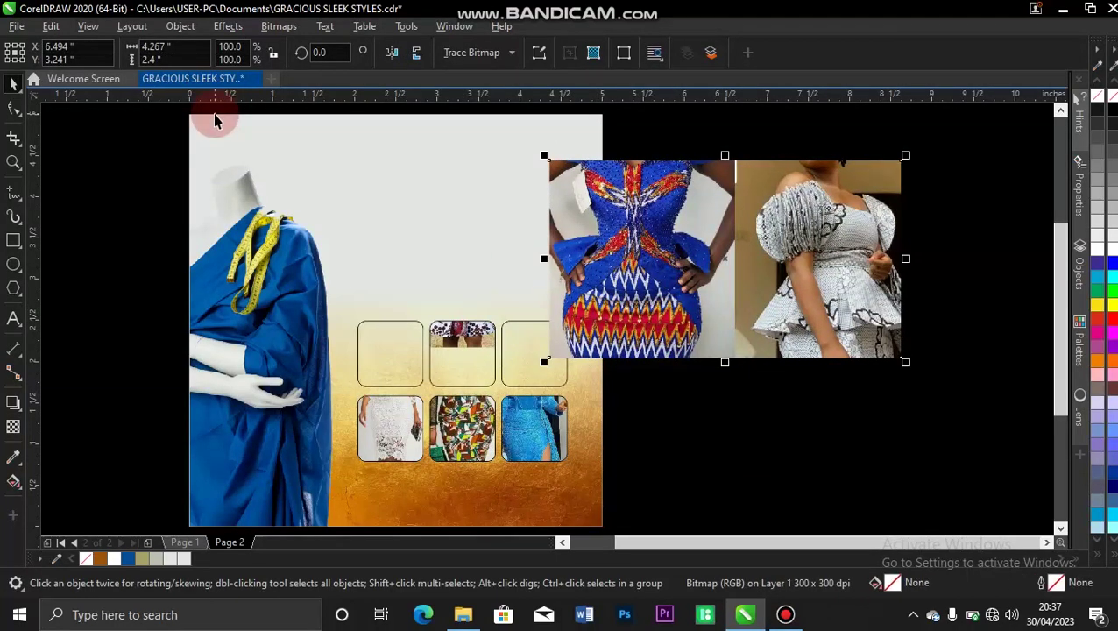
pyautogui.moveTo(723, 215); pyautogui.dragTo(726, 425)
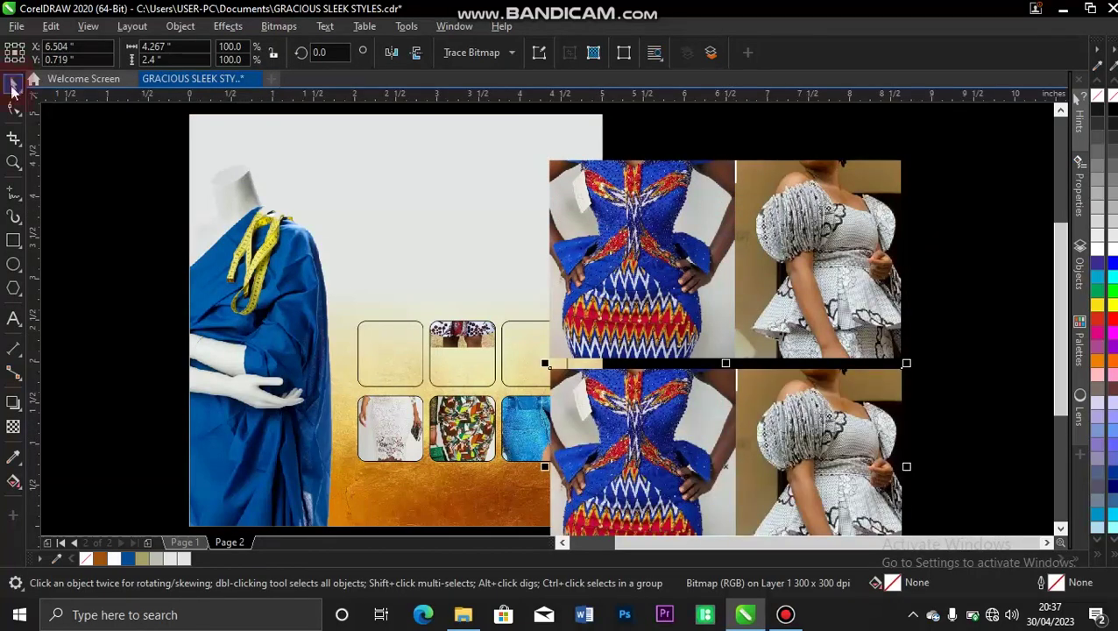
pyautogui.click(13, 108)
pyautogui.click(758, 219)
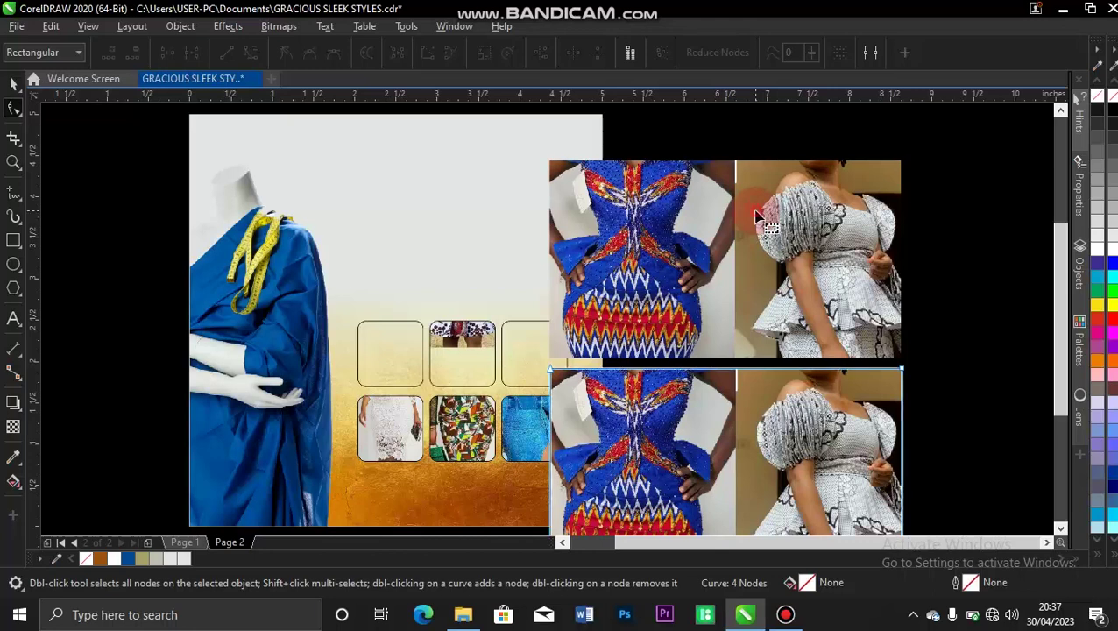
pyautogui.moveTo(881, 115)
pyautogui.mouseDown()
pyautogui.moveTo(894, 357)
pyautogui.moveTo(920, 360)
pyautogui.moveTo(736, 359)
pyautogui.mouseUp()
pyautogui.press('space')
# - PowerClip the cropped blue-and-red dress photo inside the upper-left rounded frame
pyautogui.rightClick(700, 303)
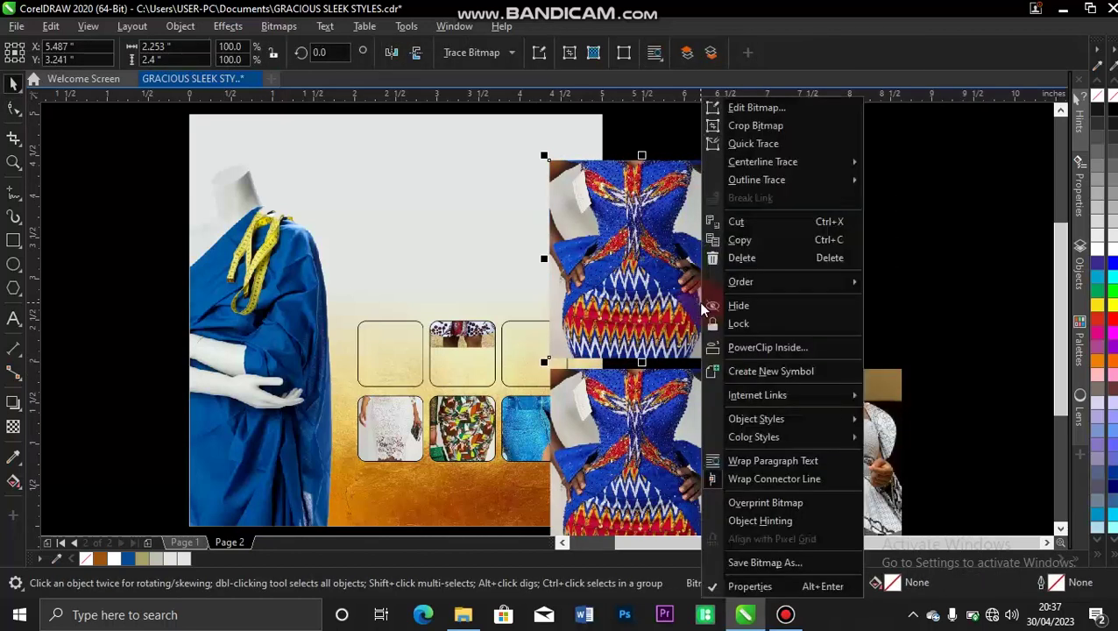
pyautogui.click(751, 348)
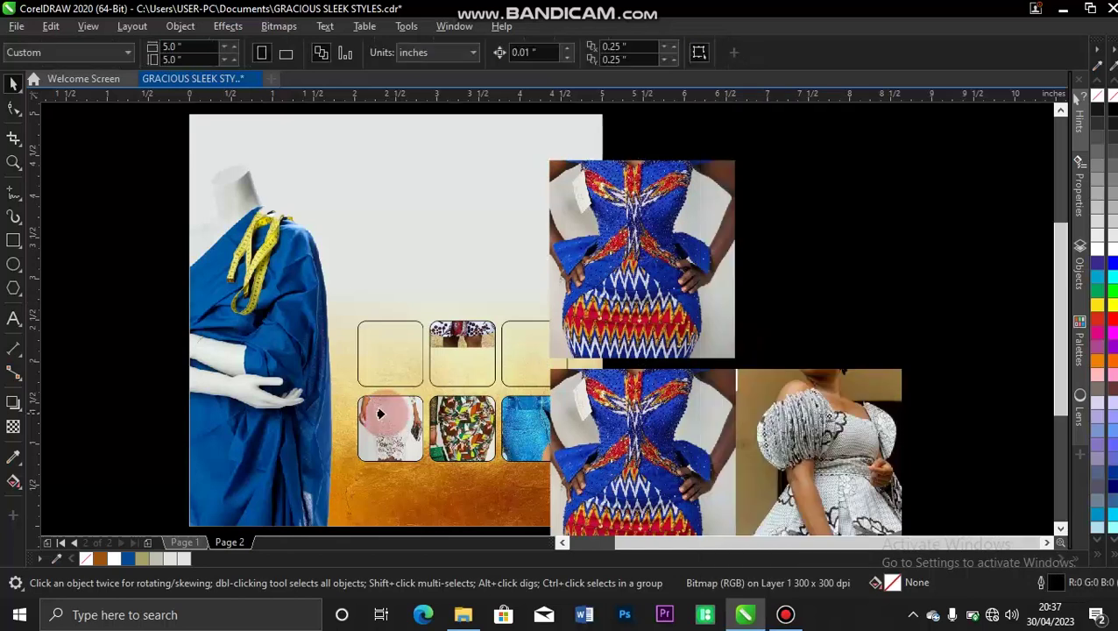
pyautogui.click(384, 378)
# - Move the duplicate two-dress photo upward and crop it with the Shape tool to its white peplum dress half
pyautogui.moveTo(733, 455); pyautogui.dragTo(754, 216)
pyautogui.click(14, 112)
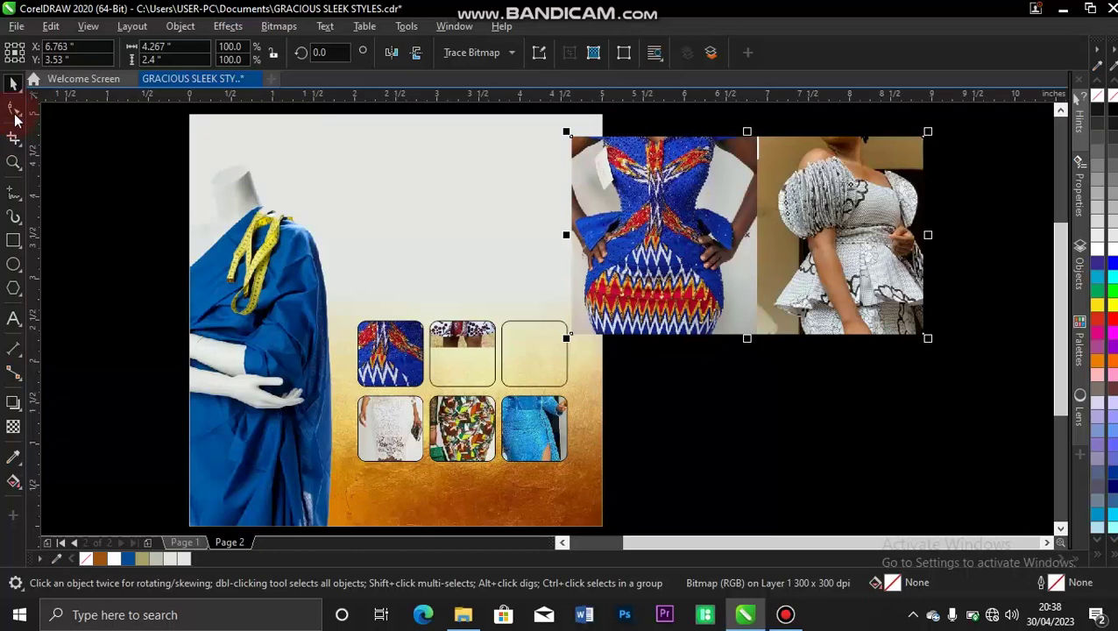
pyautogui.moveTo(544, 129); pyautogui.dragTo(759, 333)
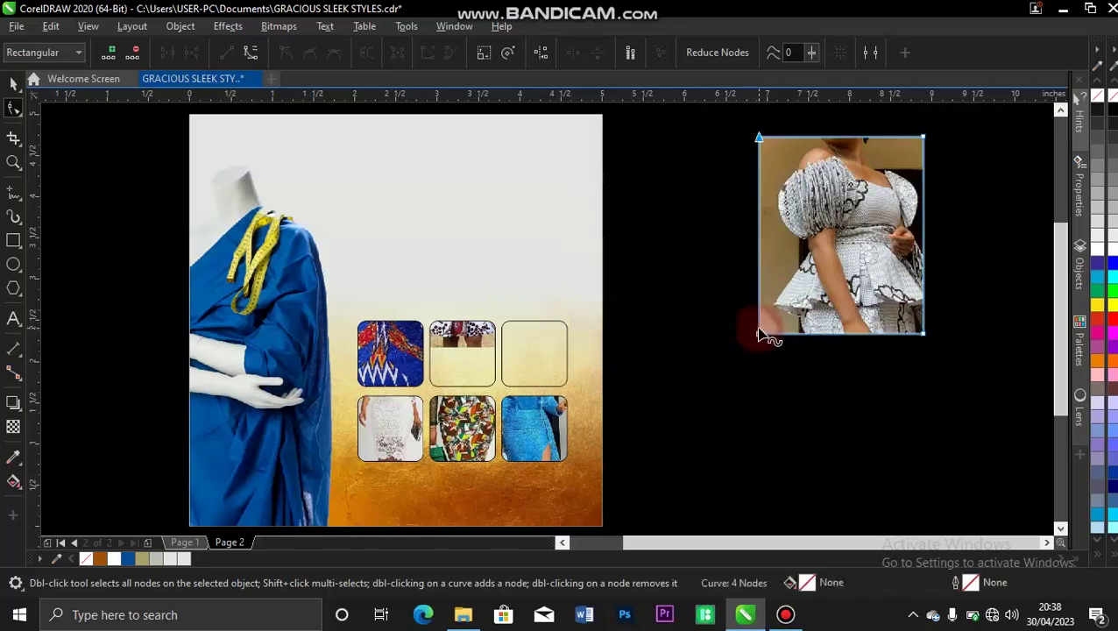
pyautogui.press('space')
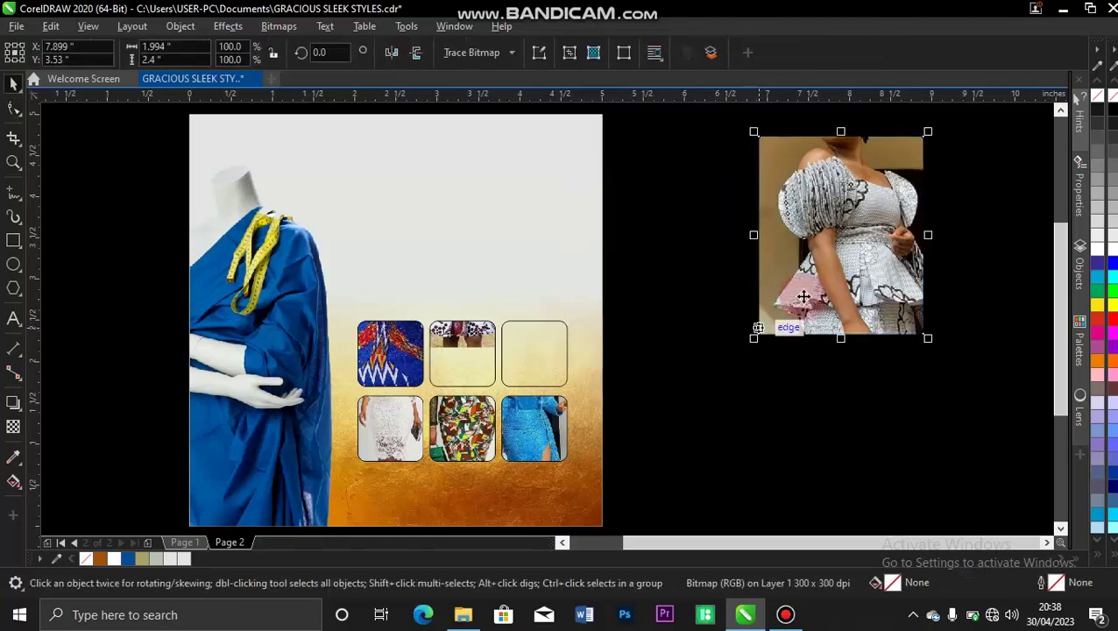
# - PowerClip the cropped white peplum dress photo inside the upper-right rounded frame
pyautogui.rightClick(873, 252)
pyautogui.click(969, 347)
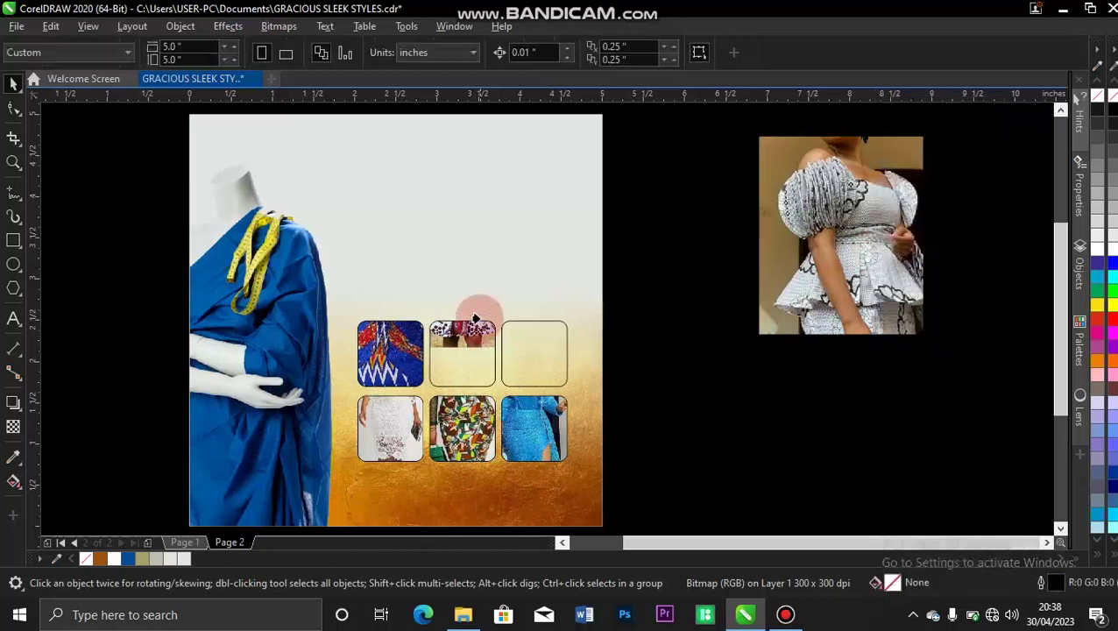
pyautogui.click(532, 360)
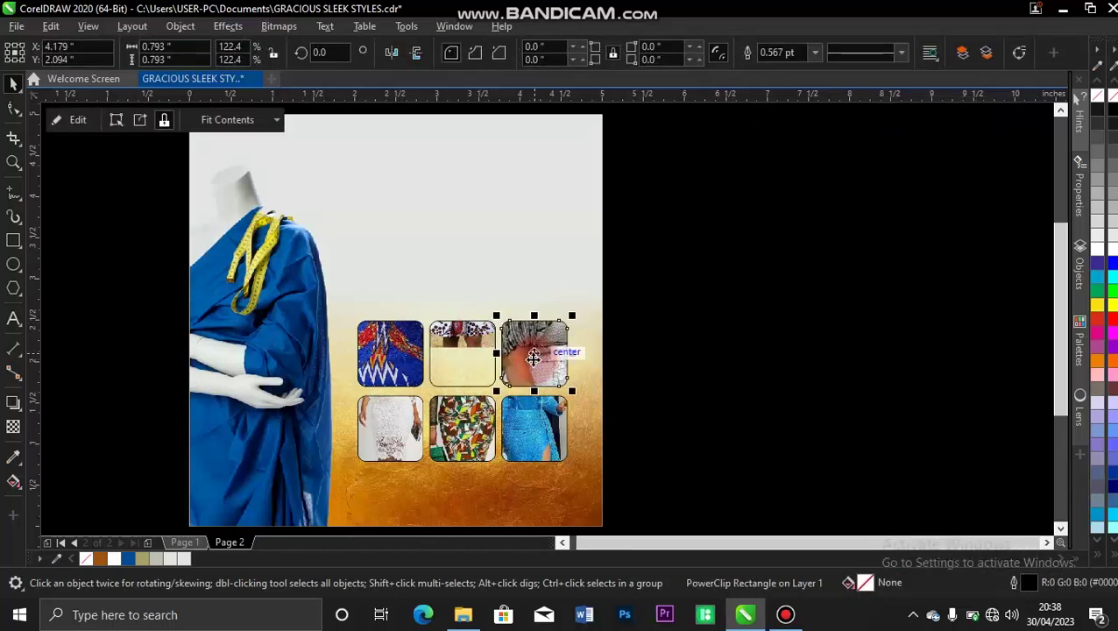
# - Edit the upper-left frame's contents, scaling the blue-and-red dress photo to about 0.90 by 0.96 inch to fill the frame
pyautogui.doubleClick(400, 352)
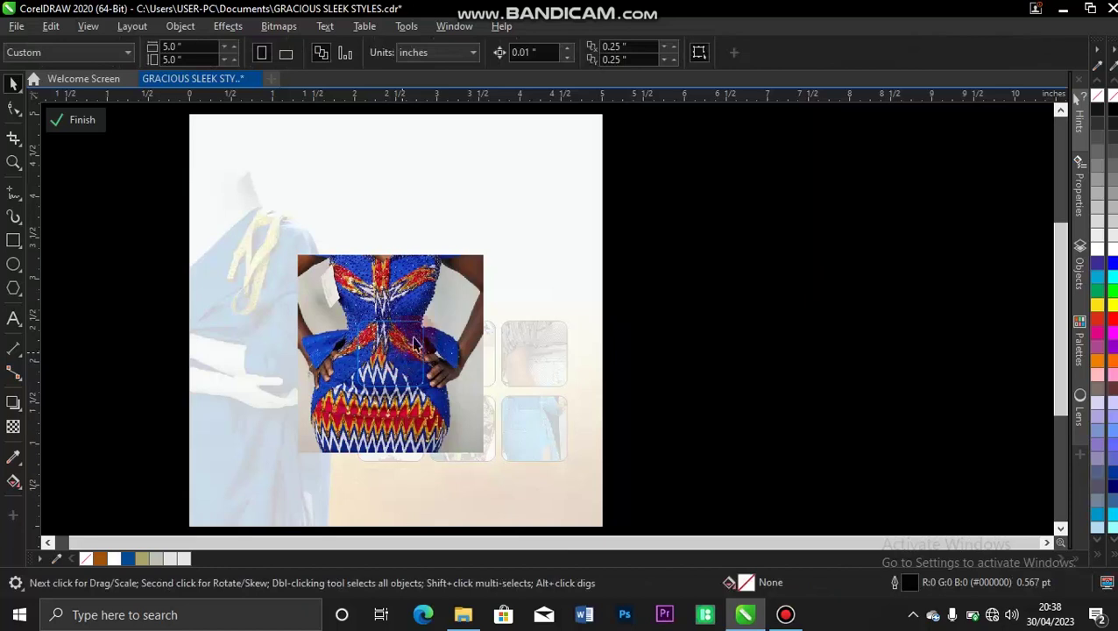
pyautogui.click(463, 274)
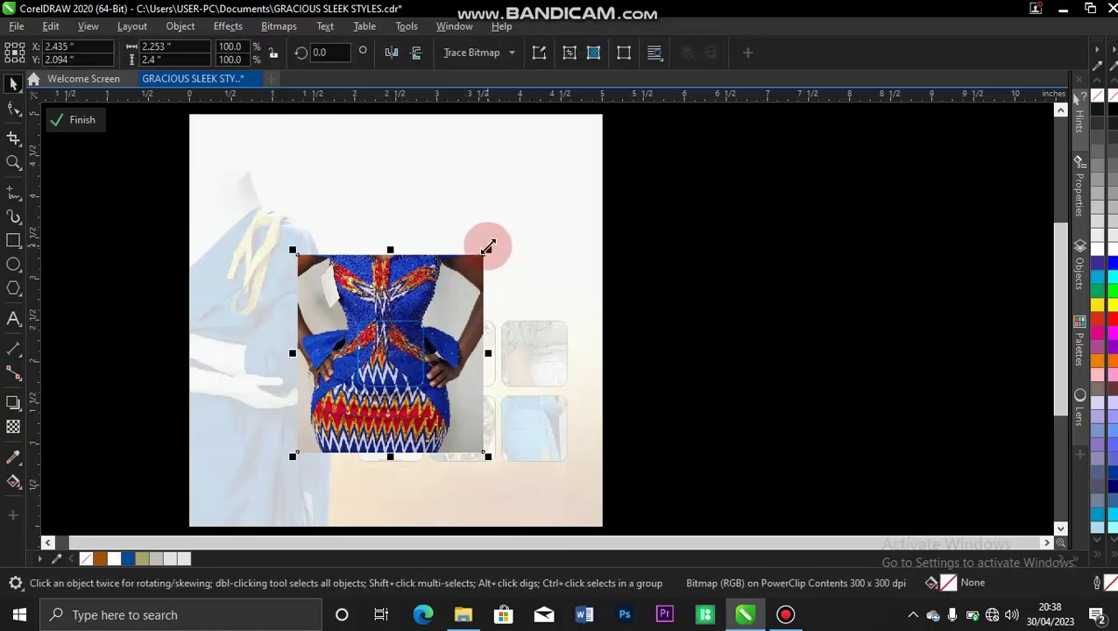
pyautogui.moveTo(488, 247); pyautogui.dragTo(455, 309)
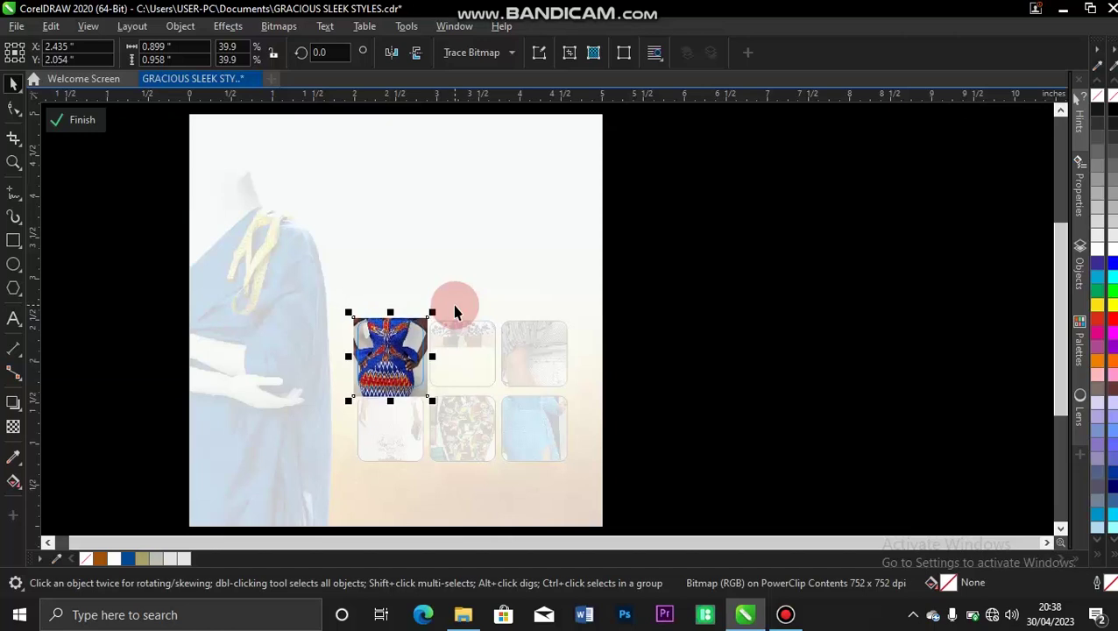
pyautogui.click(63, 123)
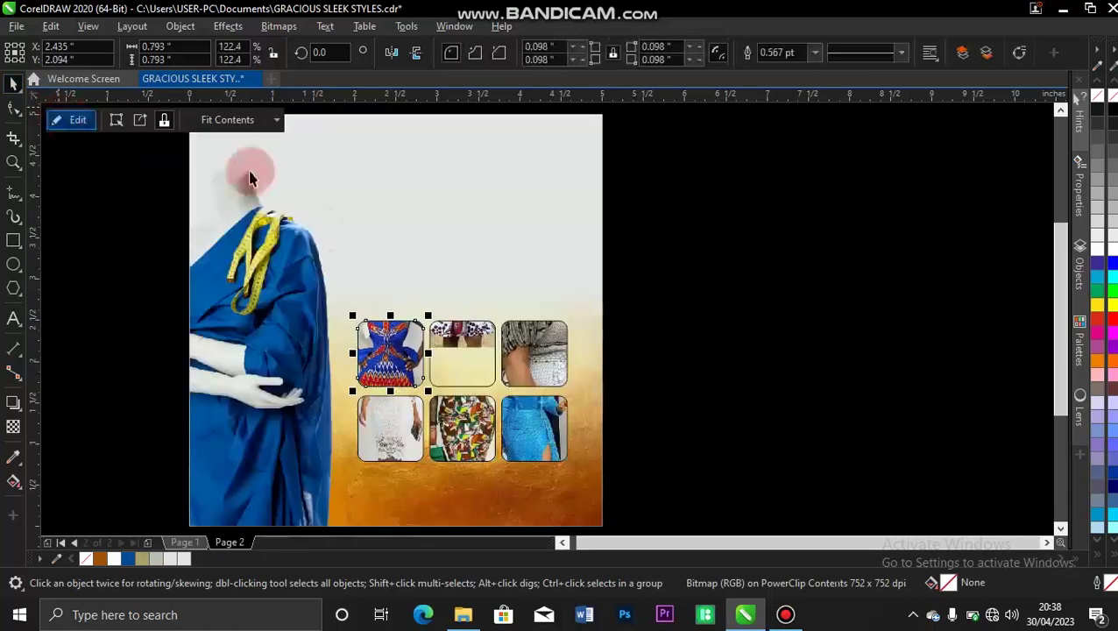
# - Edit the upper-middle frame's contents, scaling the patterned flared-dress photo to about 0.96 by 1.13 inch and positioning the dress inside the frame
pyautogui.doubleClick(458, 370)
pyautogui.moveTo(489, 267); pyautogui.dragTo(492, 348)
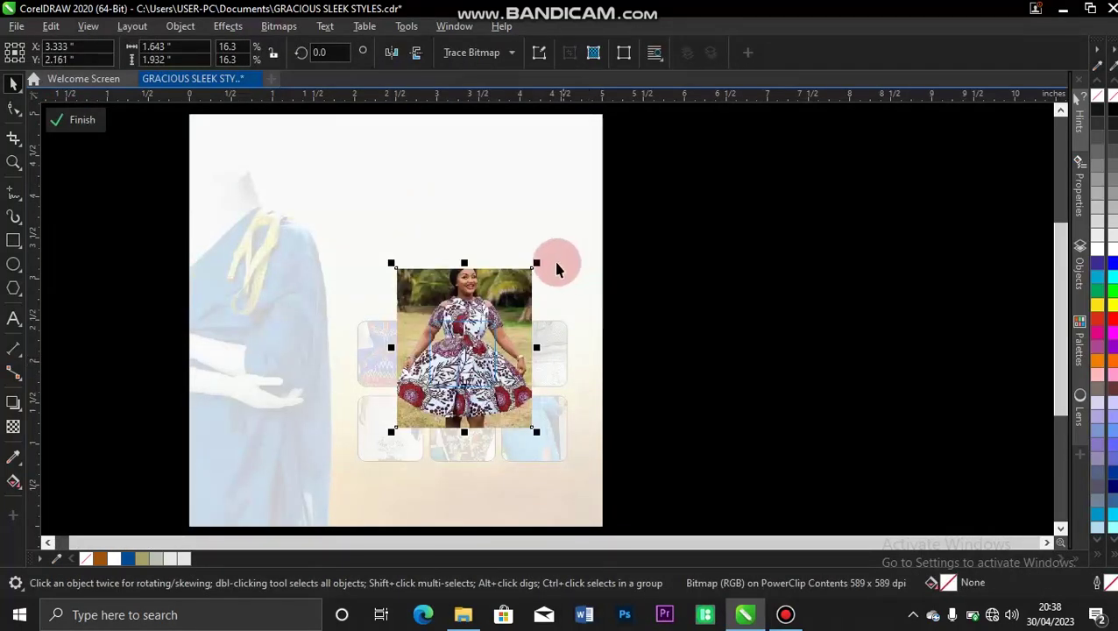
pyautogui.moveTo(536, 263); pyautogui.dragTo(508, 298)
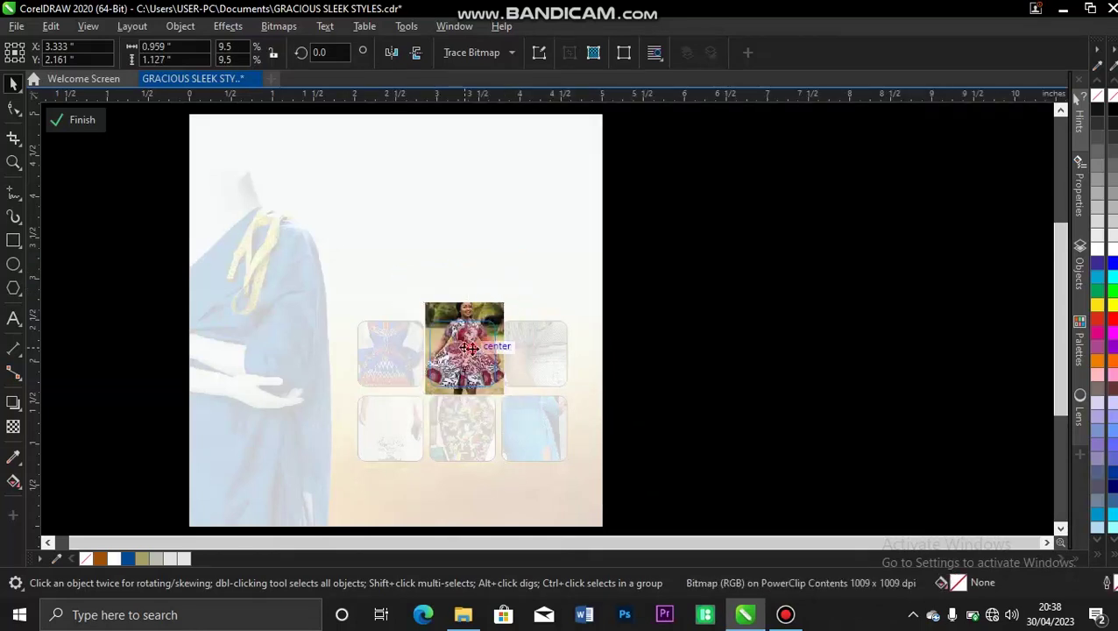
pyautogui.press('Down')
pyautogui.press('Down')
pyautogui.press('Down')
pyautogui.press('Down')
pyautogui.press('Down')
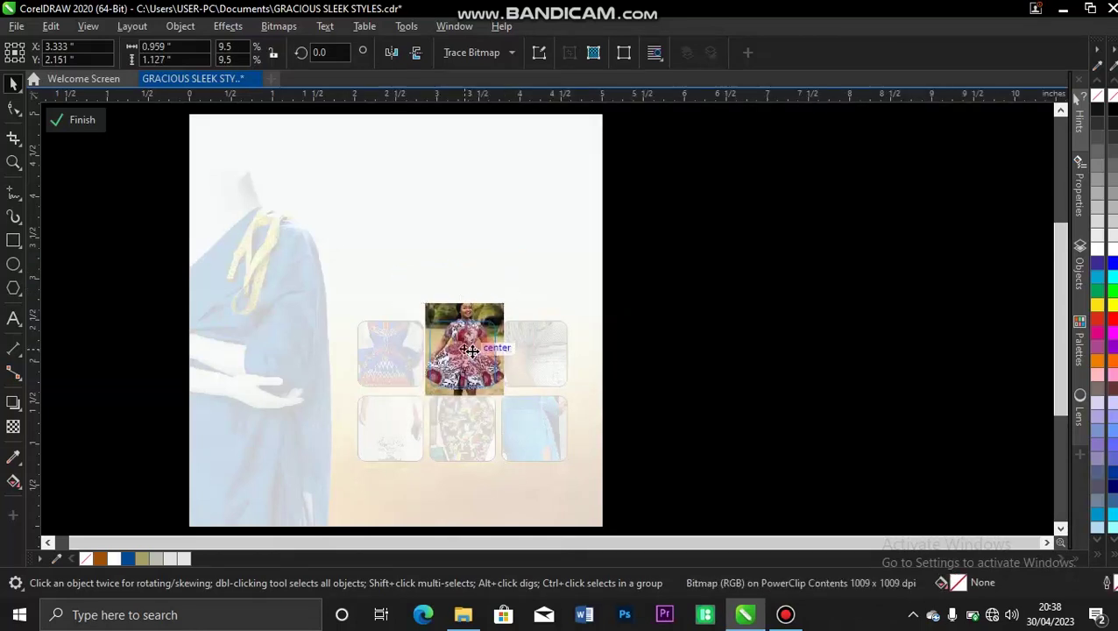
pyautogui.moveTo(472, 351); pyautogui.dragTo(470, 352)
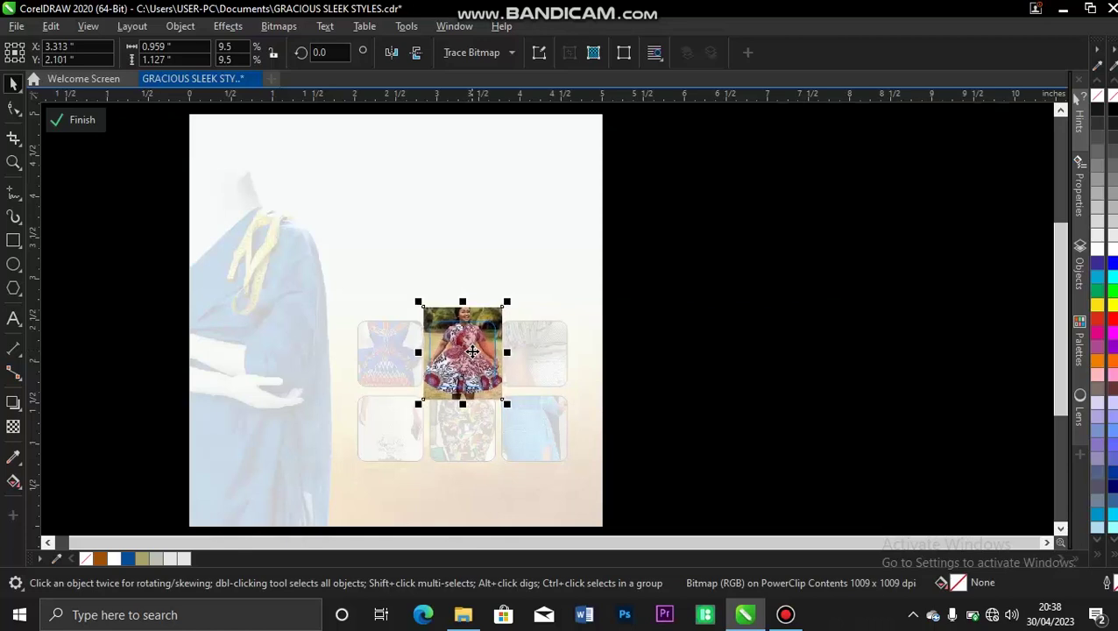
pyautogui.click(73, 120)
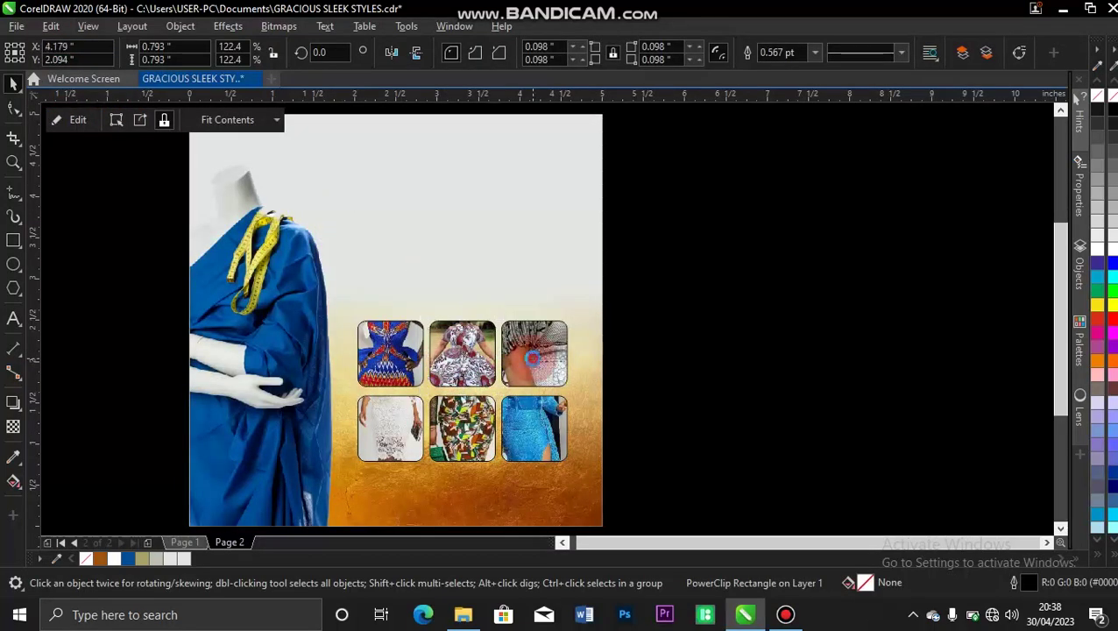
# - Edit the upper-right frame's contents, scaling the white peplum dress photo to about 1.04 by 1.26 inch and shifting it to show the bodice
pyautogui.doubleClick(532, 358)
pyautogui.moveTo(596, 289)
pyautogui.mouseDown()
pyautogui.moveTo(631, 238)
pyautogui.moveTo(587, 307)
pyautogui.mouseUp()
pyautogui.moveTo(618, 255); pyautogui.dragTo(583, 286)
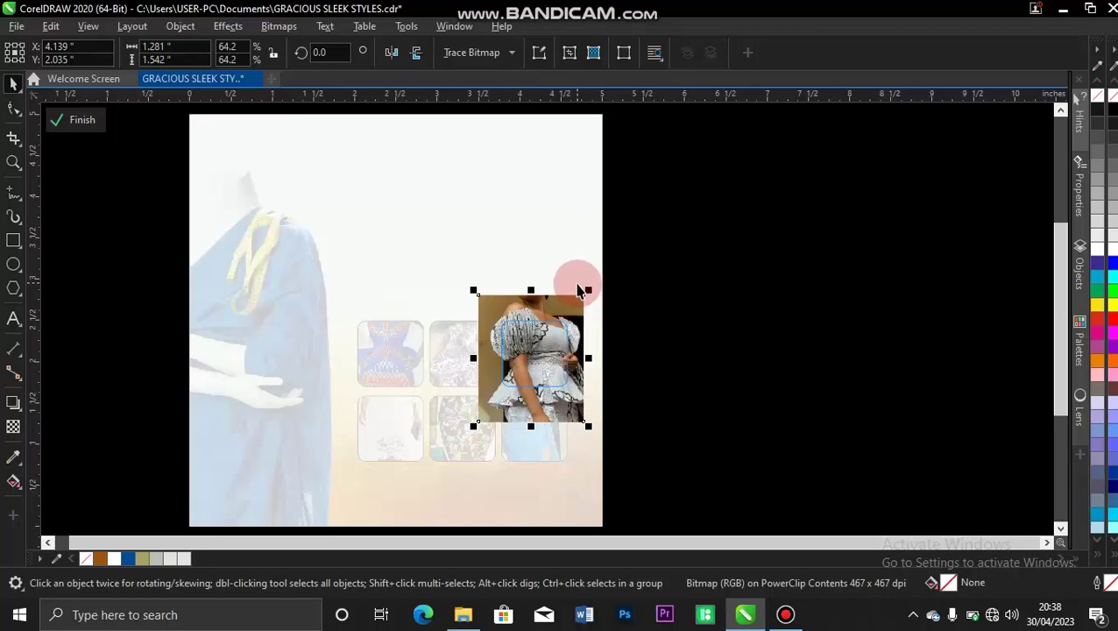
pyautogui.moveTo(586, 289); pyautogui.dragTo(579, 301)
pyautogui.moveTo(543, 351)
pyautogui.mouseDown()
pyautogui.moveTo(542, 369)
pyautogui.moveTo(545, 359)
pyautogui.mouseUp()
pyautogui.press('Up')
pyautogui.press('Up')
pyautogui.press('Up')
pyautogui.press('Up')
pyautogui.press('Up')
pyautogui.press('Up')
pyautogui.press('Up')
pyautogui.press('Up')
pyautogui.press('Up')
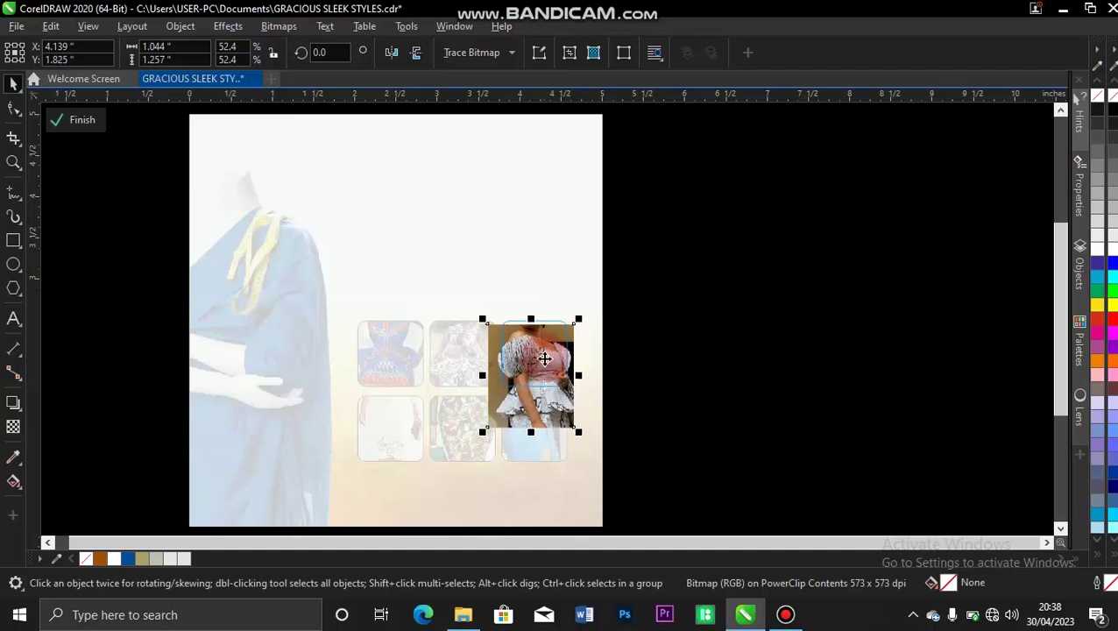
pyautogui.press('Up')
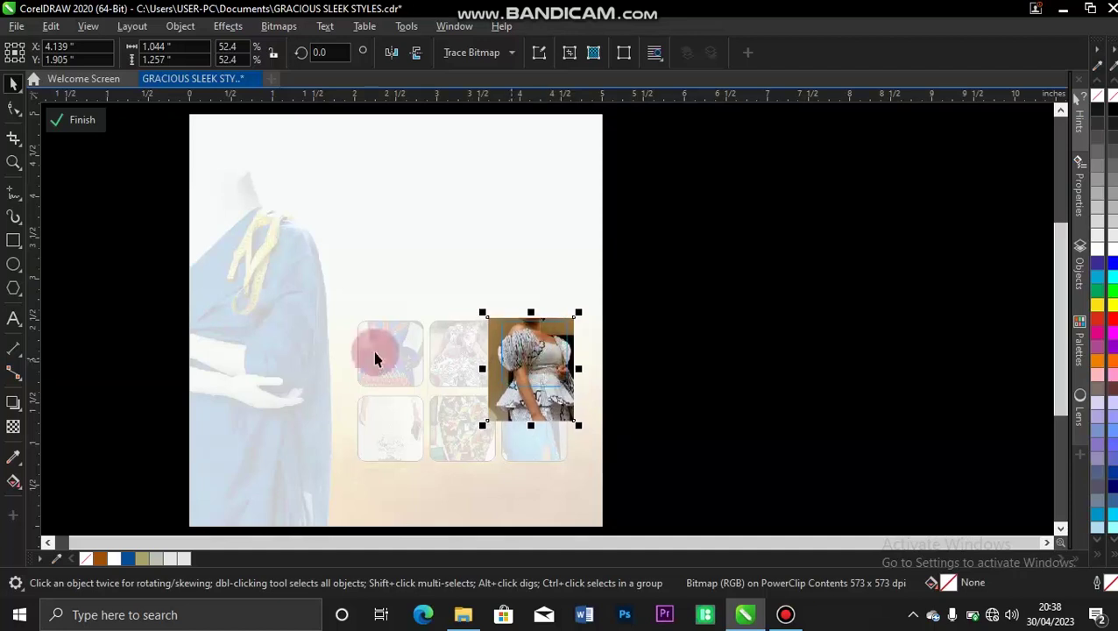
pyautogui.click(97, 128)
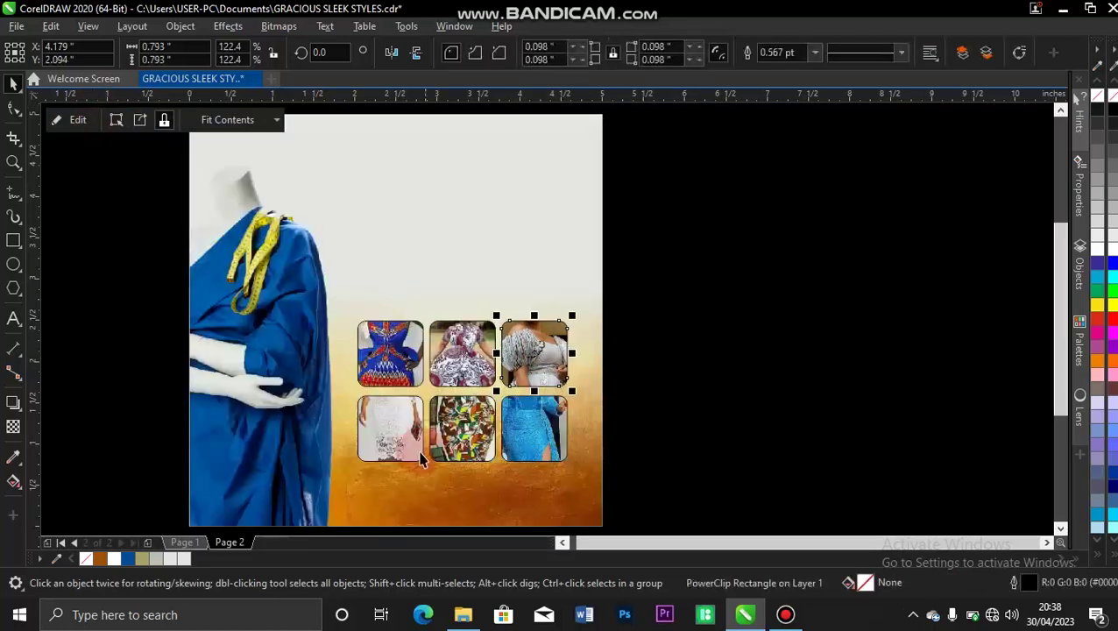
# - Edit the lower-left frame's contents, scaling the white lace dress photo to about 1.06 by 1.41 inch and moving the dress into the frame
pyautogui.doubleClick(399, 429)
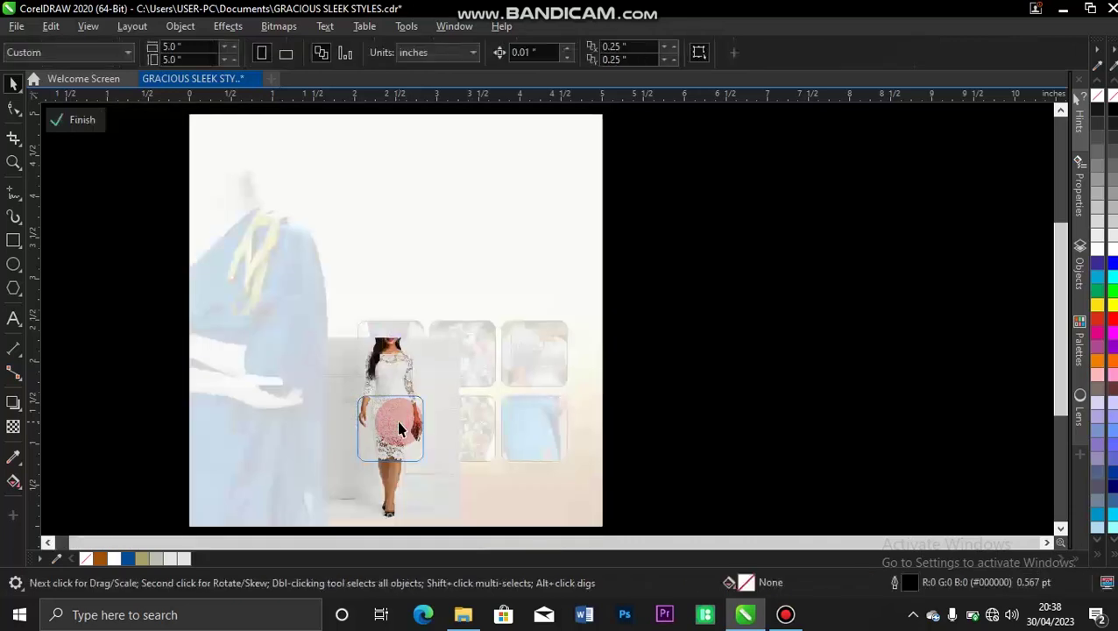
pyautogui.click(425, 369)
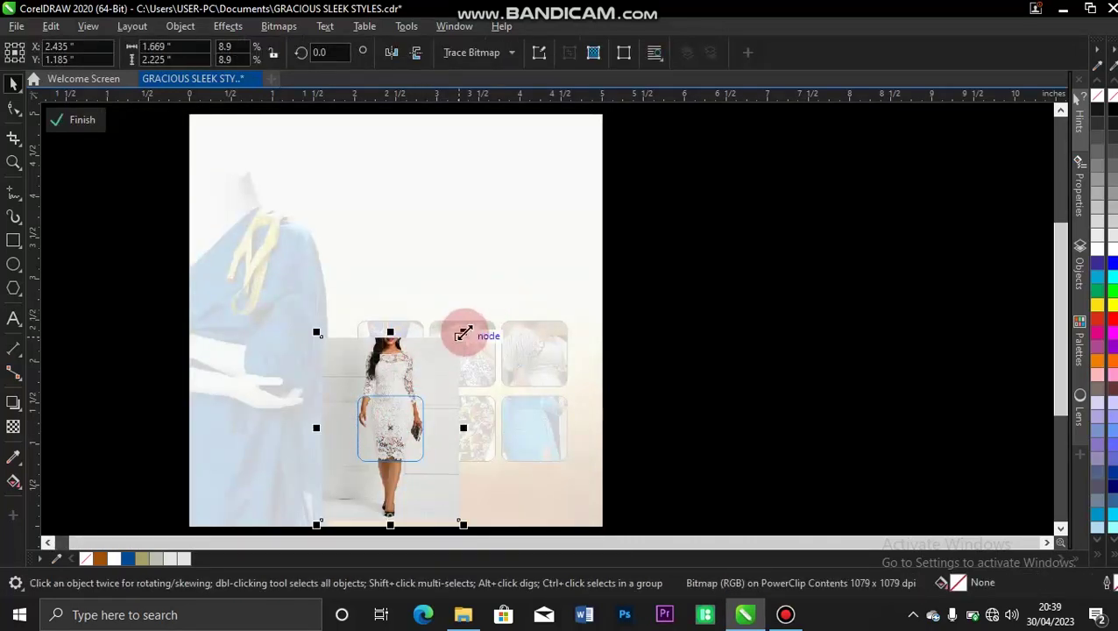
pyautogui.moveTo(463, 334); pyautogui.dragTo(446, 358)
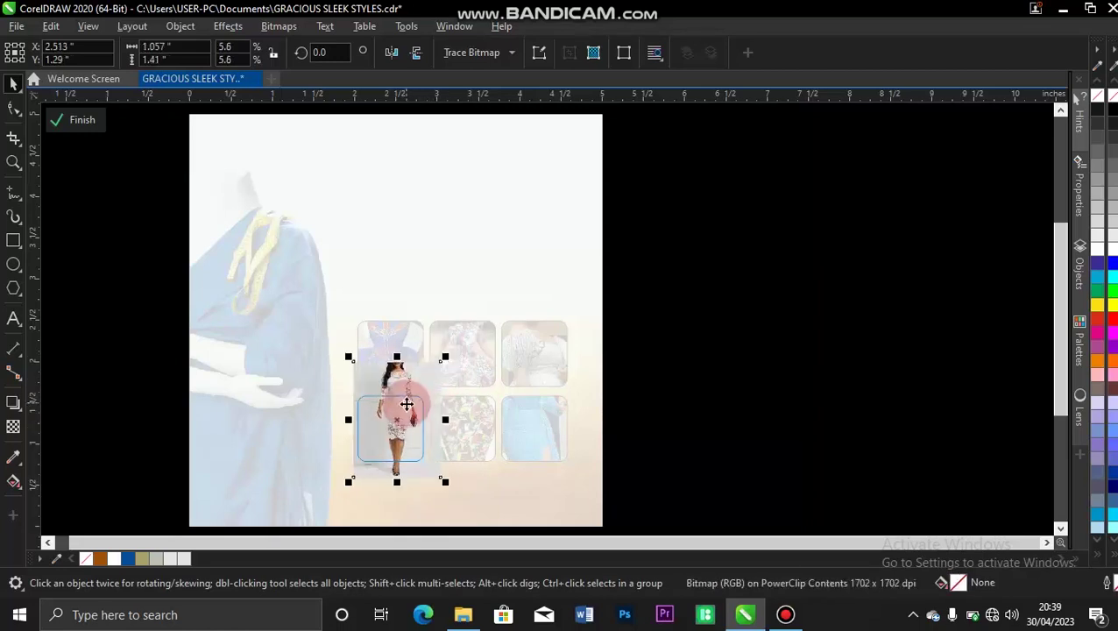
pyautogui.moveTo(406, 405); pyautogui.dragTo(400, 431)
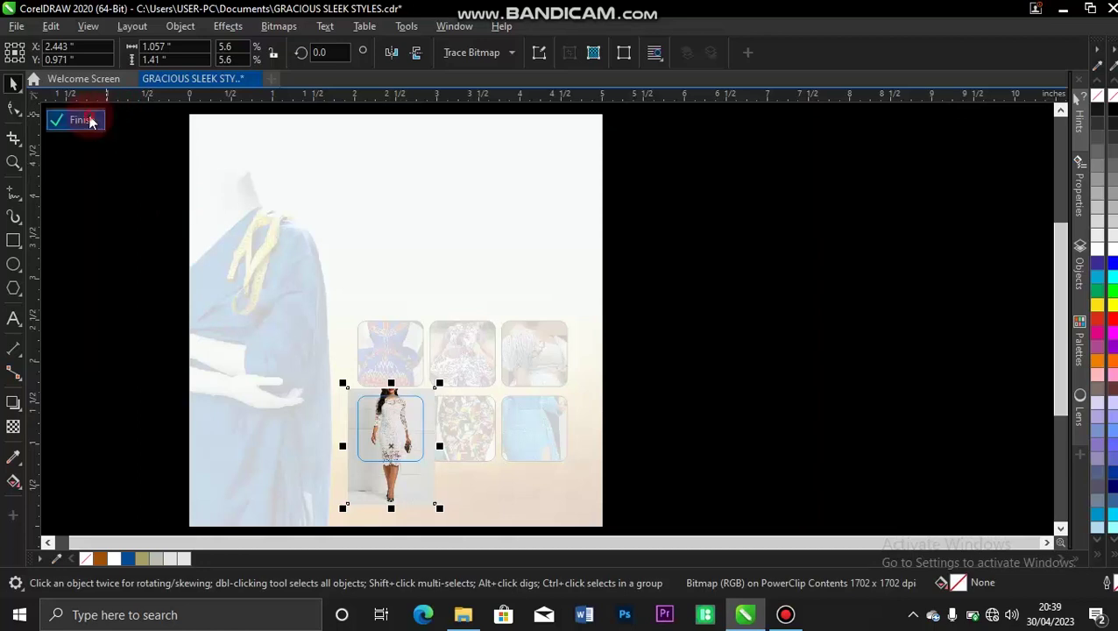
pyautogui.click(85, 120)
# - Edit the lower-middle frame's contents, scaling the multicoloured dress photo to about 1.15 by 1.44 inch and moving the dress into the frame
pyautogui.doubleClick(460, 443)
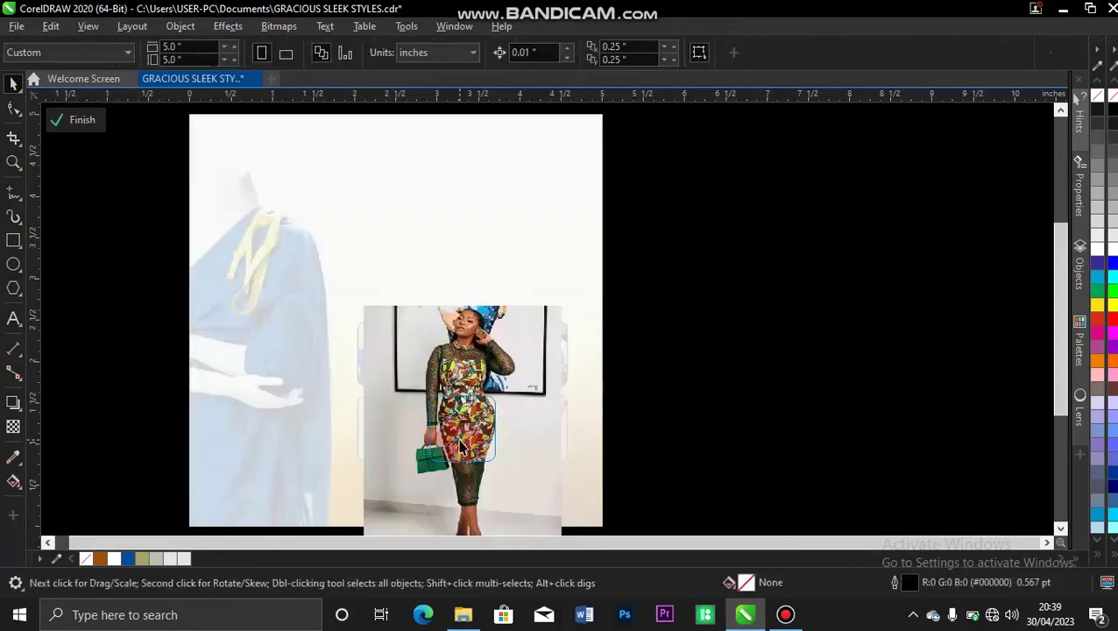
pyautogui.click(541, 354)
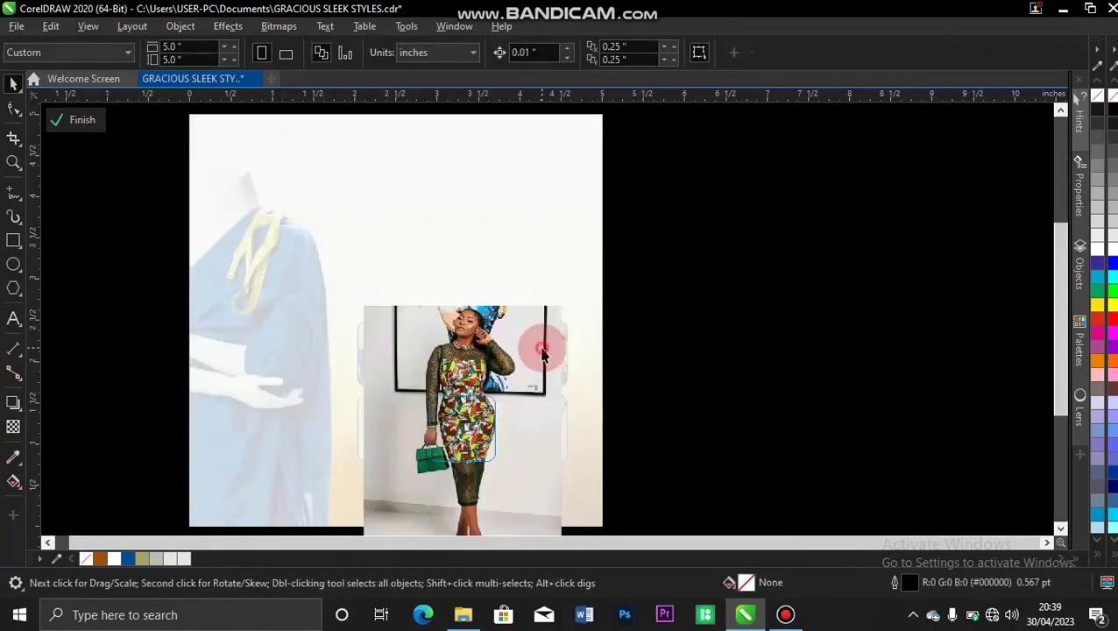
pyautogui.moveTo(567, 301); pyautogui.dragTo(515, 365)
pyautogui.moveTo(474, 412); pyautogui.dragTo(473, 426)
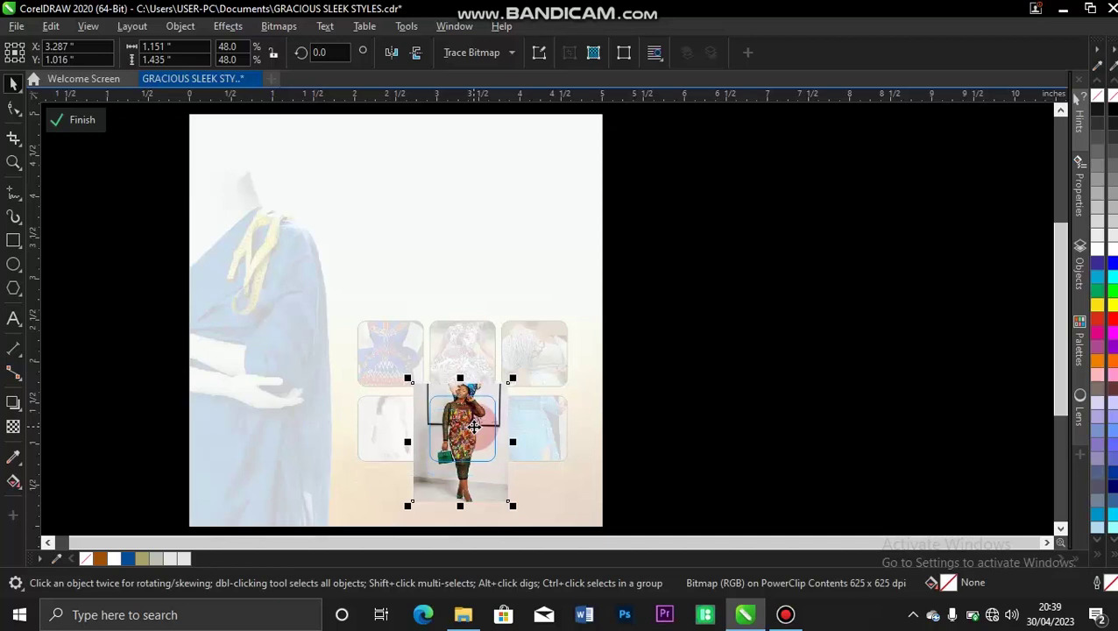
pyautogui.click(81, 122)
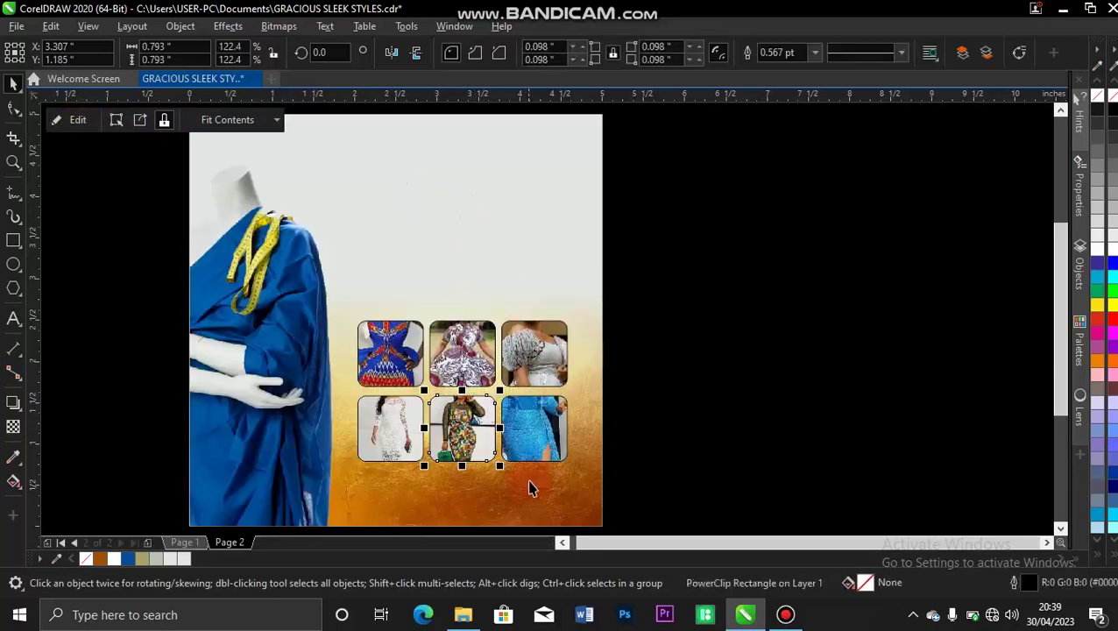
# - Edit the lower-right frame's contents, scaling the blue slit-dress photo to about 1.18 by 1.18 inch around its centre
pyautogui.doubleClick(543, 431)
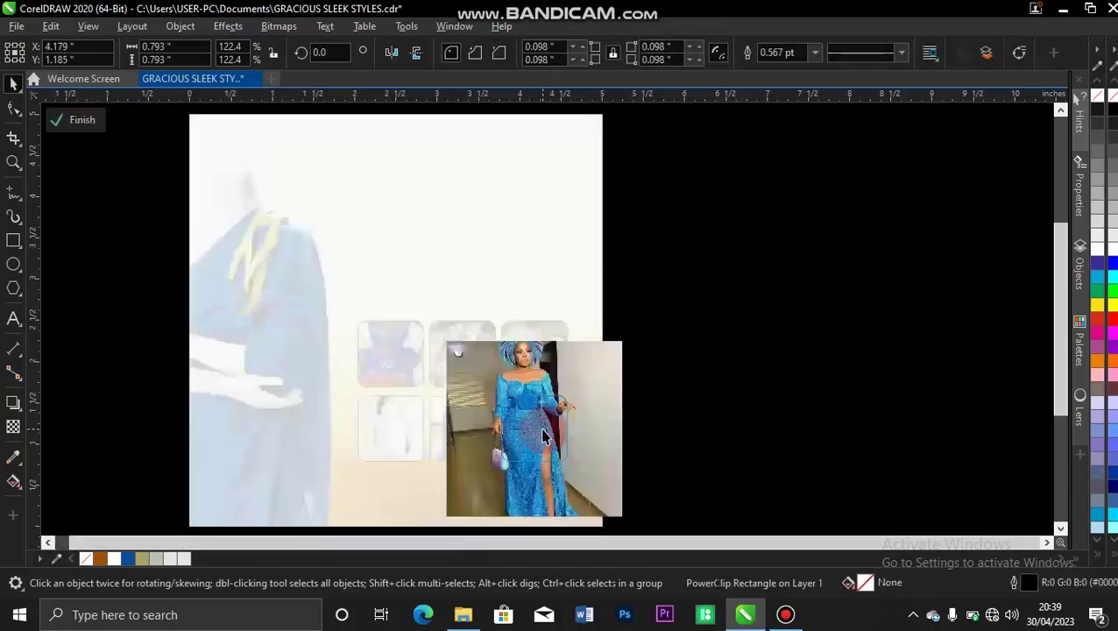
pyautogui.click(589, 386)
pyautogui.moveTo(625, 339); pyautogui.dragTo(589, 369)
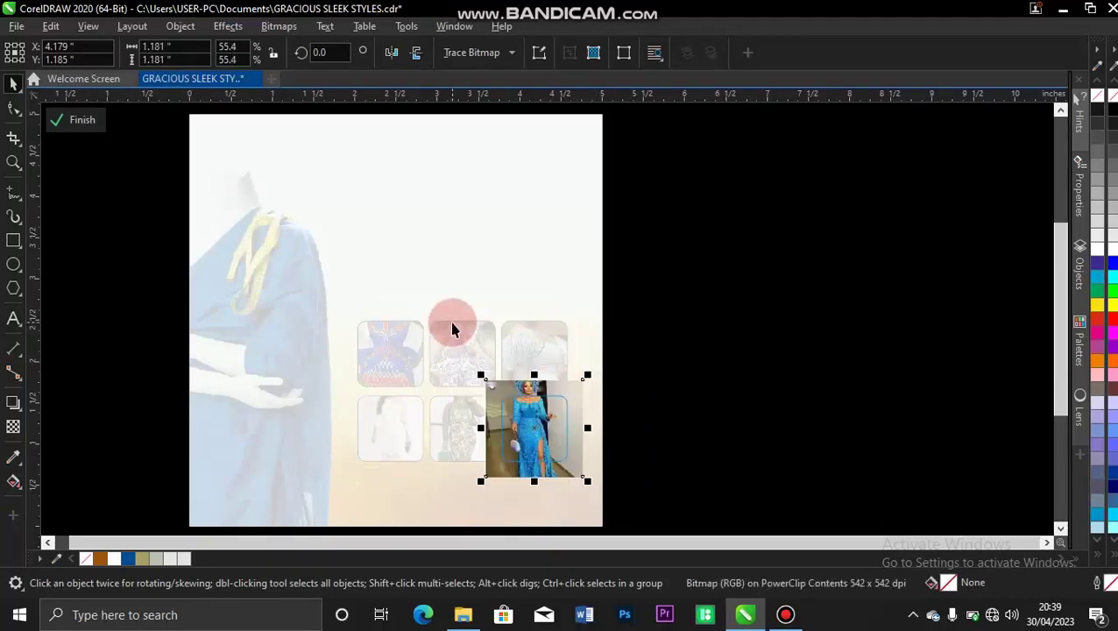
pyautogui.click(76, 121)
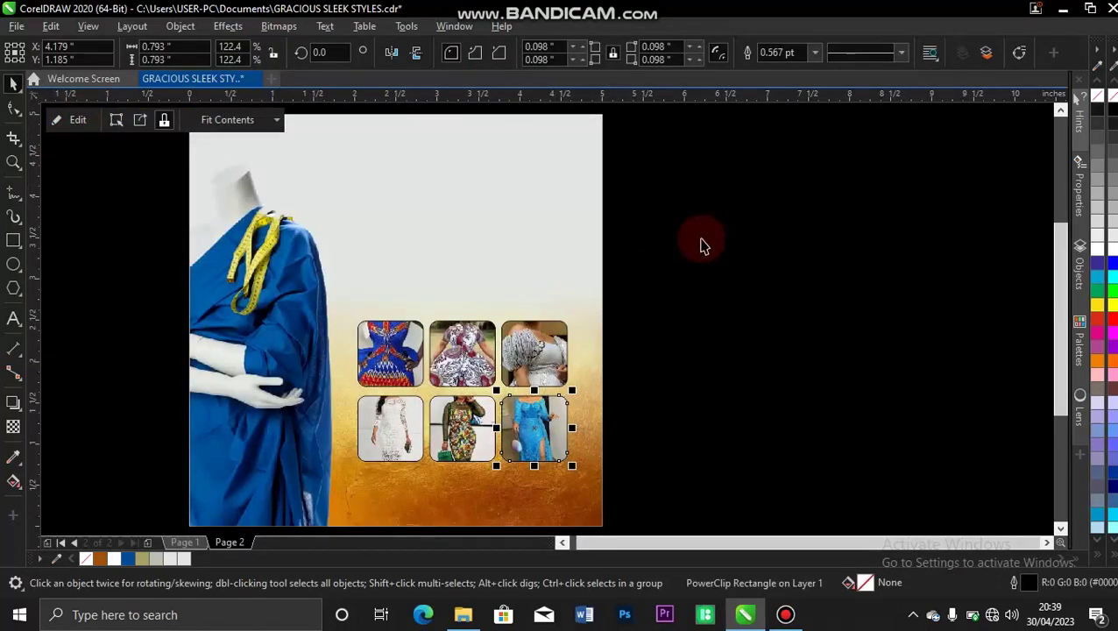
# - Select all six rounded photo frames and remove their outlines
pyautogui.click(701, 246)
pyautogui.moveTo(667, 270); pyautogui.dragTo(322, 479)
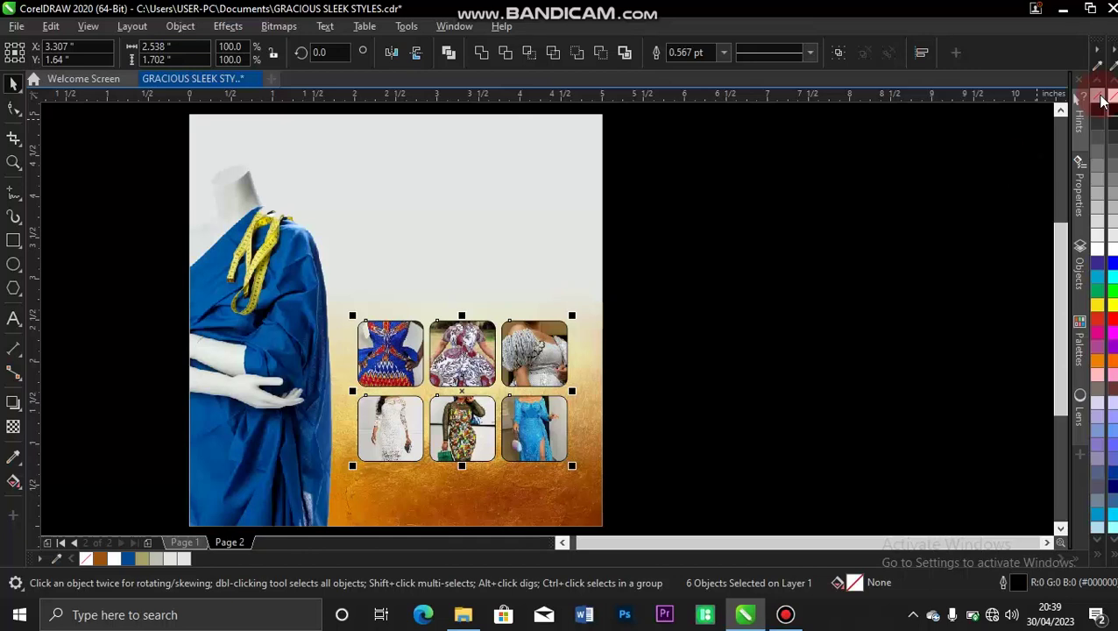
pyautogui.click(871, 287)
pyautogui.moveTo(669, 296); pyautogui.dragTo(330, 485)
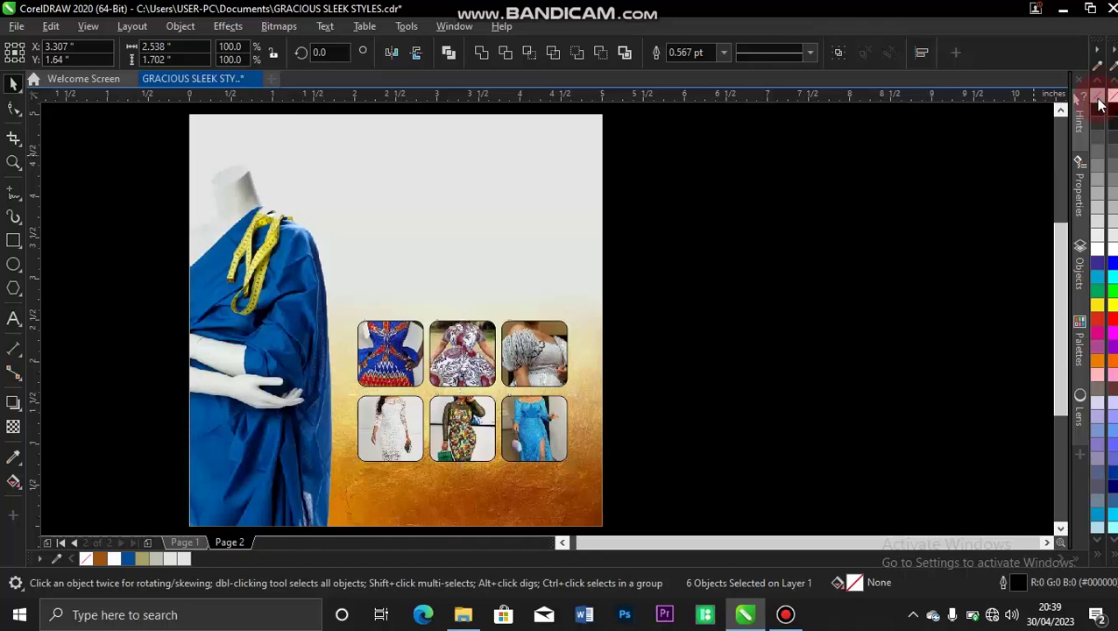
pyautogui.click(782, 401)
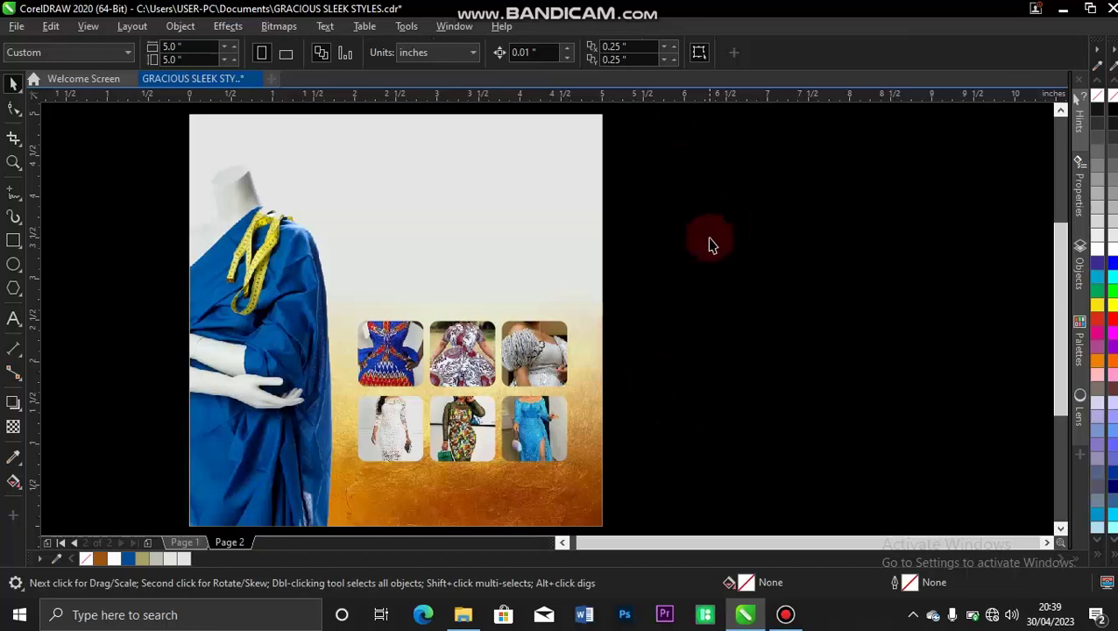
# - Enlarge the six photo frames together to about 2.66 by 1.78 inches, keeping their upper-left corner in place
pyautogui.moveTo(676, 296); pyautogui.dragTo(342, 492)
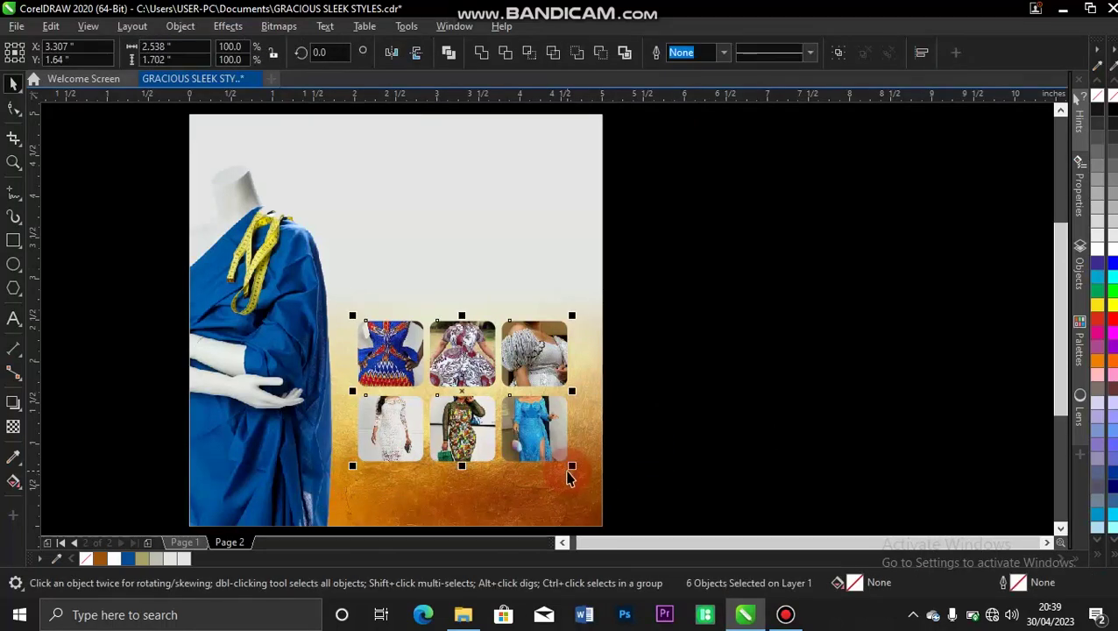
pyautogui.moveTo(570, 467); pyautogui.dragTo(581, 474)
pyautogui.click(709, 233)
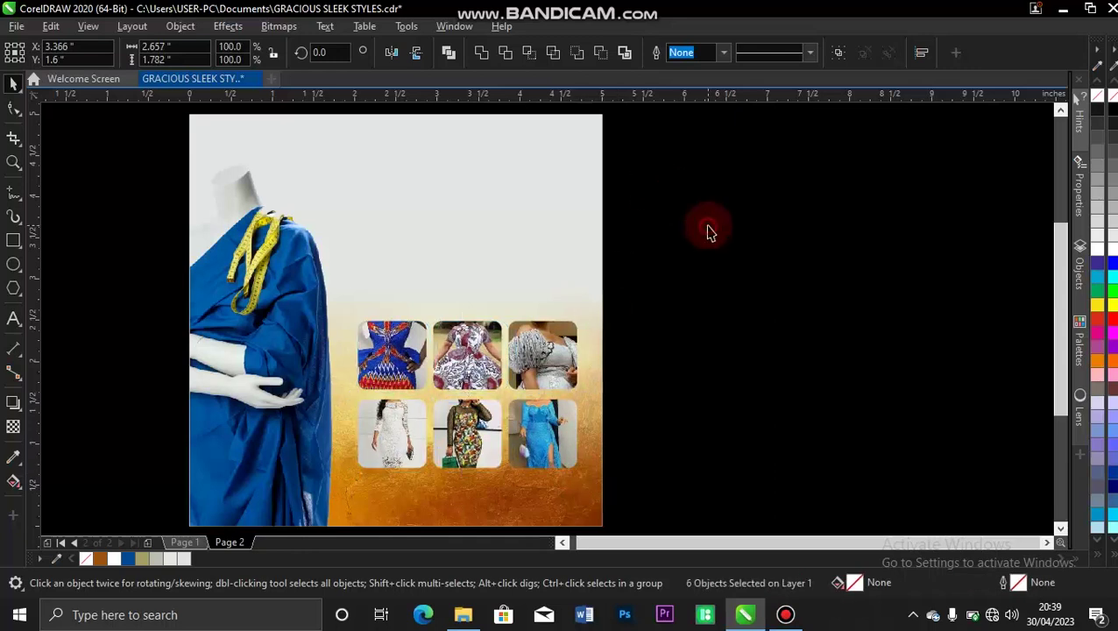
# - Draw a rectangle about 2.64 by 1.54 inches in the empty area directly above the six photo frames
pyautogui.click(13, 243)
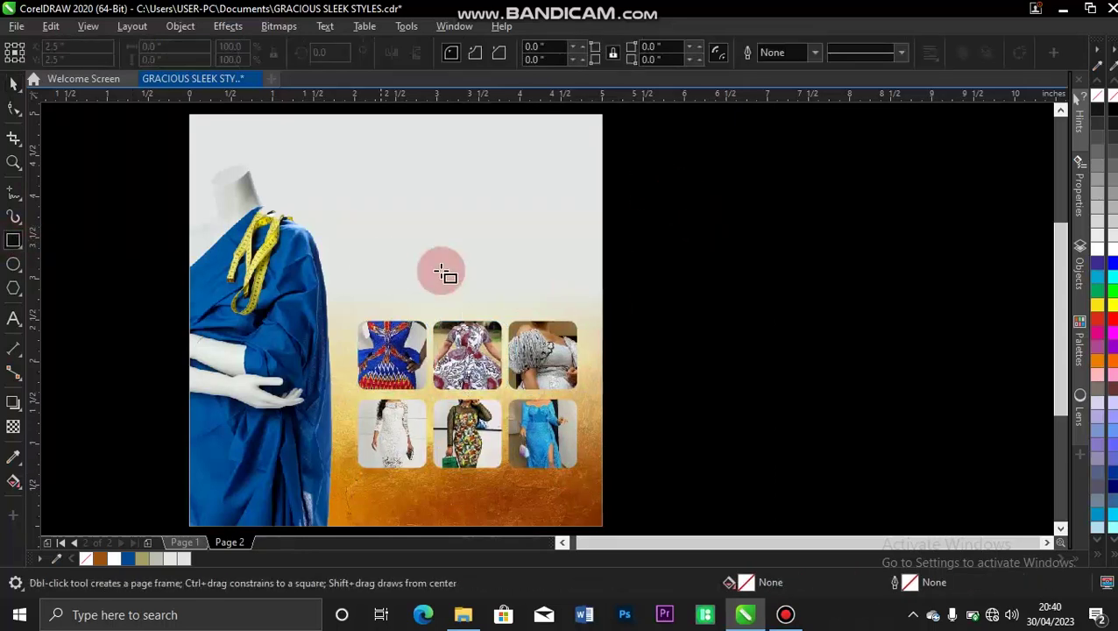
pyautogui.moveTo(357, 186); pyautogui.dragTo(578, 315)
pyautogui.press('space')
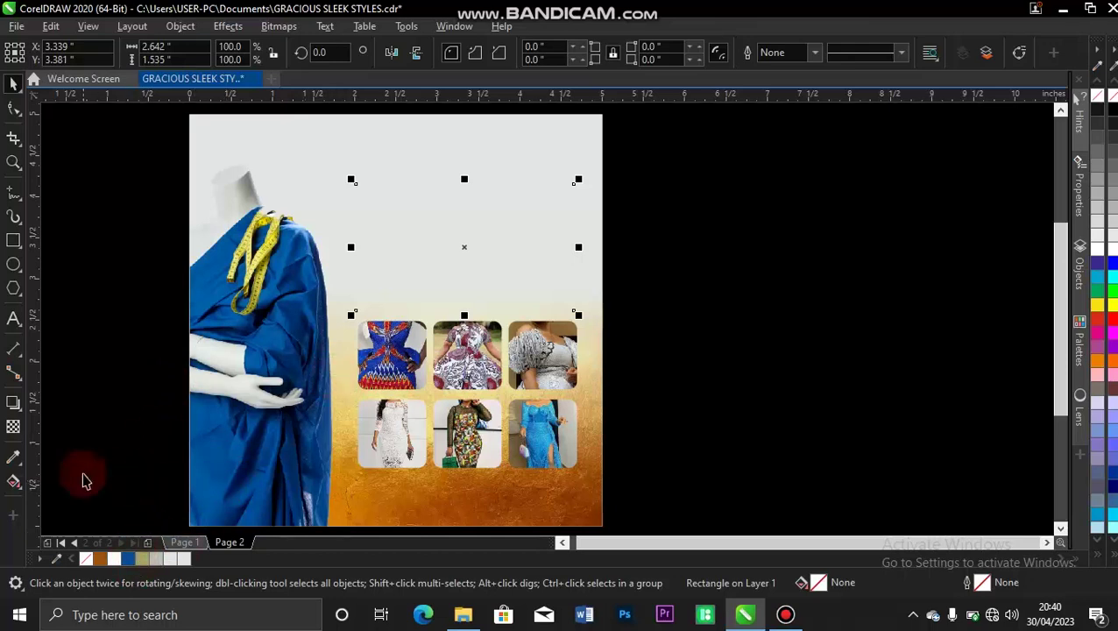
# - Fill the new rectangle with the blue #00438A sampled from the mannequin's dress
pyautogui.click(12, 462)
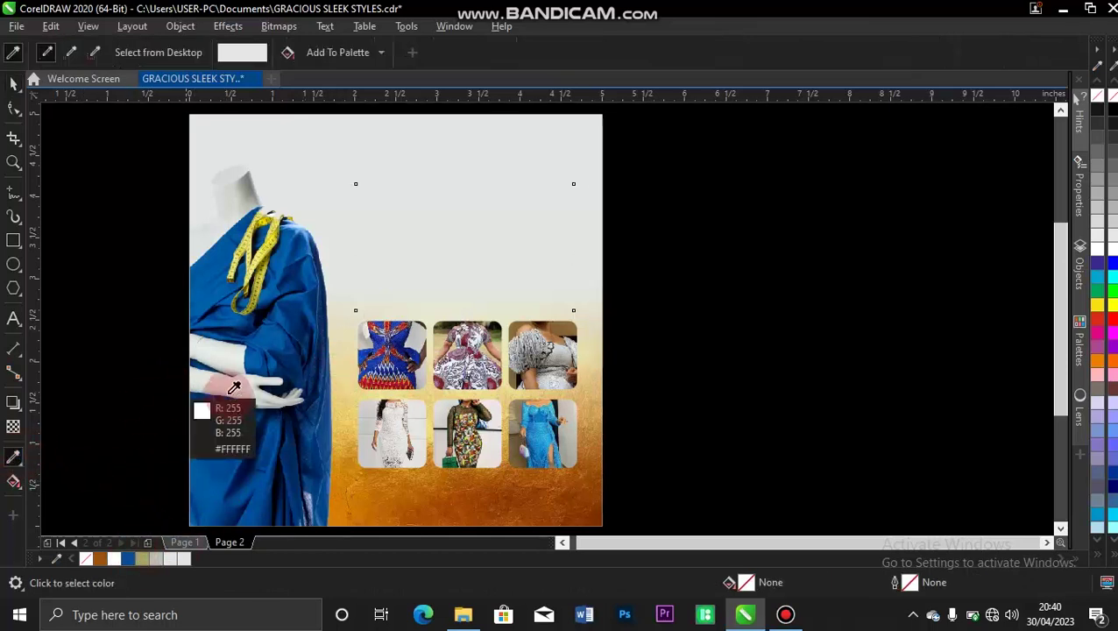
pyautogui.click(237, 455)
pyautogui.click(499, 230)
pyautogui.press('space')
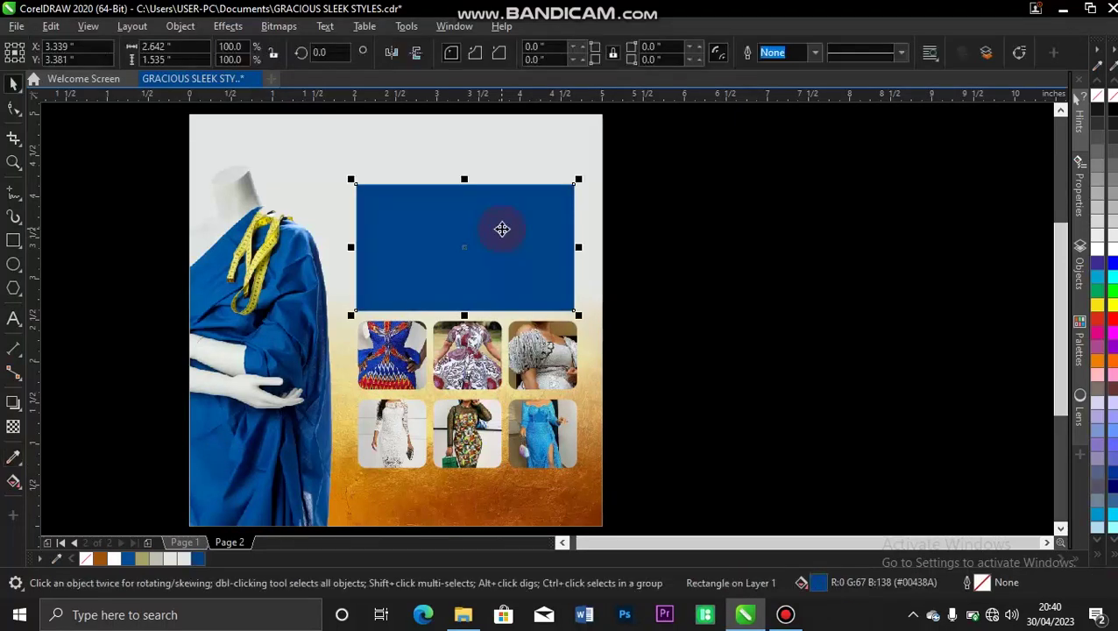
# - Round all four corners of the blue rectangle to a radius of about 0.159 inch with the Shape tool
pyautogui.click(14, 107)
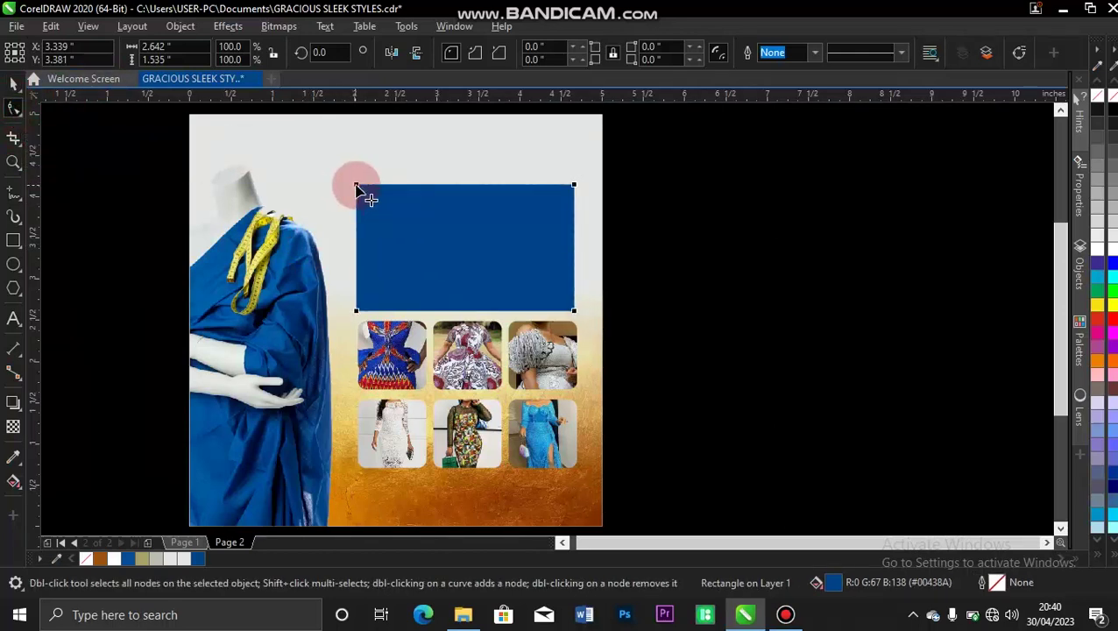
pyautogui.moveTo(358, 188); pyautogui.dragTo(368, 193)
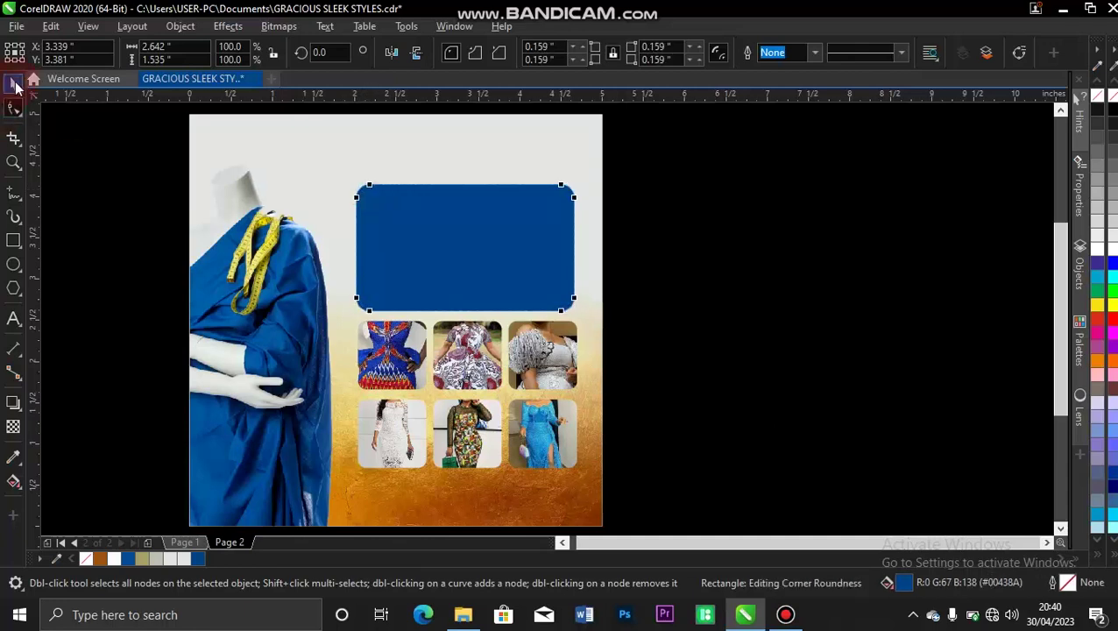
pyautogui.click(15, 85)
pyautogui.click(756, 180)
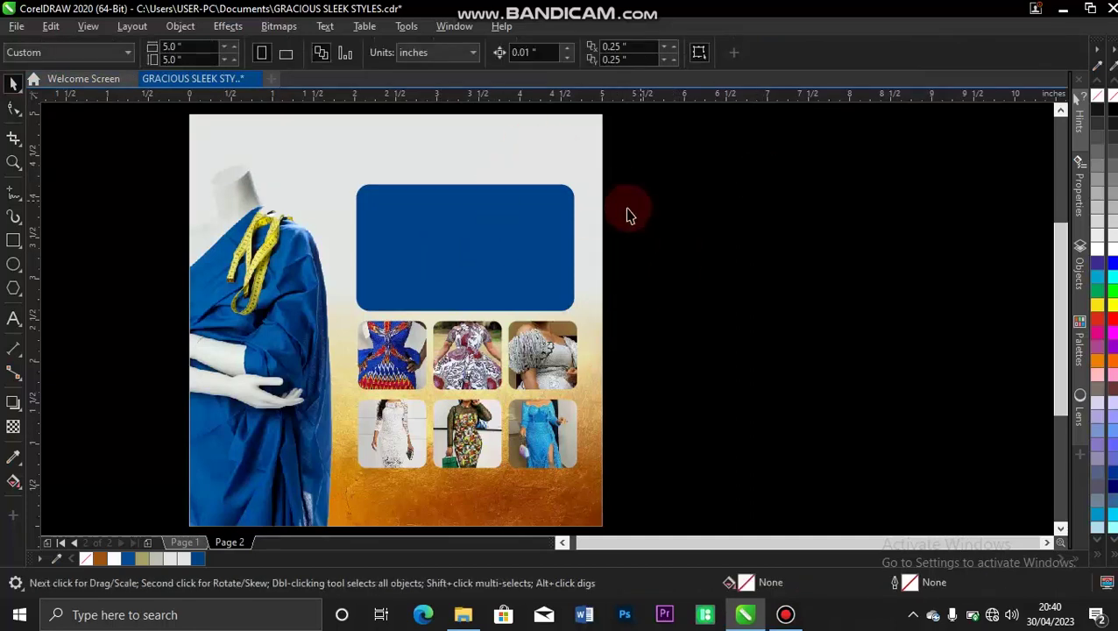
# - Create a narrowed copy of the blue rectangle, about 0.33 inch wide and full height, along its left edge
pyautogui.click(447, 250)
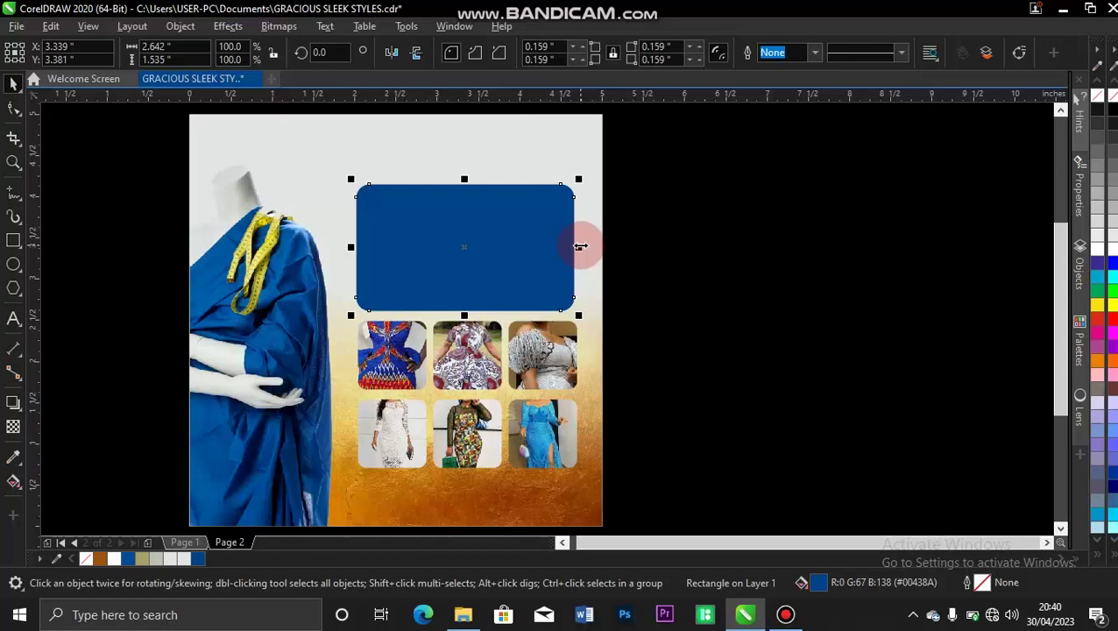
pyautogui.moveTo(581, 246); pyautogui.dragTo(397, 243)
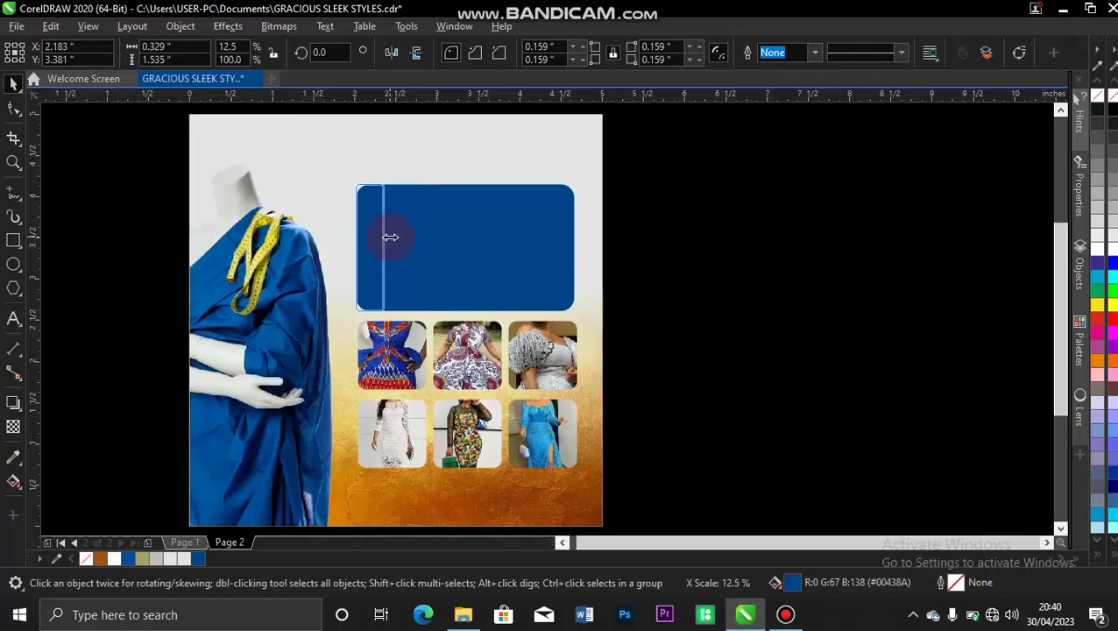
pyautogui.moveTo(391, 239); pyautogui.dragTo(388, 238)
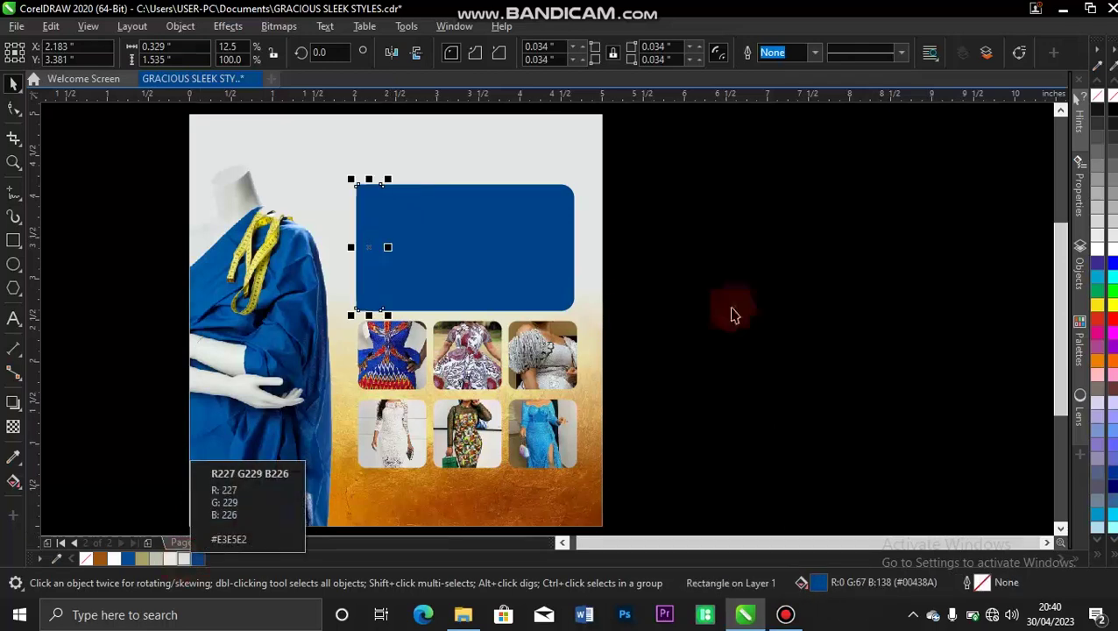
# - Fill the narrow strip on the blue panel's left edge with white and PowerClip it inside the blue rounded rectangle
pyautogui.click(1109, 253)
pyautogui.click(724, 165)
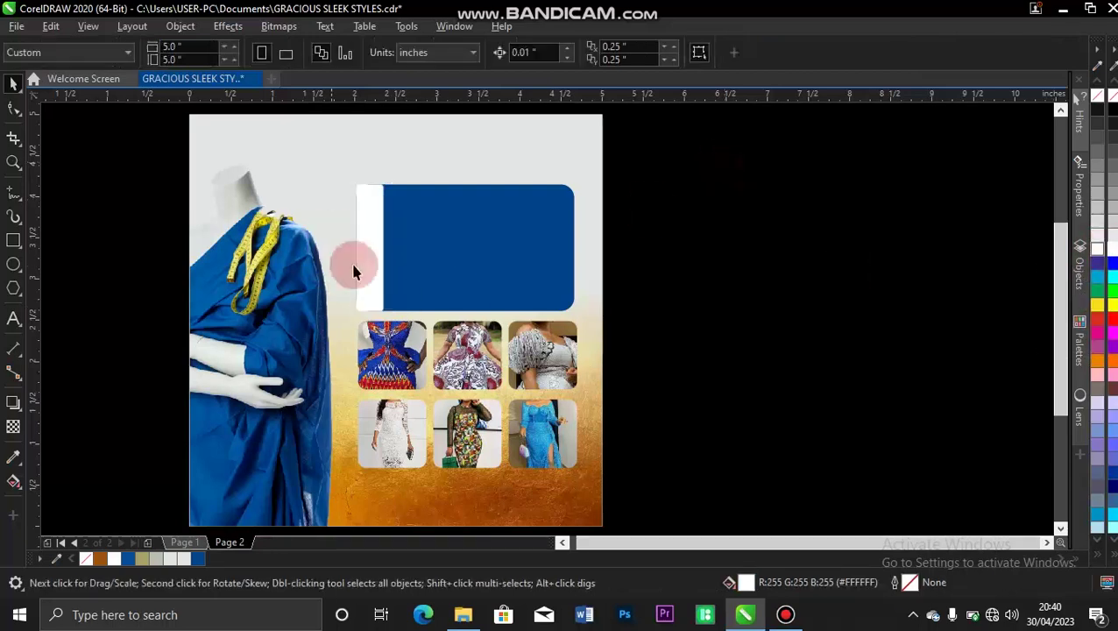
pyautogui.click(375, 275)
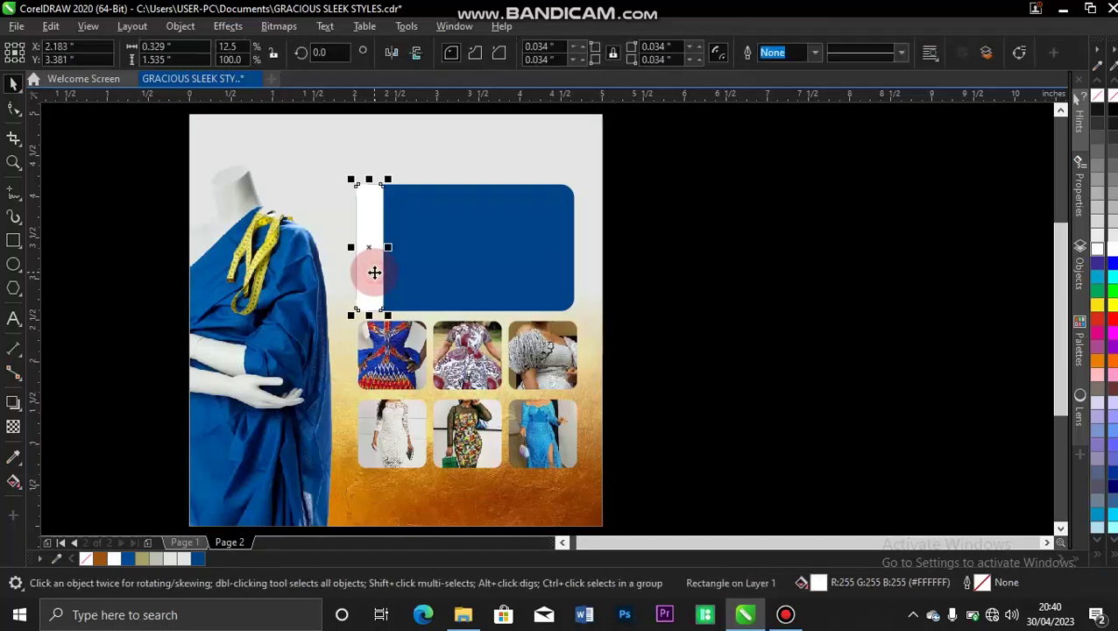
pyautogui.rightClick(374, 272)
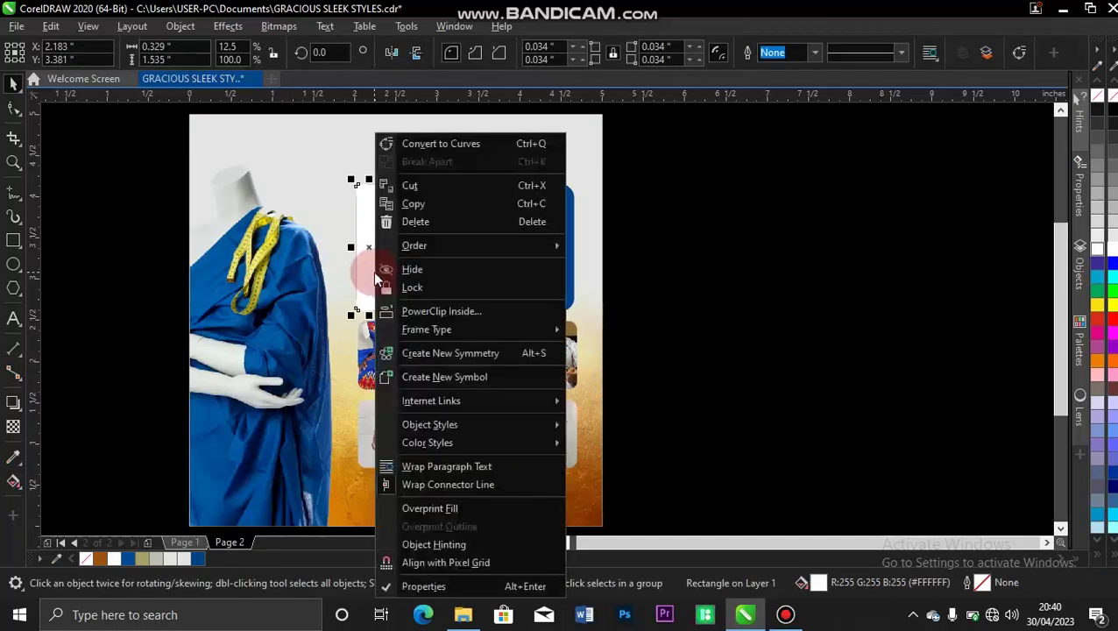
pyautogui.click(421, 309)
pyautogui.click(448, 229)
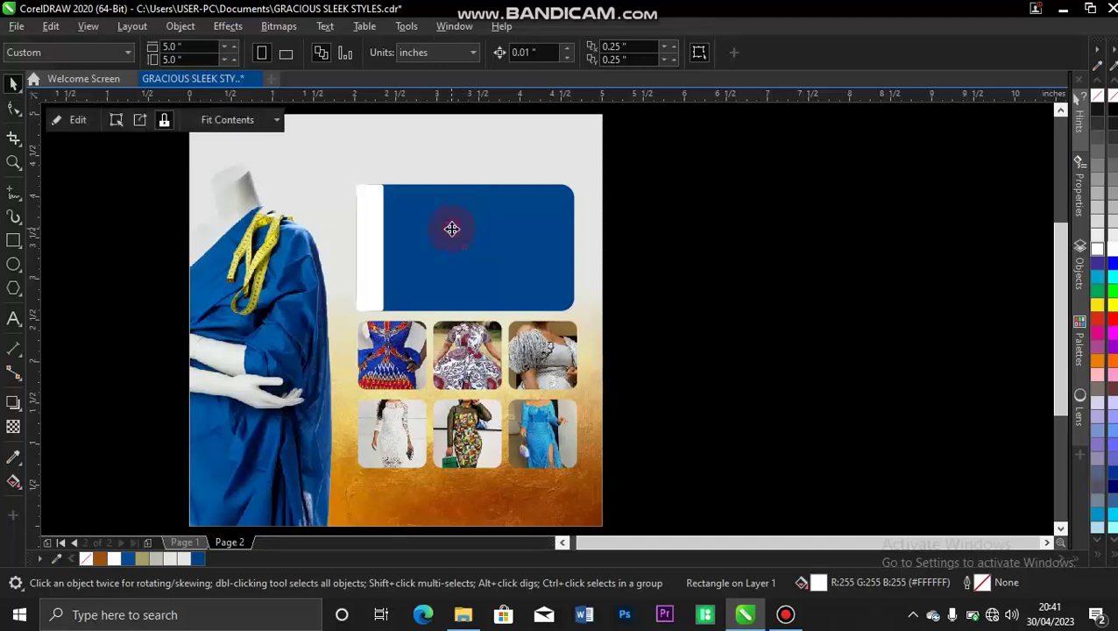
# - Open the blue panel's PowerClip contents and fill the narrow strip with the blue #00438A
pyautogui.click(131, 224)
pyautogui.click(395, 274)
pyautogui.click(76, 122)
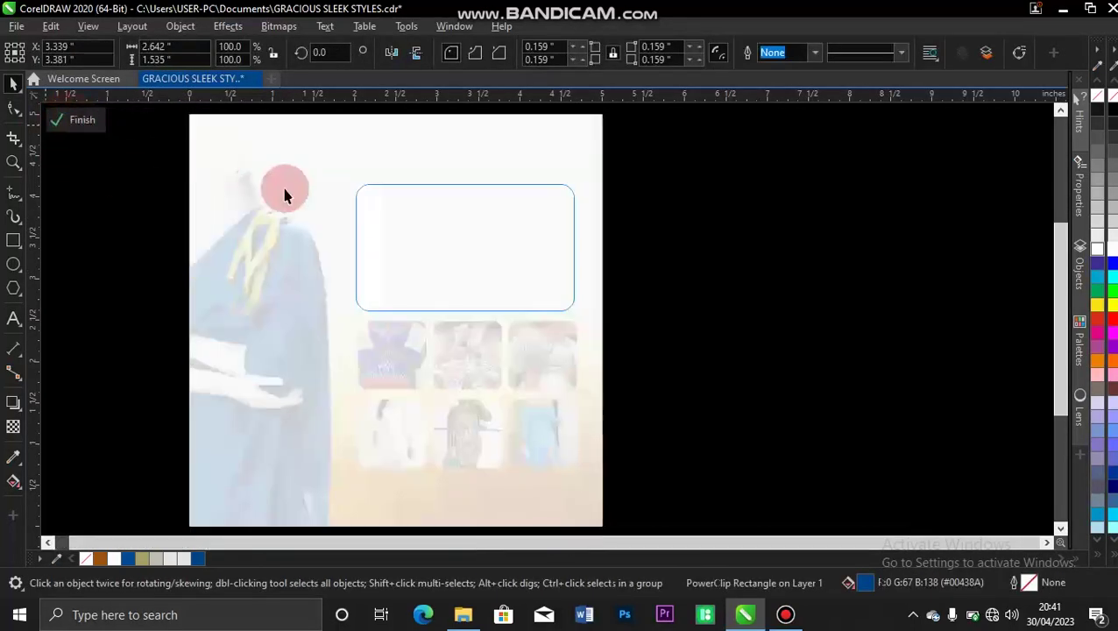
pyautogui.click(366, 244)
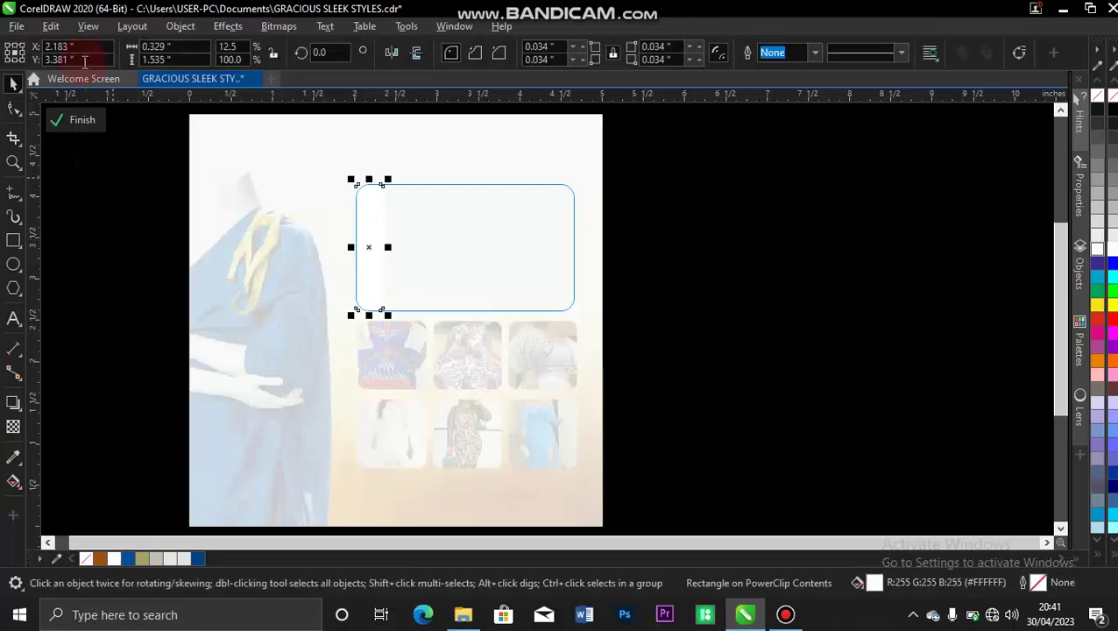
pyautogui.click(195, 558)
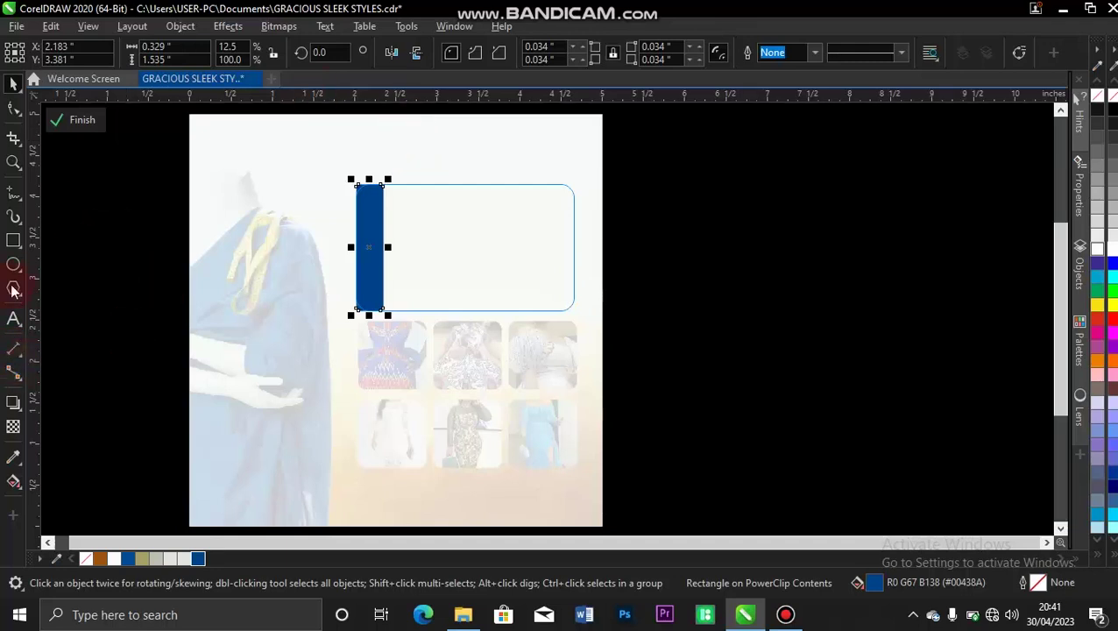
# - Try a short fountain transparency across the middle of the blue strip, and undo it
pyautogui.click(13, 426)
pyautogui.click(422, 164)
pyautogui.click(360, 255)
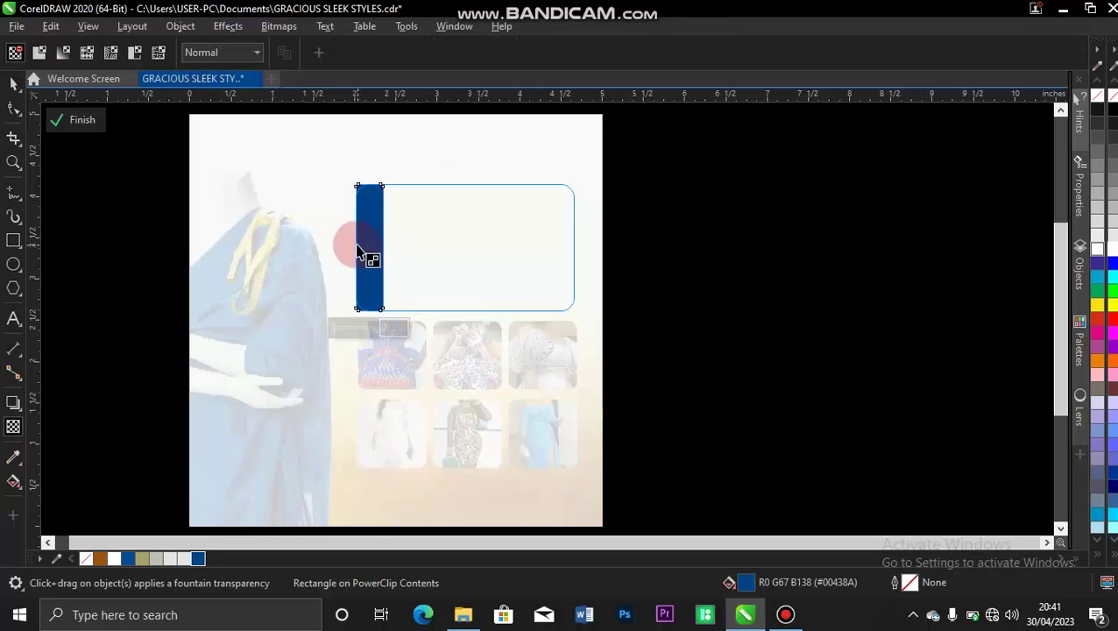
pyautogui.moveTo(356, 242); pyautogui.dragTo(369, 243)
pyautogui.moveTo(372, 249); pyautogui.dragTo(376, 242)
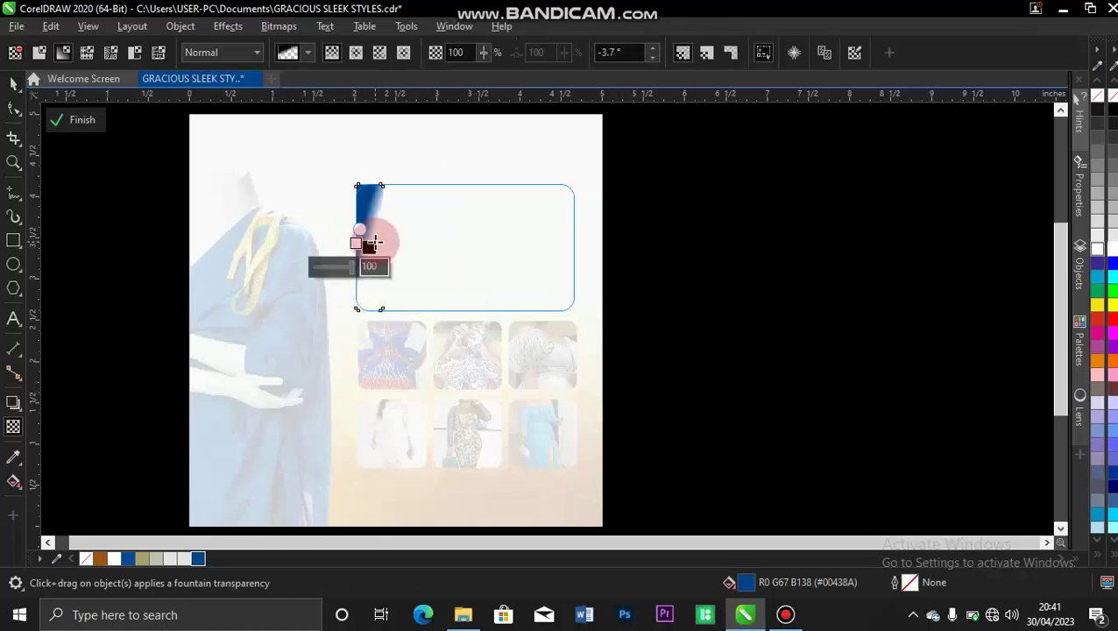
pyautogui.press('z')
pyautogui.moveTo(304, 150); pyautogui.dragTo(430, 342)
pyautogui.press('space')
pyautogui.hotkey('ctrl', 'z')
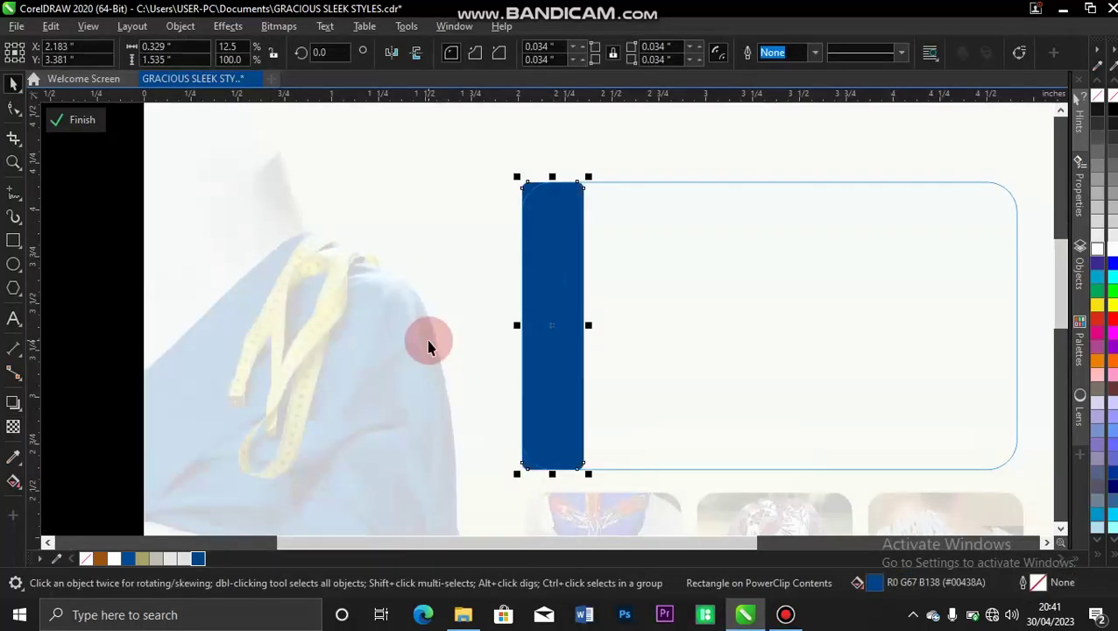
# - Apply a horizontal fountain transparency to the blue strip, starting outside its left edge and fading to 100% toward the right
pyautogui.press('z')
pyautogui.press('space')
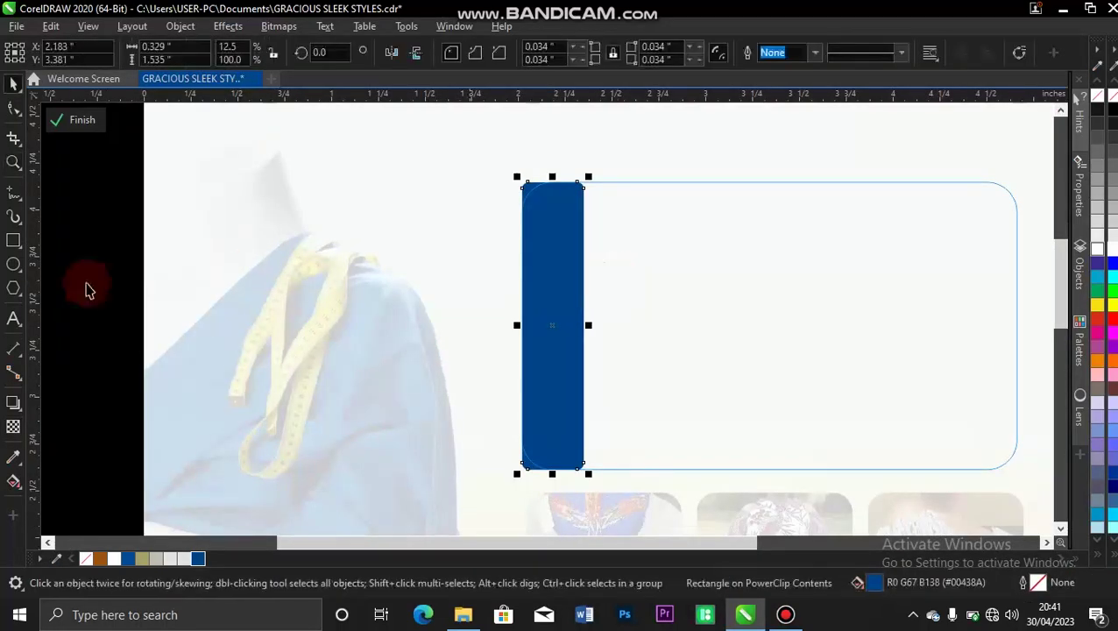
pyautogui.click(12, 430)
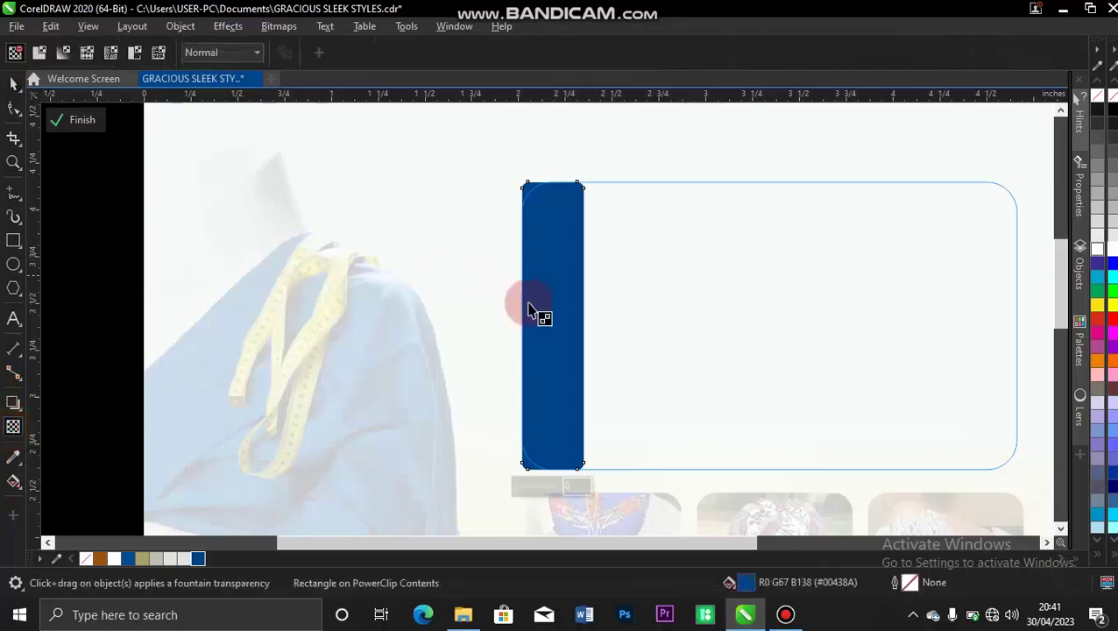
pyautogui.moveTo(490, 337); pyautogui.dragTo(561, 336)
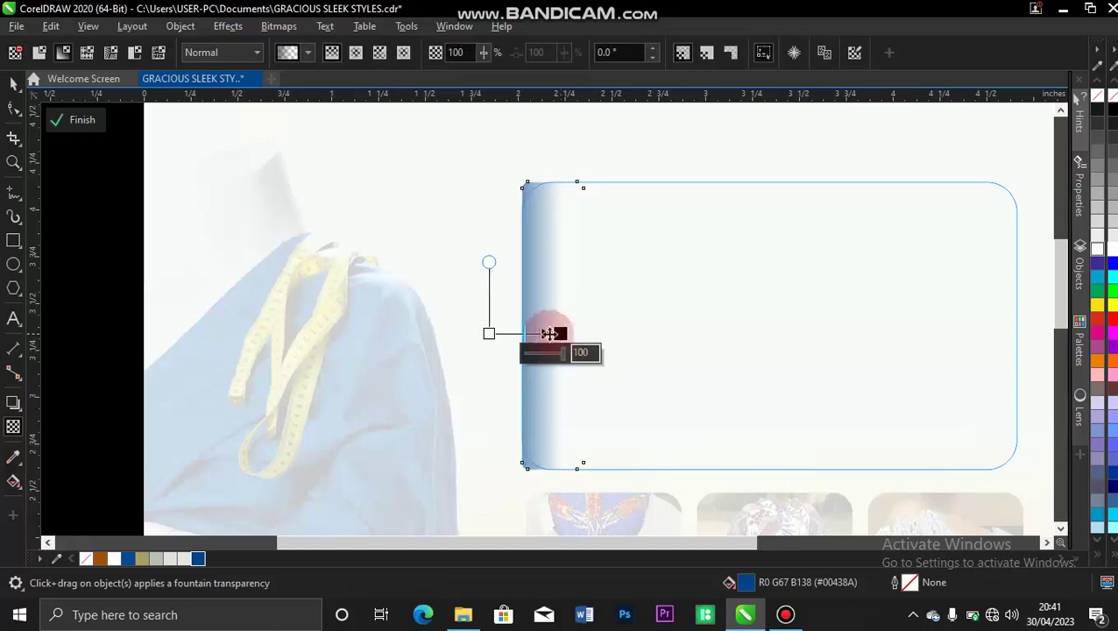
pyautogui.moveTo(489, 333); pyautogui.dragTo(475, 336)
pyautogui.click(480, 335)
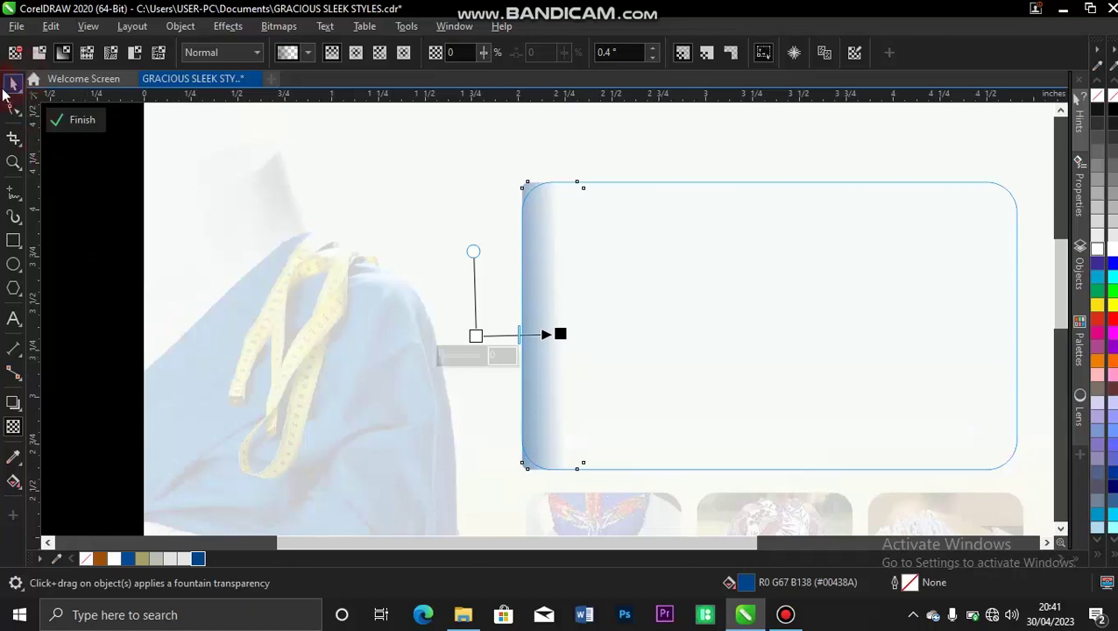
pyautogui.click(13, 85)
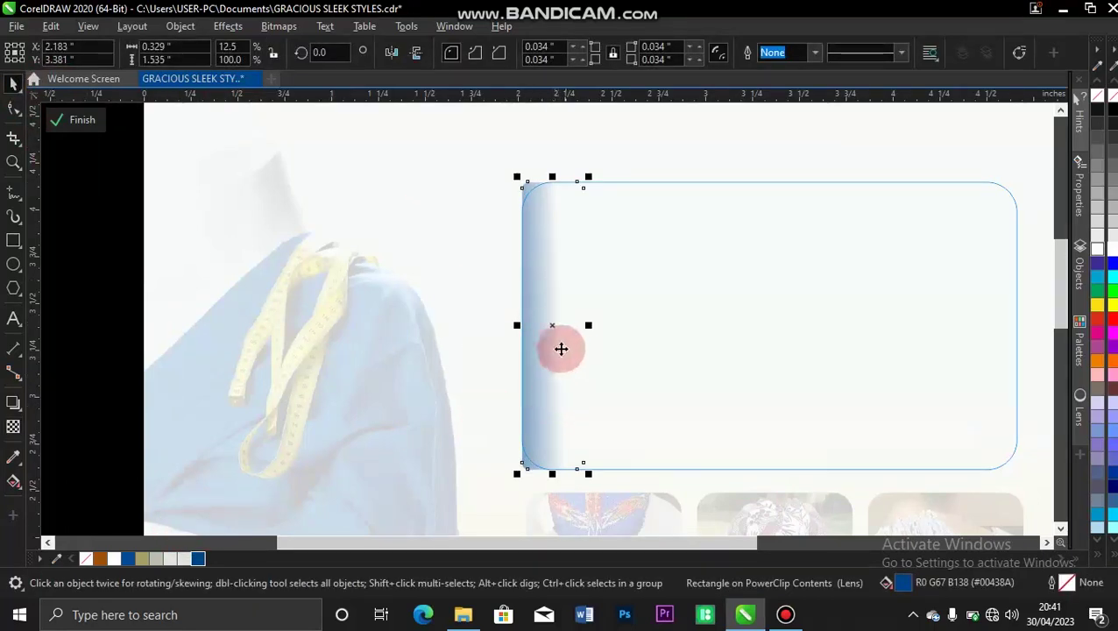
# - Duplicate the faded strip to the panel's right end, mirror it horizontally and nudge it over the right edge to about X 4.518 inches
pyautogui.moveTo(552, 325); pyautogui.dragTo(967, 272)
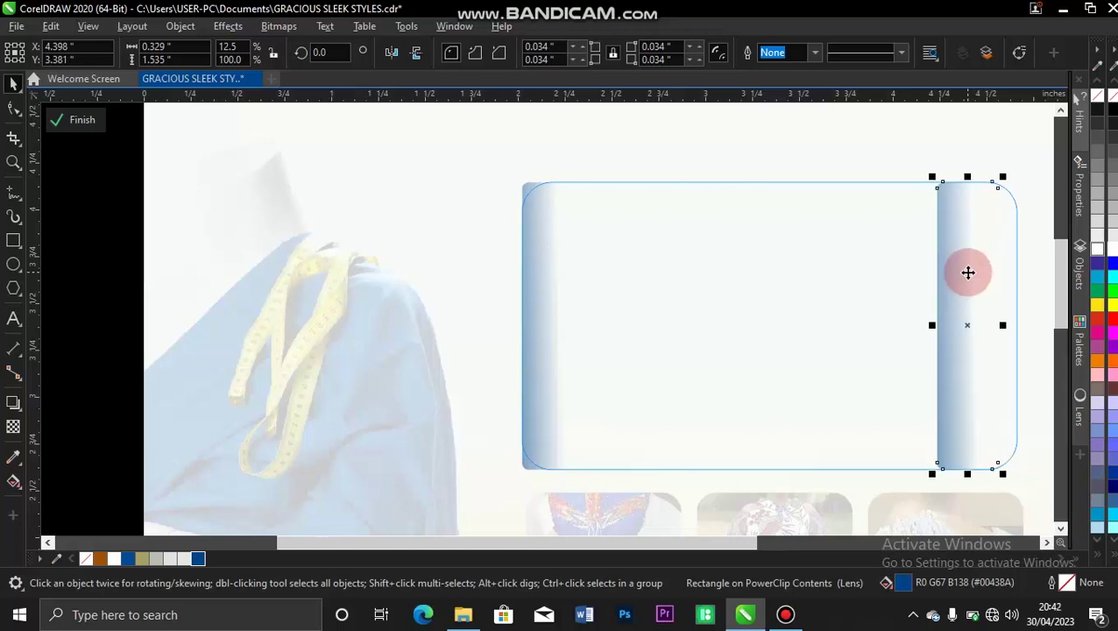
pyautogui.click(391, 55)
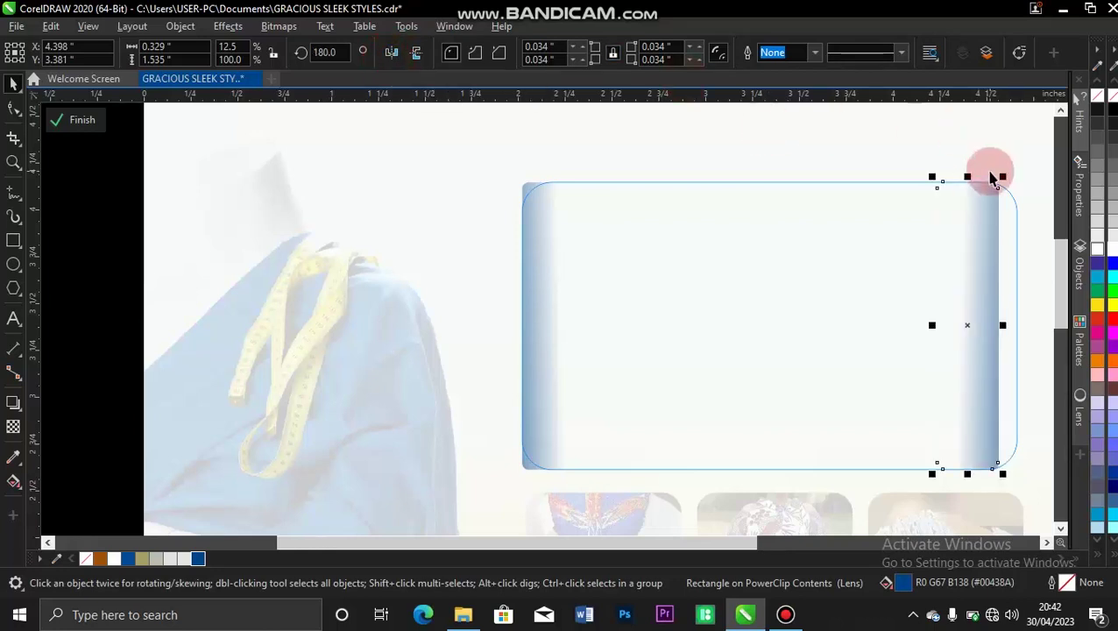
pyautogui.press('Right')
pyautogui.hotkey('ctrl', 'Right')
pyautogui.hotkey('ctrl', 'Right')
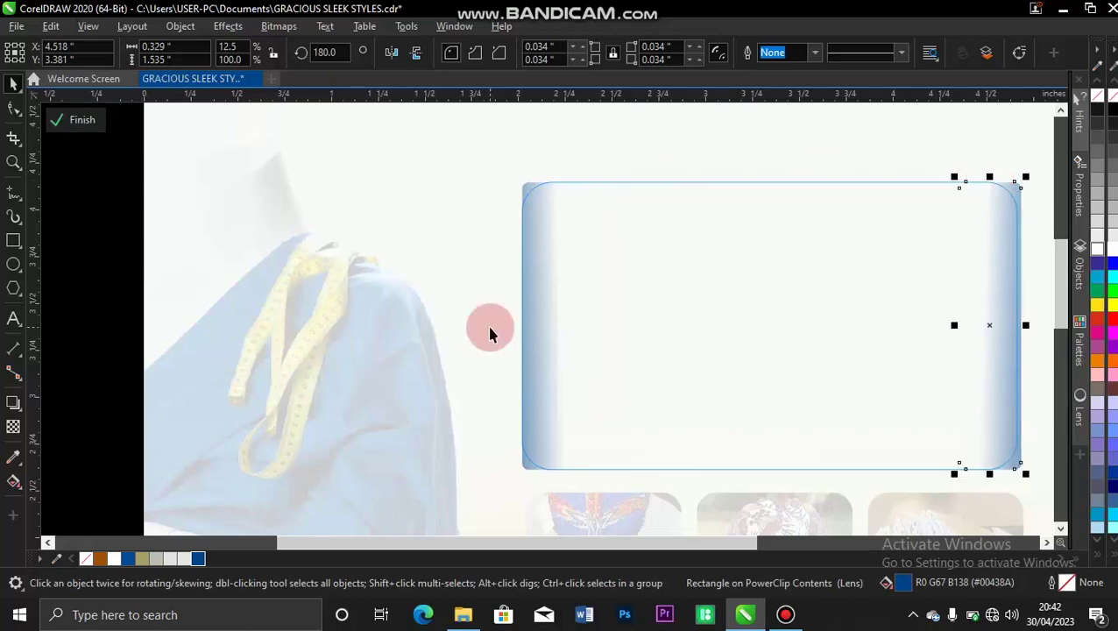
# - Recolour both faded strips with the light grey #E3E5E2 and finish editing the PowerClip
pyautogui.click(181, 559)
pyautogui.click(526, 280)
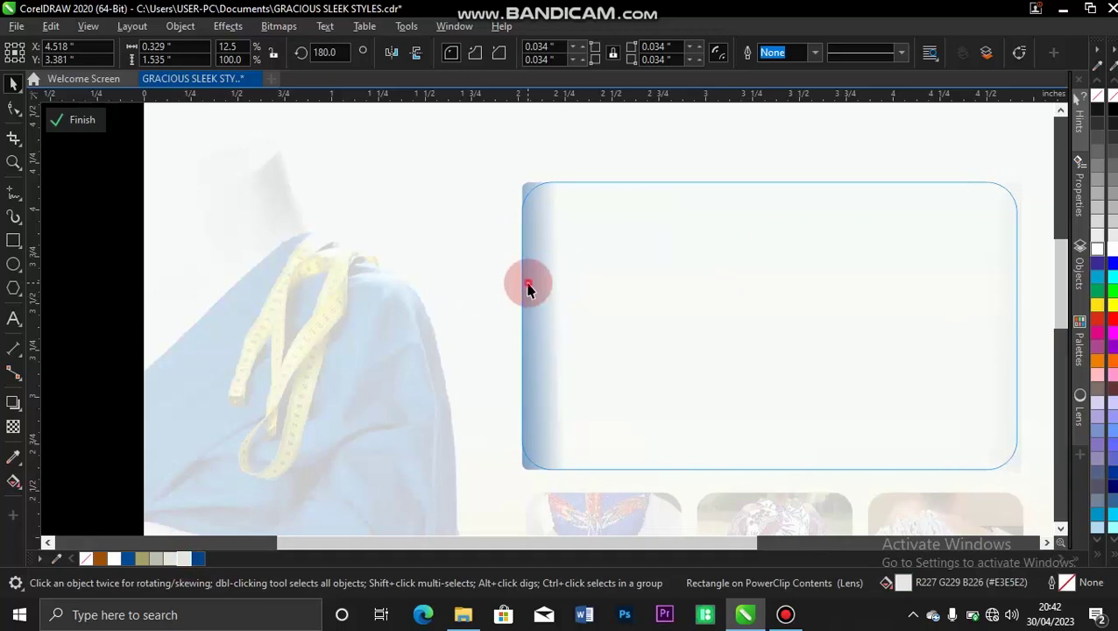
pyautogui.click(194, 560)
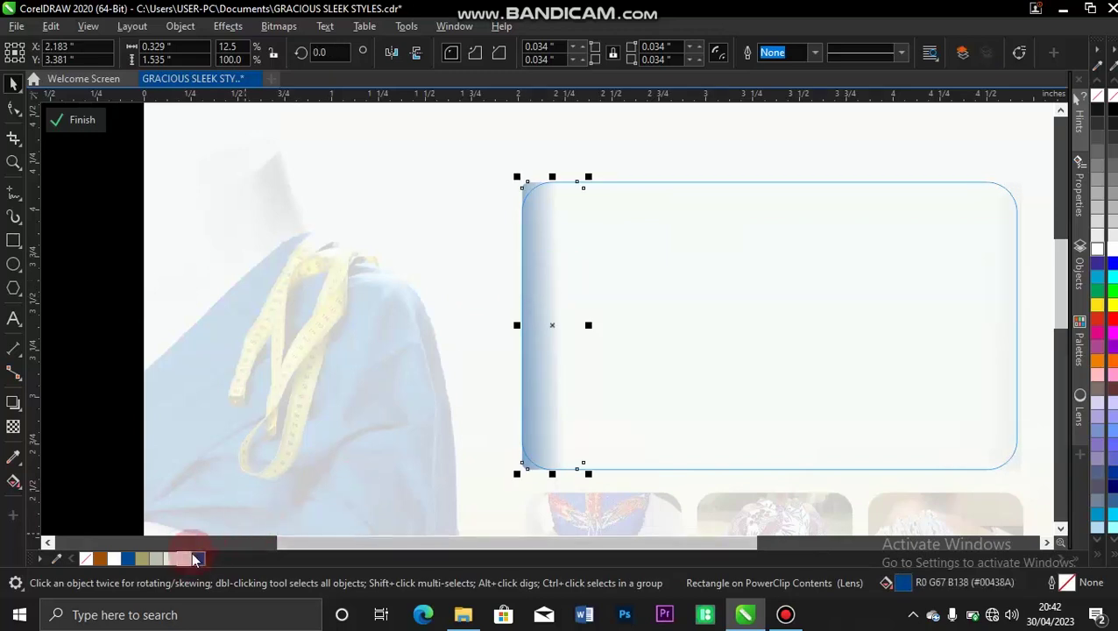
pyautogui.click(74, 123)
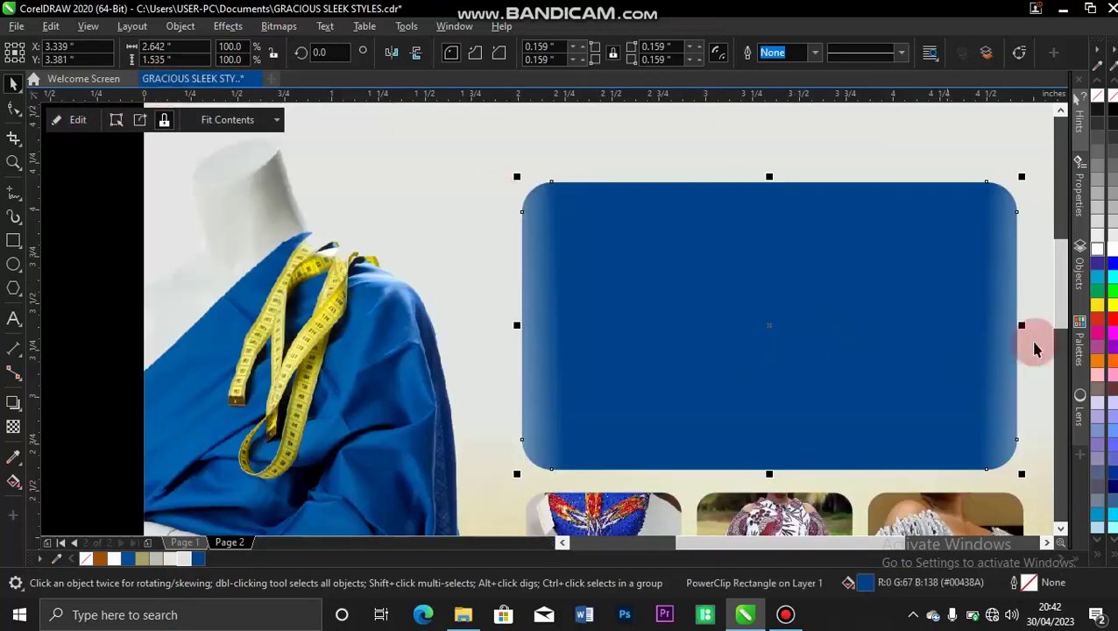
# - Try the left strip in blue #00438A with a shifted transparency start and midpoint inside the PowerClip
pyautogui.doubleClick(520, 313)
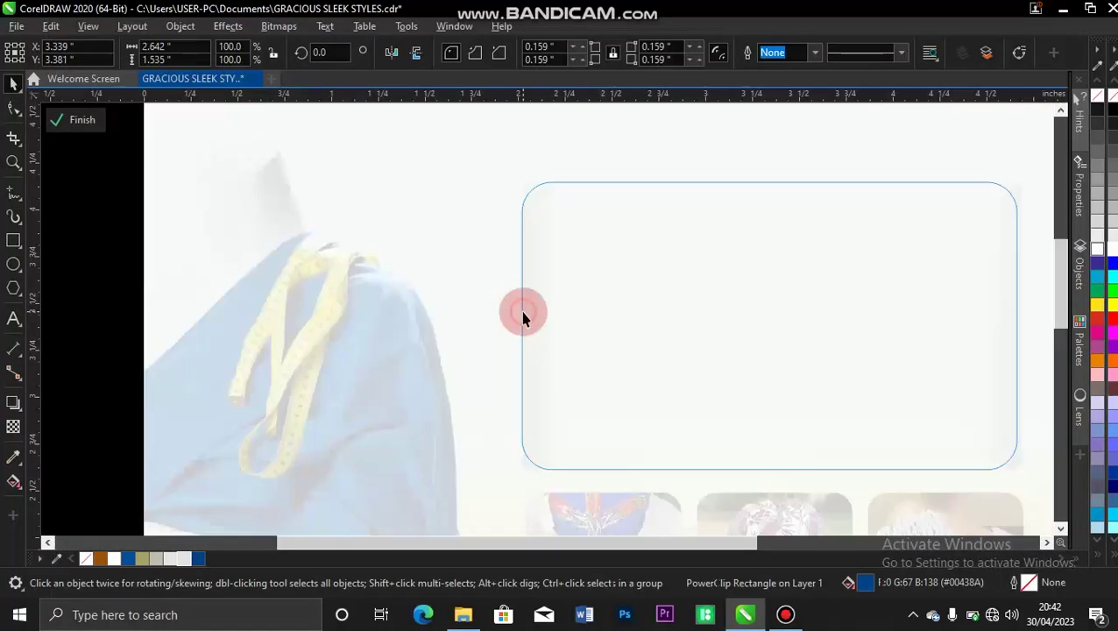
pyautogui.click(527, 319)
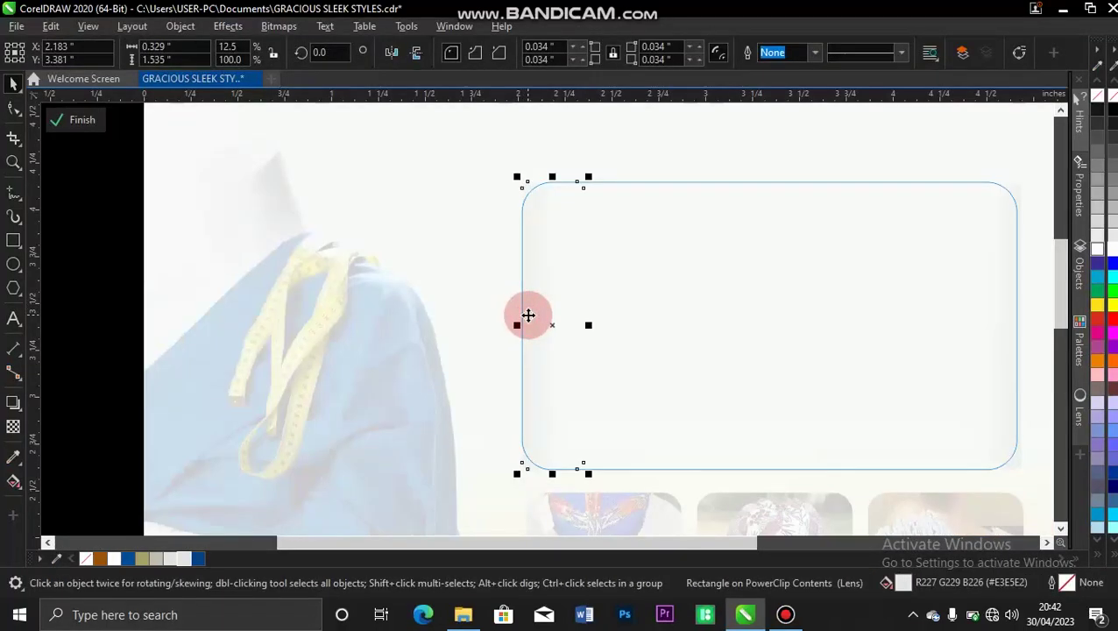
pyautogui.click(199, 560)
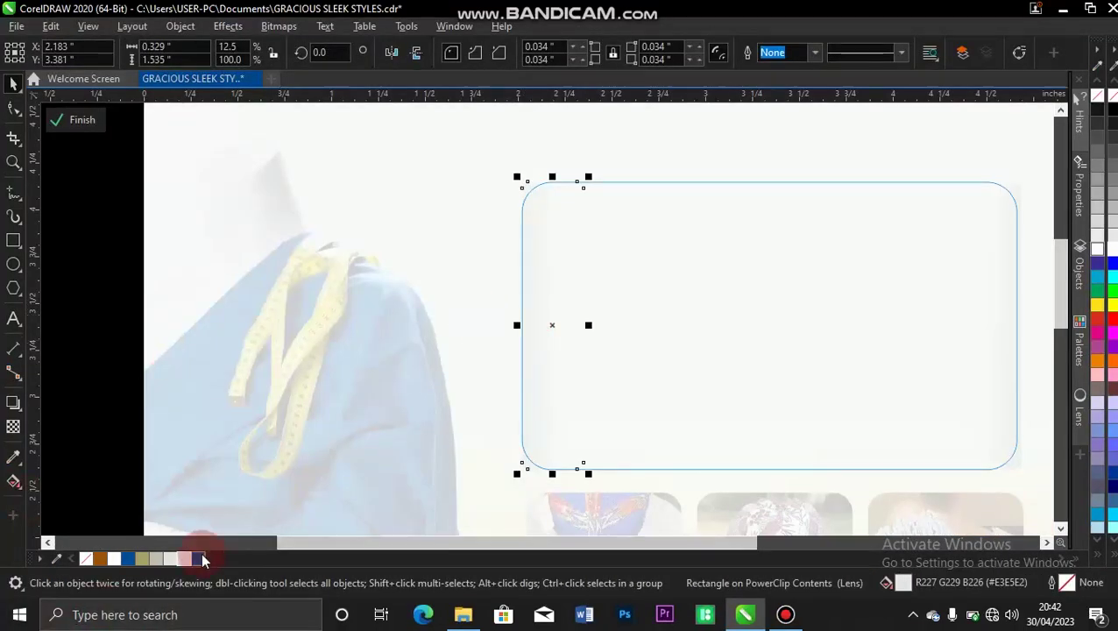
pyautogui.click(13, 425)
pyautogui.moveTo(475, 335); pyautogui.dragTo(470, 332)
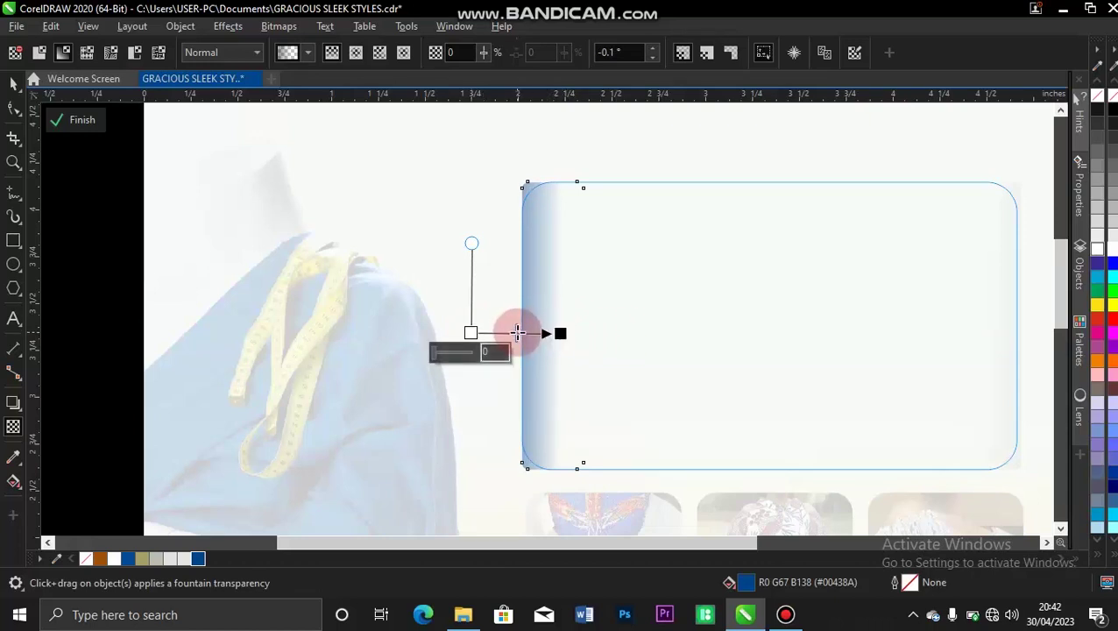
pyautogui.moveTo(487, 337); pyautogui.dragTo(488, 336)
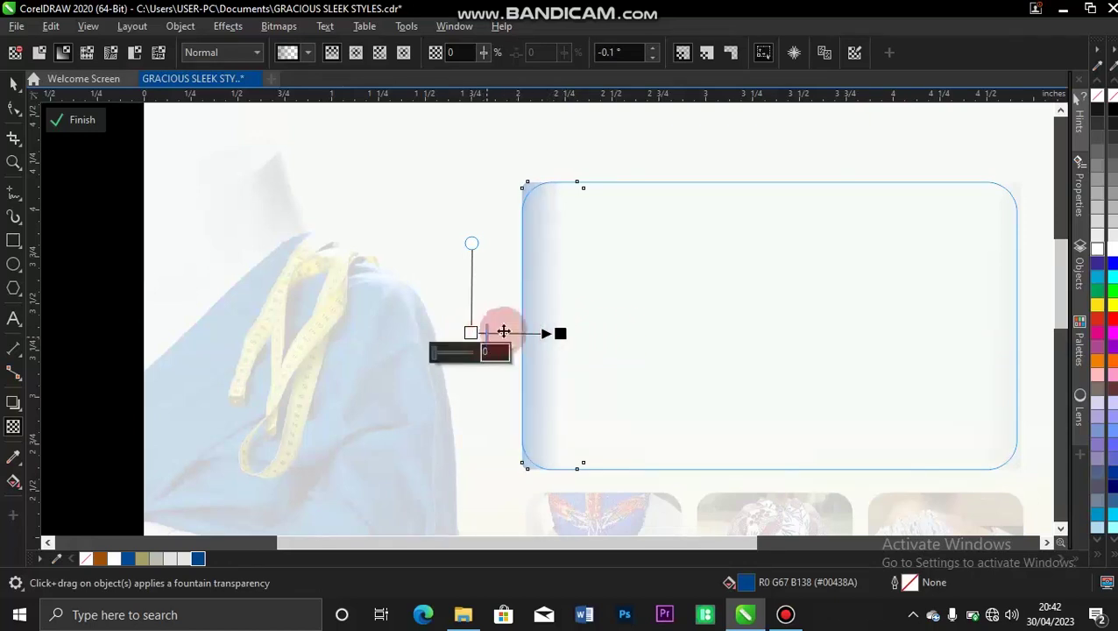
pyautogui.click(65, 120)
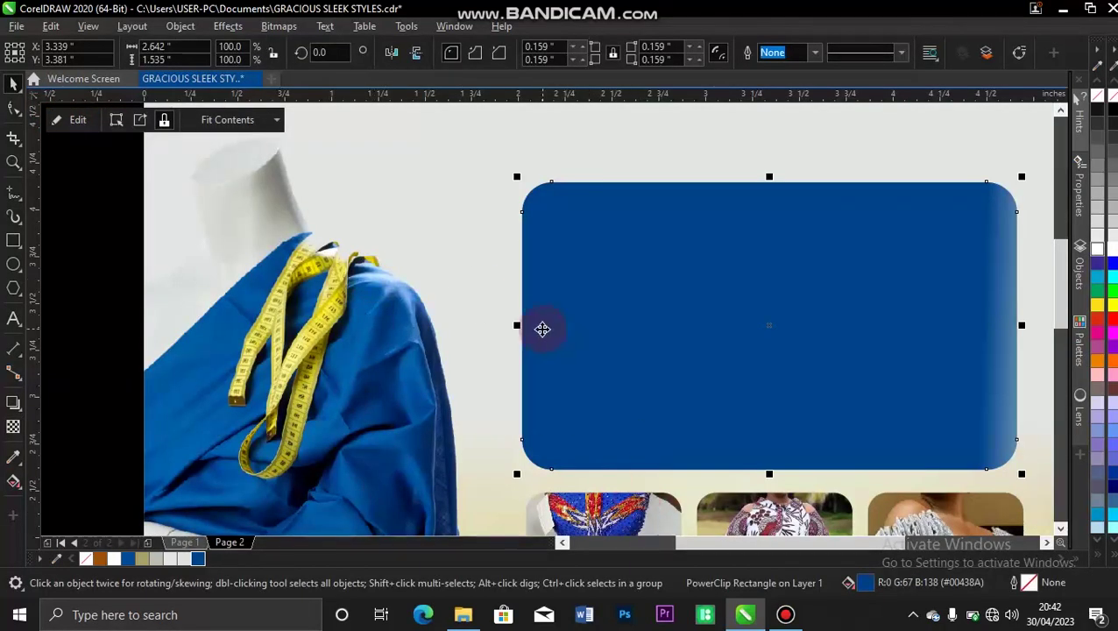
# - Level and shorten the left strip's fountain transparency inside the PowerClip, refill the strip with #E3E5E2 and finish editing
pyautogui.click(83, 119)
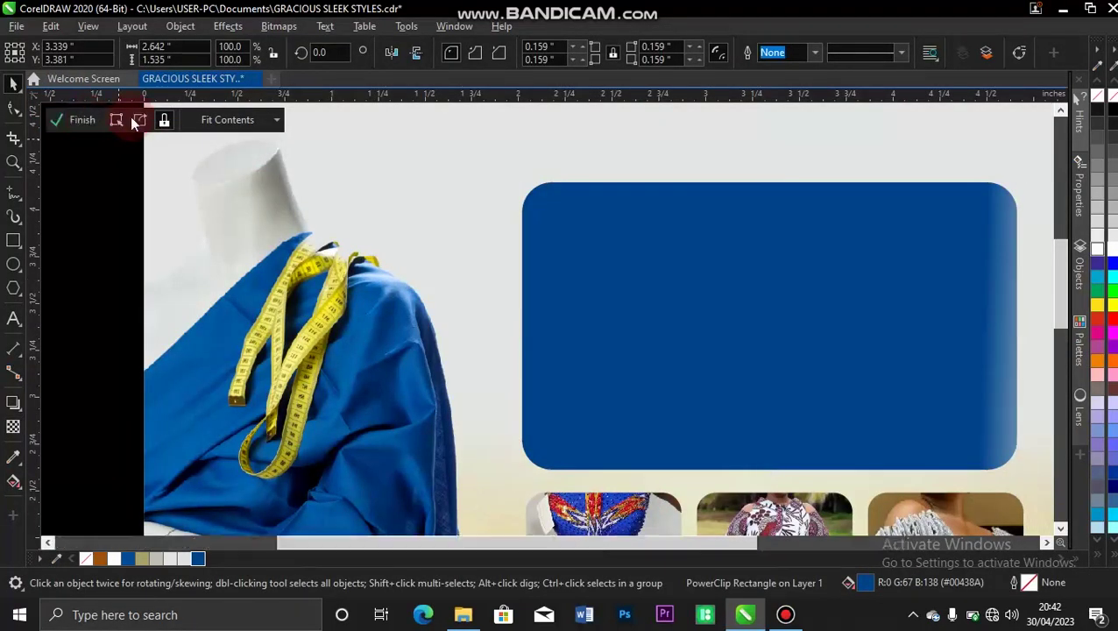
pyautogui.click(540, 303)
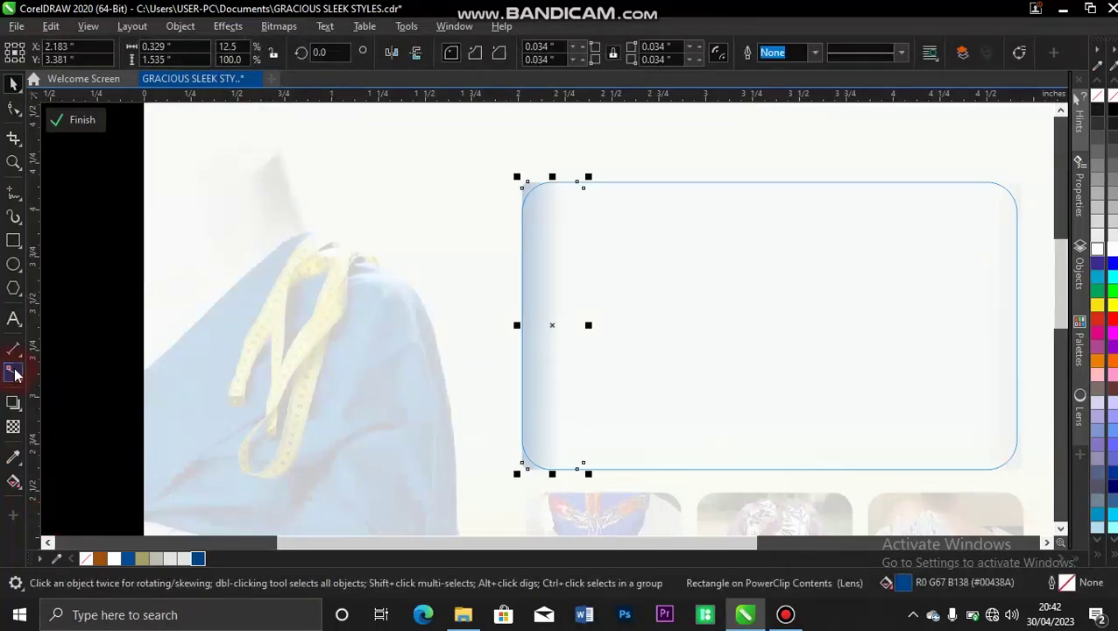
pyautogui.click(13, 427)
pyautogui.click(453, 343)
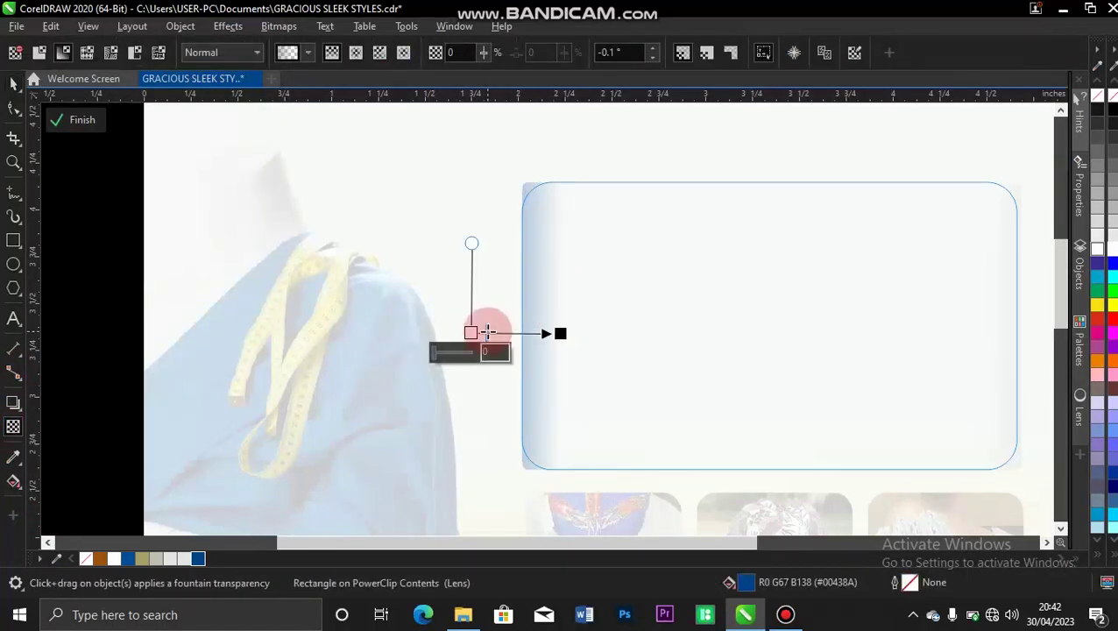
pyautogui.moveTo(502, 334); pyautogui.dragTo(490, 334)
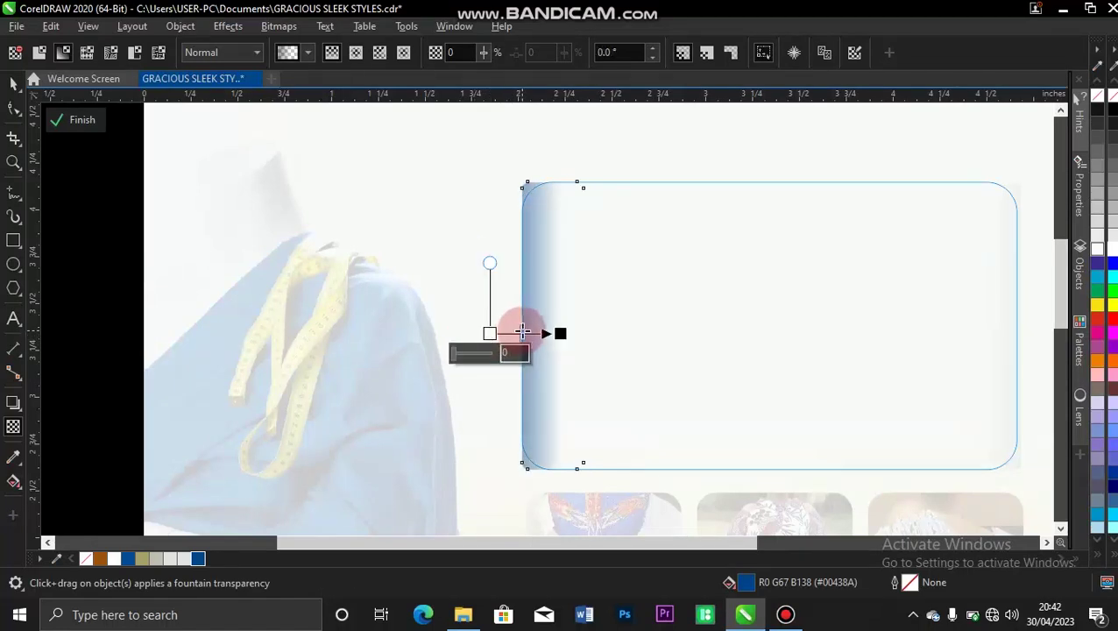
pyautogui.press('space')
pyautogui.click(186, 560)
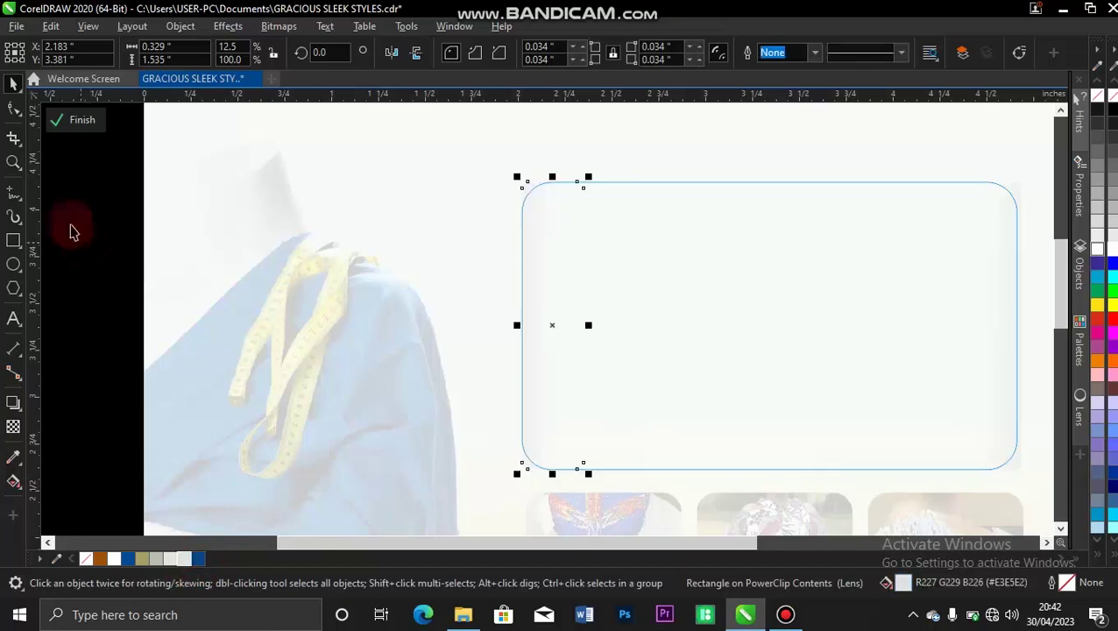
pyautogui.click(81, 119)
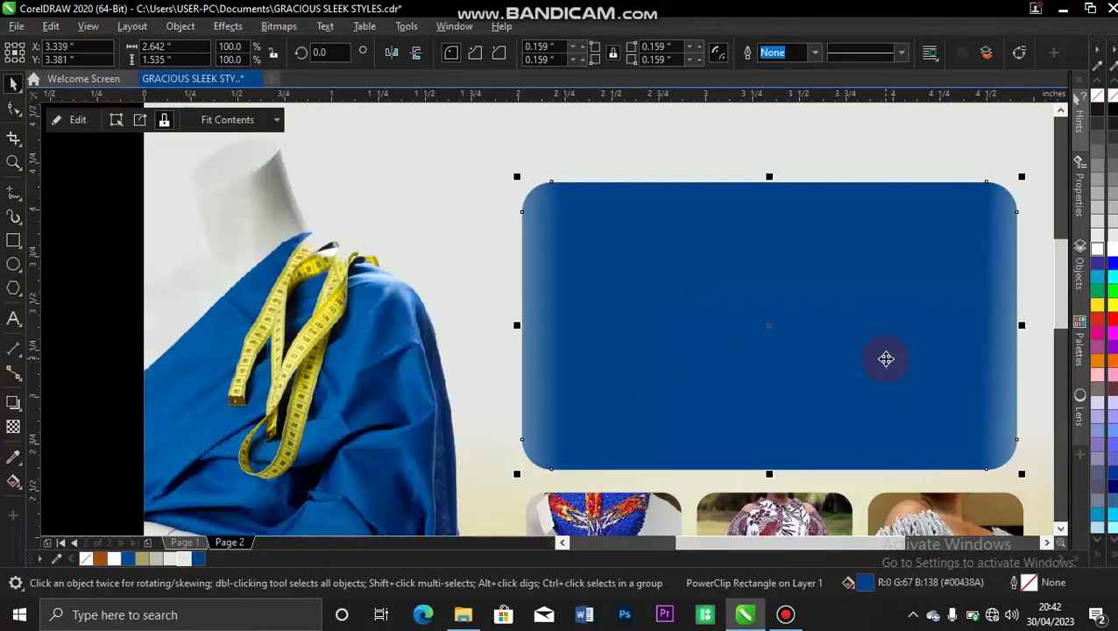
# - Inside the PowerClip, replace the right strip with a horizontally mirrored copy of the left one at about X 4.506 inches and finish editing
pyautogui.hotkey('shift', 'F4')
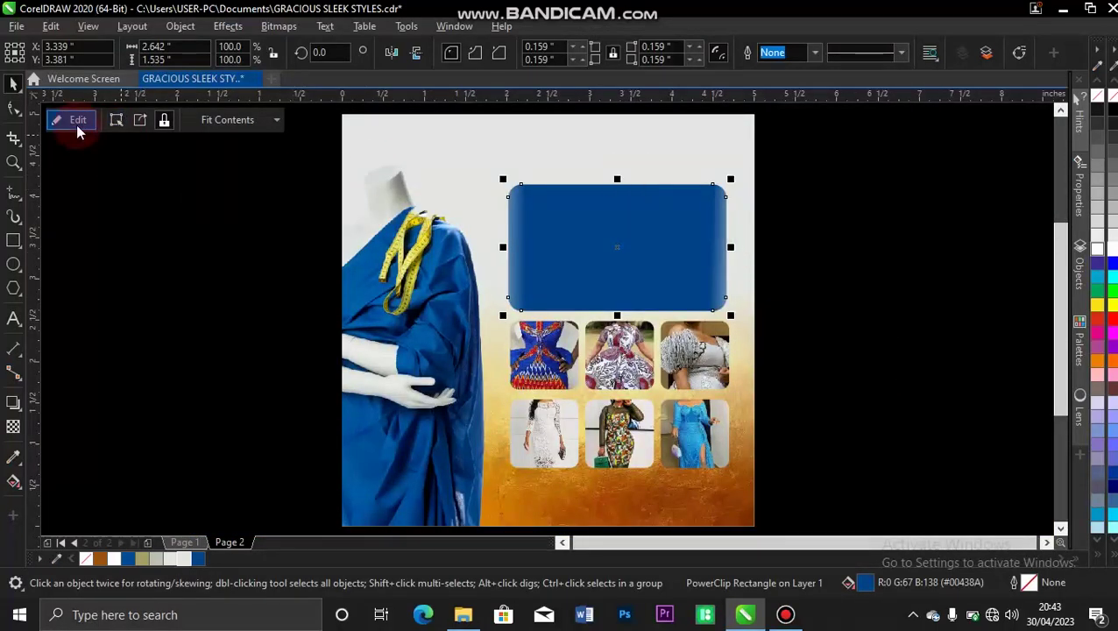
pyautogui.click(77, 126)
pyautogui.click(513, 235)
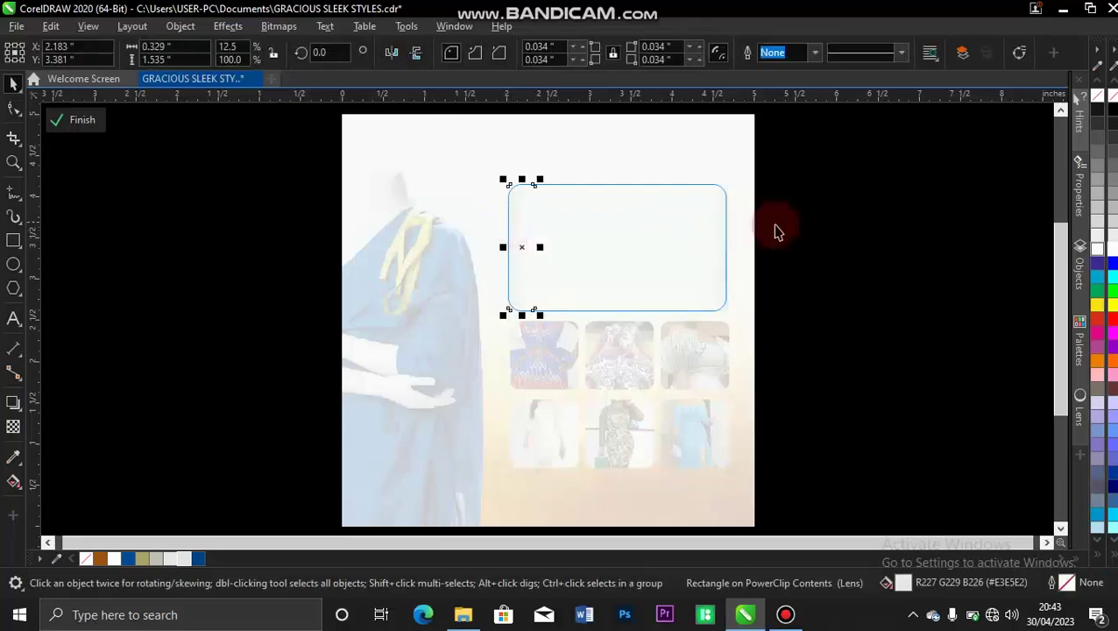
pyautogui.click(717, 225)
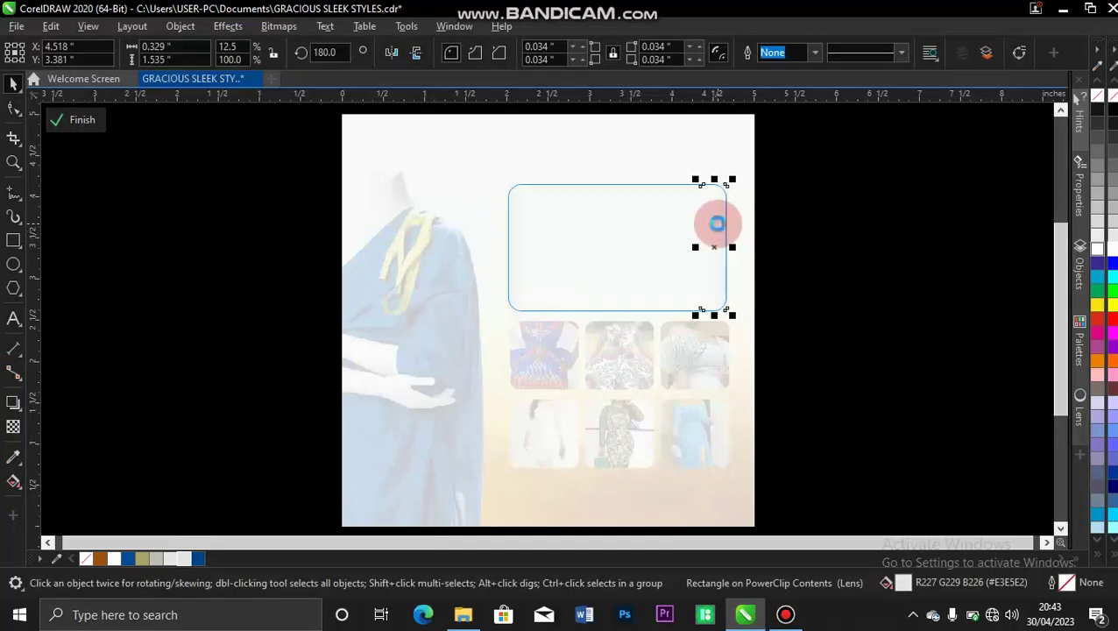
pyautogui.click(545, 174)
pyautogui.click(511, 227)
pyautogui.moveTo(518, 230); pyautogui.dragTo(675, 228)
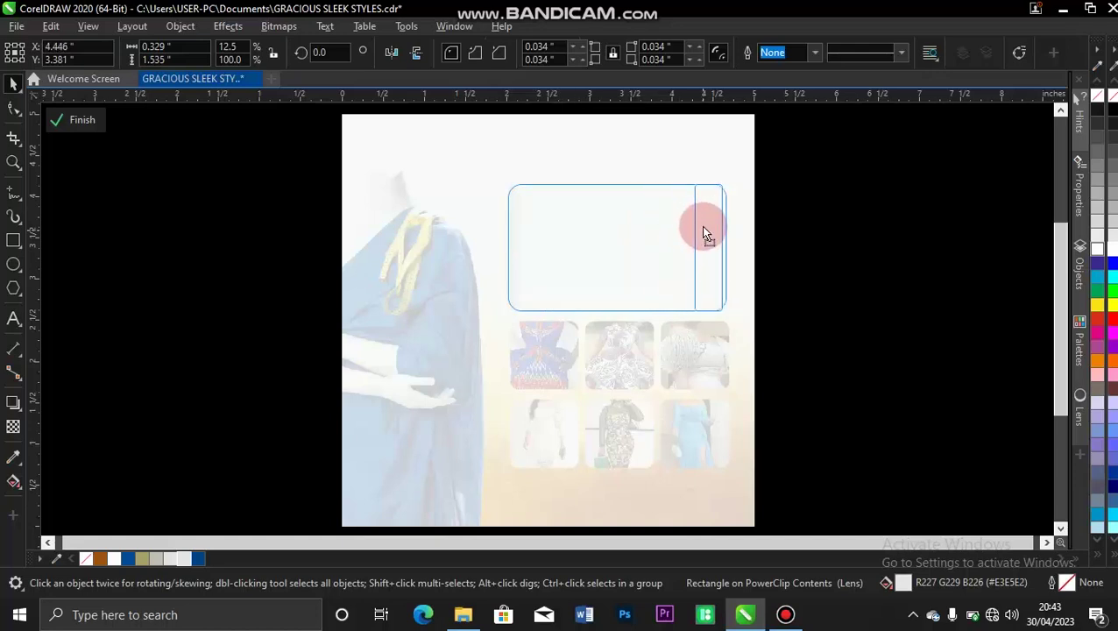
pyautogui.moveTo(703, 229); pyautogui.dragTo(704, 227)
pyautogui.click(397, 56)
pyautogui.click(397, 56)
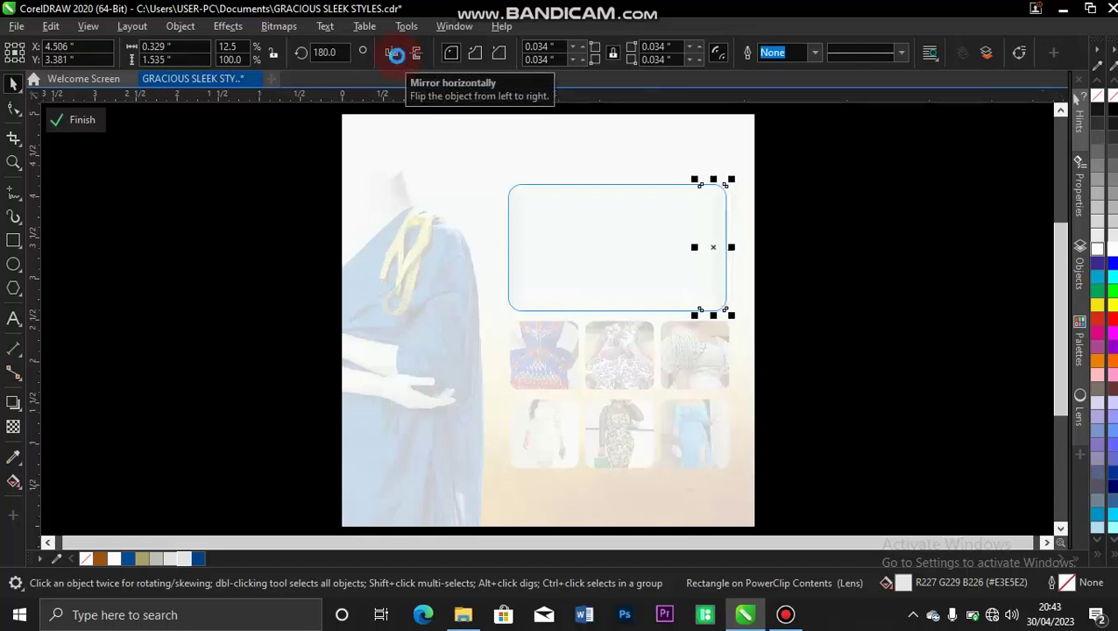
pyautogui.click(83, 118)
pyautogui.click(149, 216)
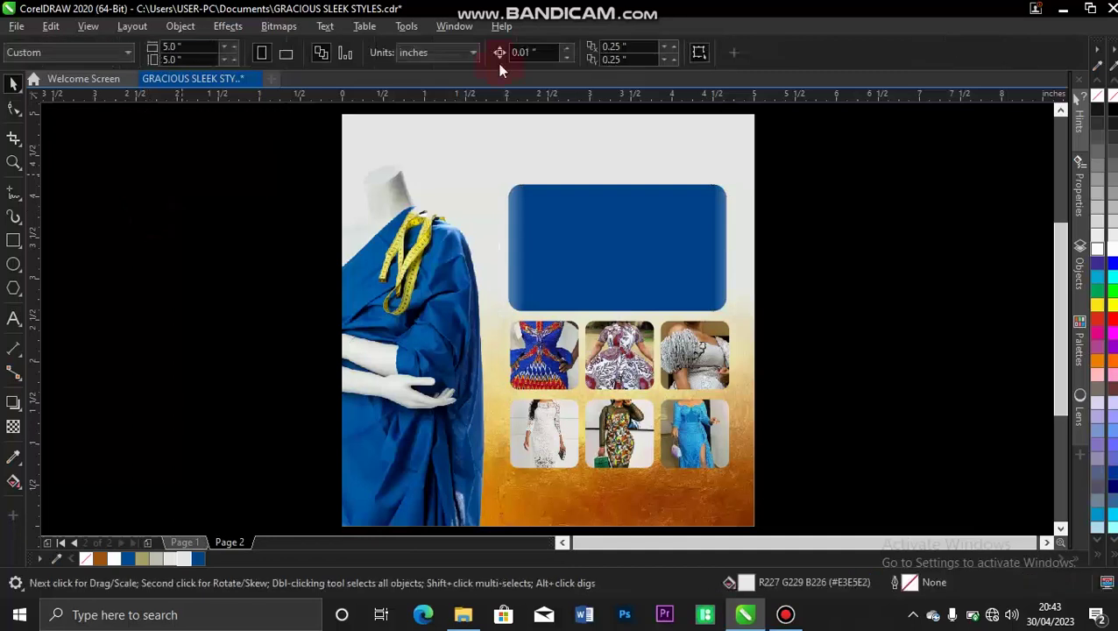
pyautogui.click(212, 296)
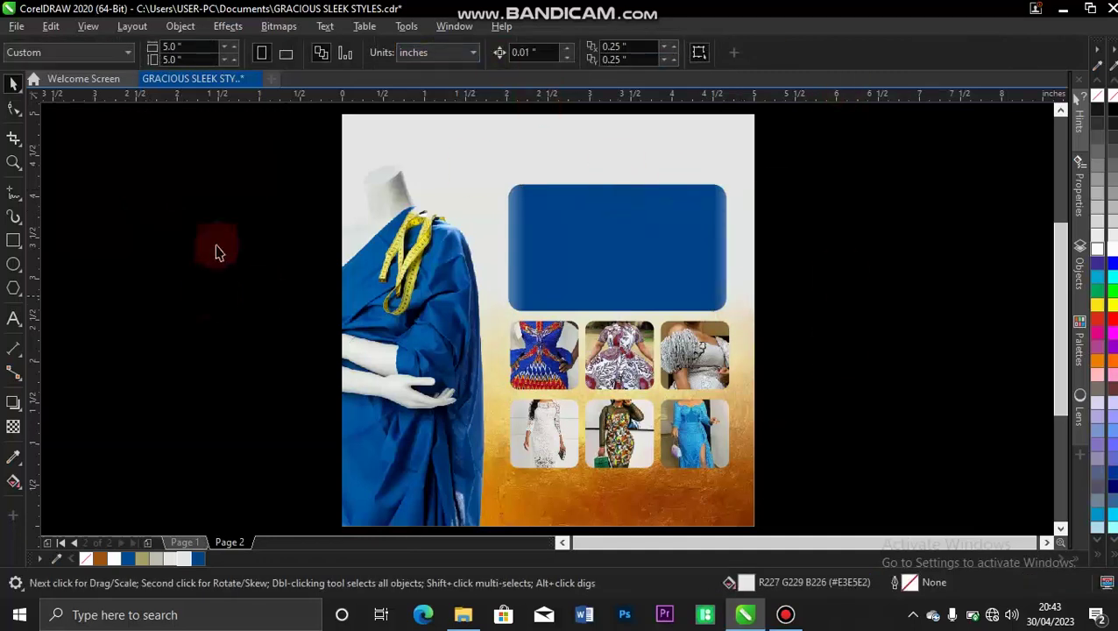
pyautogui.click(663, 102)
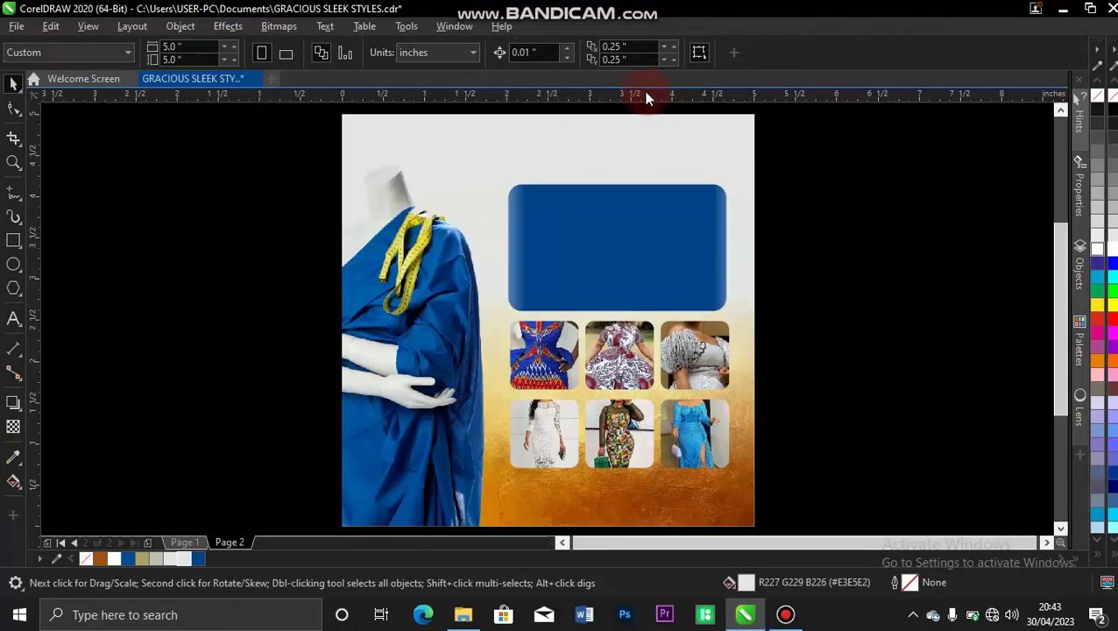
# - Copy the panel's text and bullets from Page 1 to Page 2 and centre them on the blue panel at about X 3.361, Y 3.403 inches
pyautogui.click(186, 543)
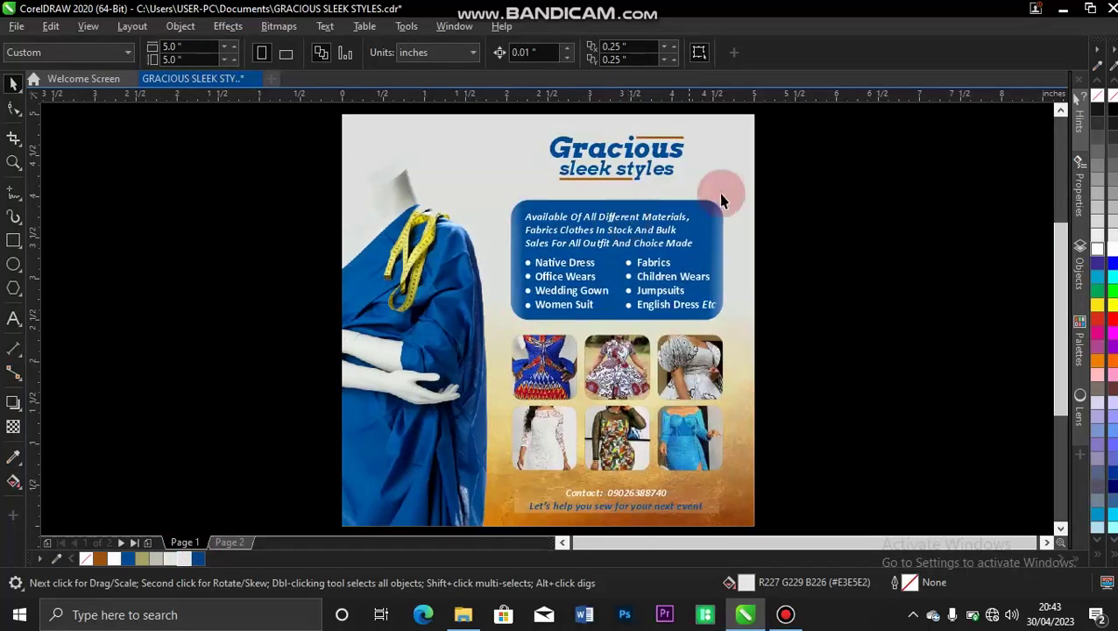
pyautogui.click(517, 318)
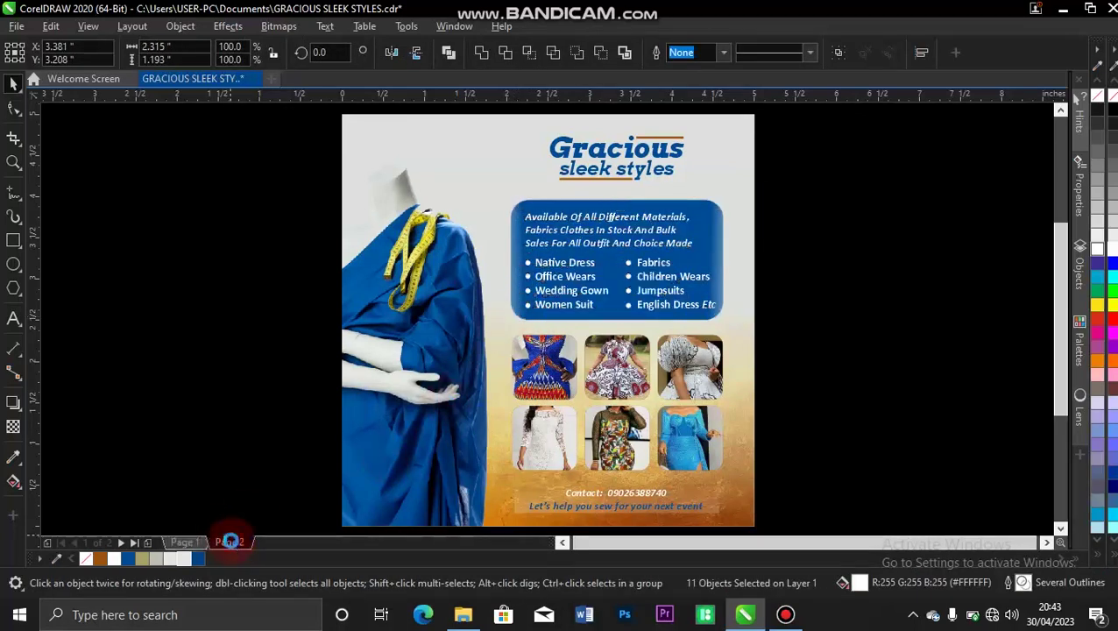
pyautogui.click(231, 543)
pyautogui.hotkey('ctrl', 'v')
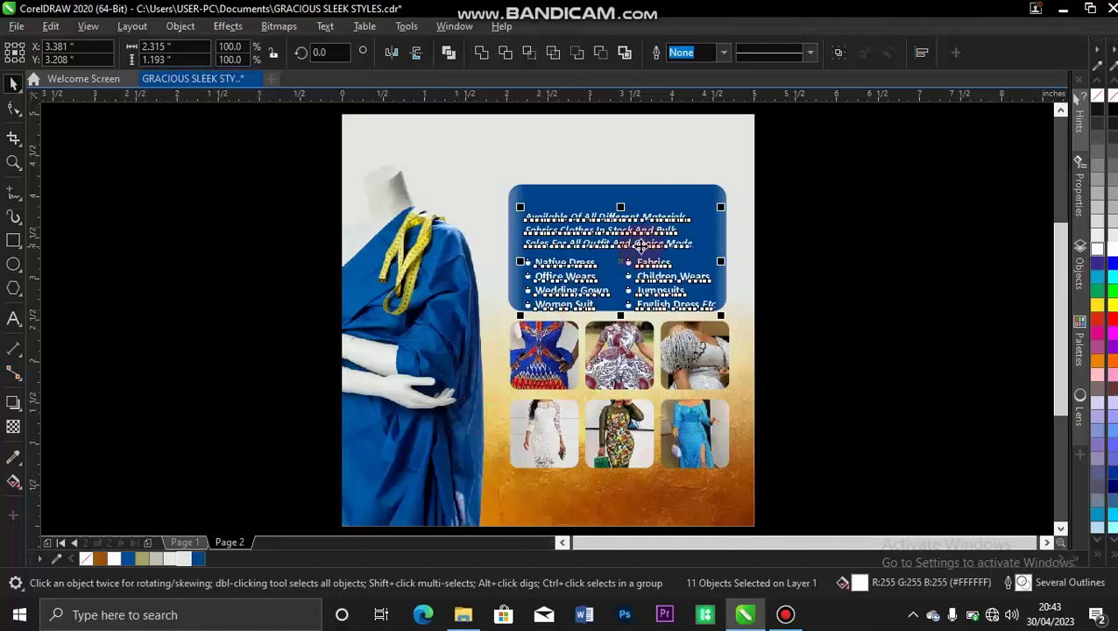
pyautogui.moveTo(622, 263); pyautogui.dragTo(620, 247)
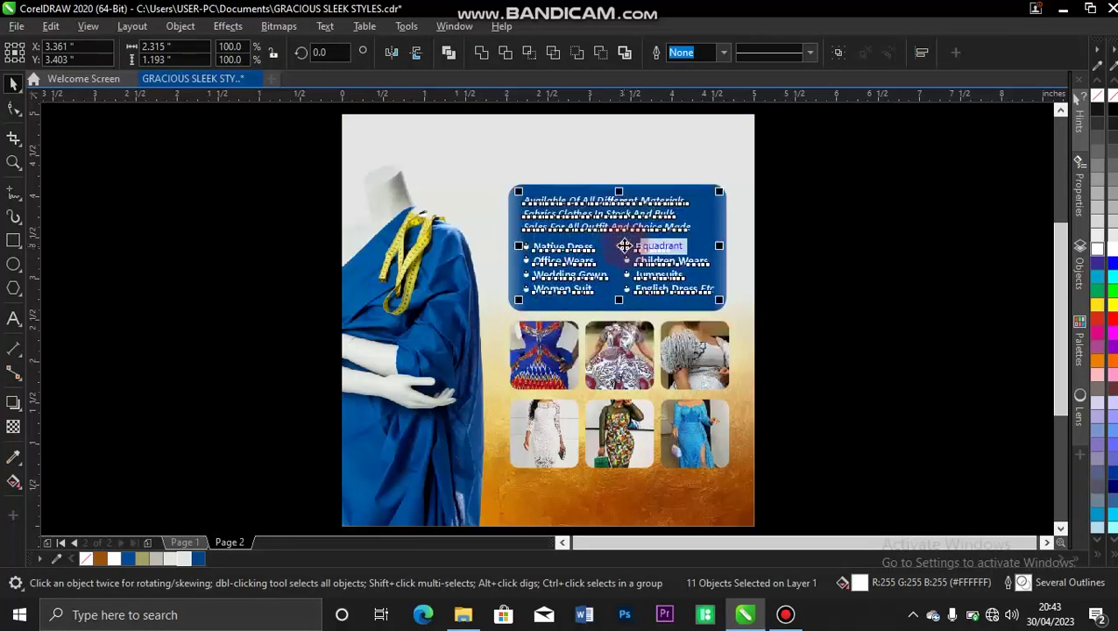
pyautogui.click(861, 174)
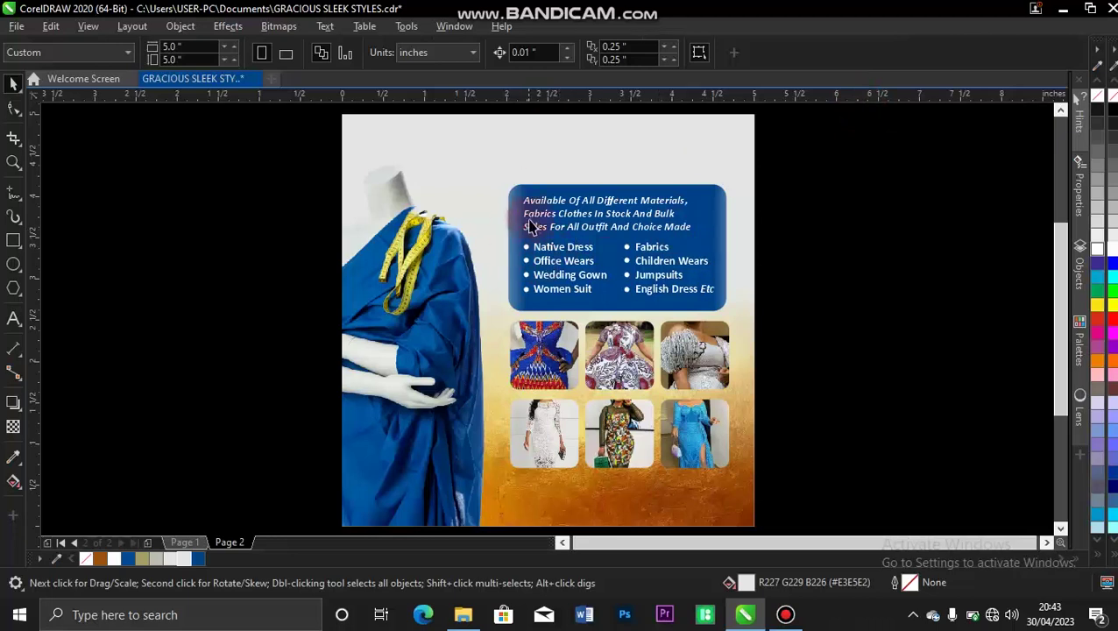
pyautogui.click(538, 254)
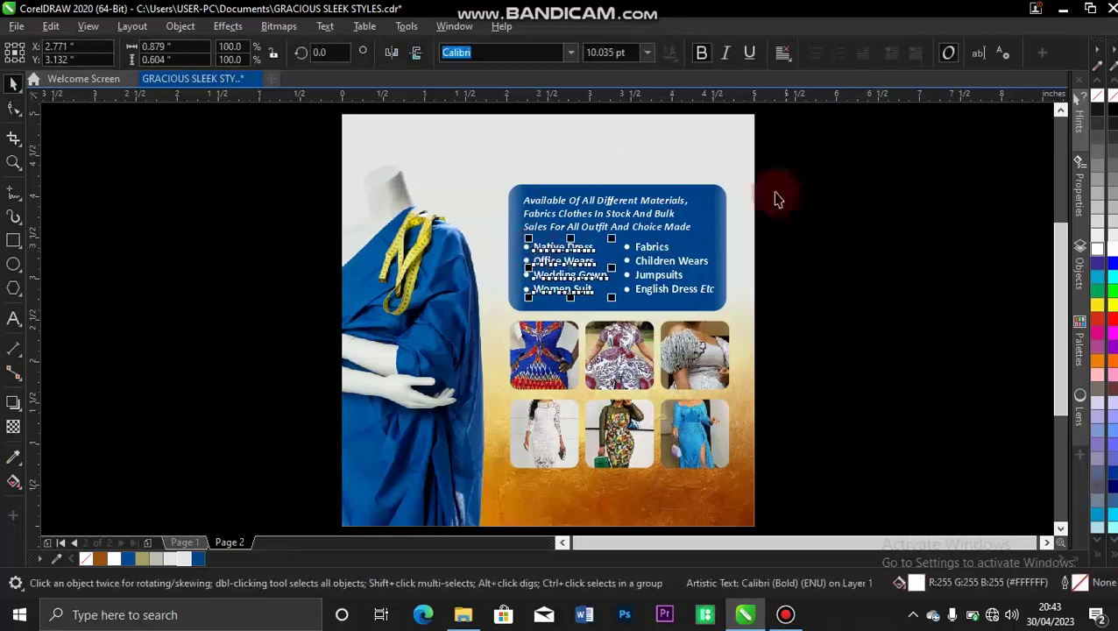
pyautogui.click(827, 262)
pyautogui.click(626, 248)
pyautogui.click(187, 224)
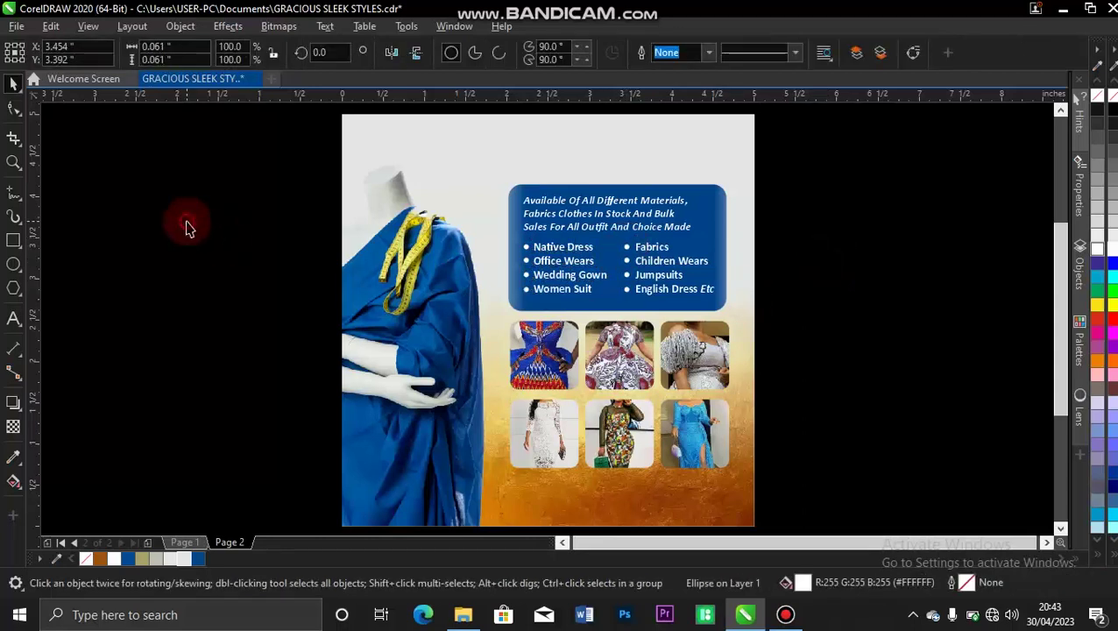
# - Draw a sample bullet circle beside the page, shrink it to about 0.14 inches and delete it
pyautogui.click(14, 267)
pyautogui.moveTo(167, 217); pyautogui.dragTo(209, 255)
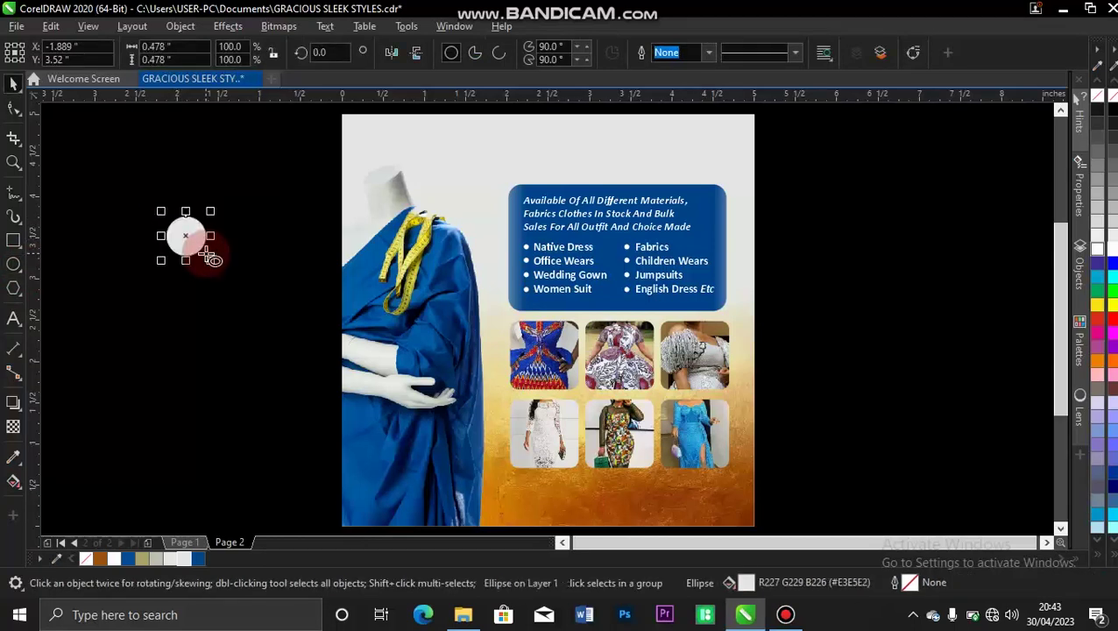
pyautogui.press('space')
pyautogui.moveTo(215, 209); pyautogui.dragTo(189, 227)
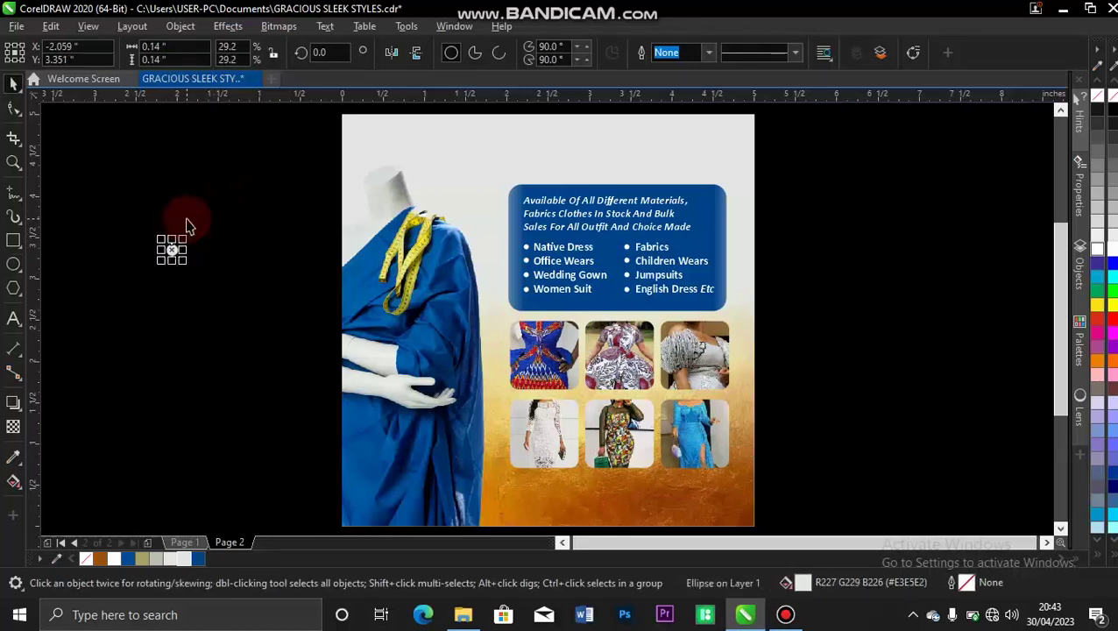
pyautogui.press('space')
pyautogui.press('space')
pyautogui.click(187, 225)
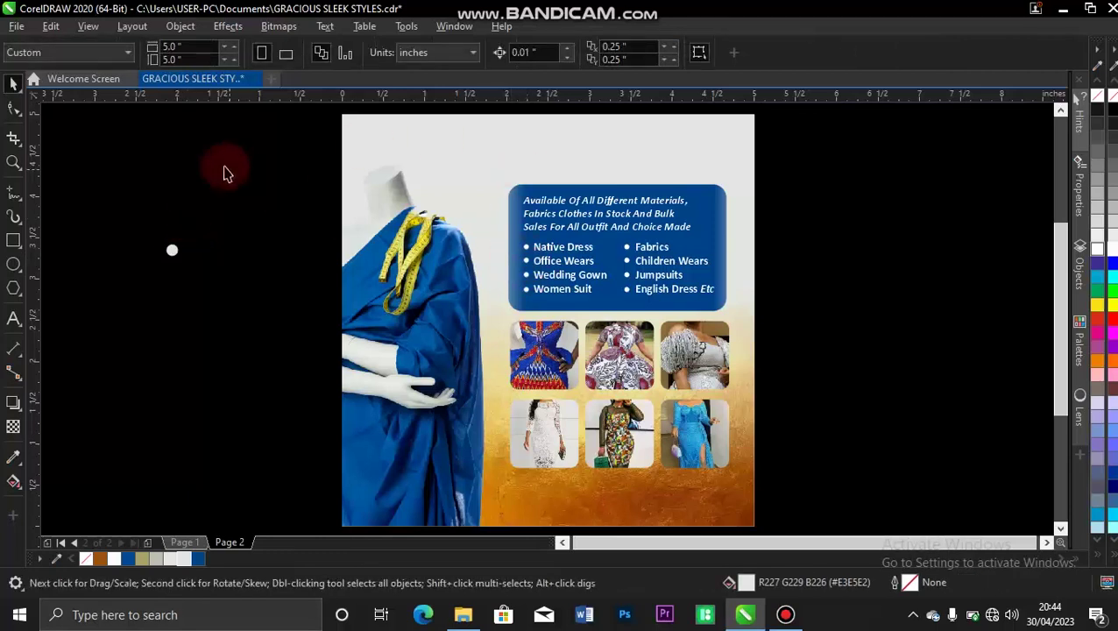
pyautogui.click(172, 252)
pyautogui.press('Delete')
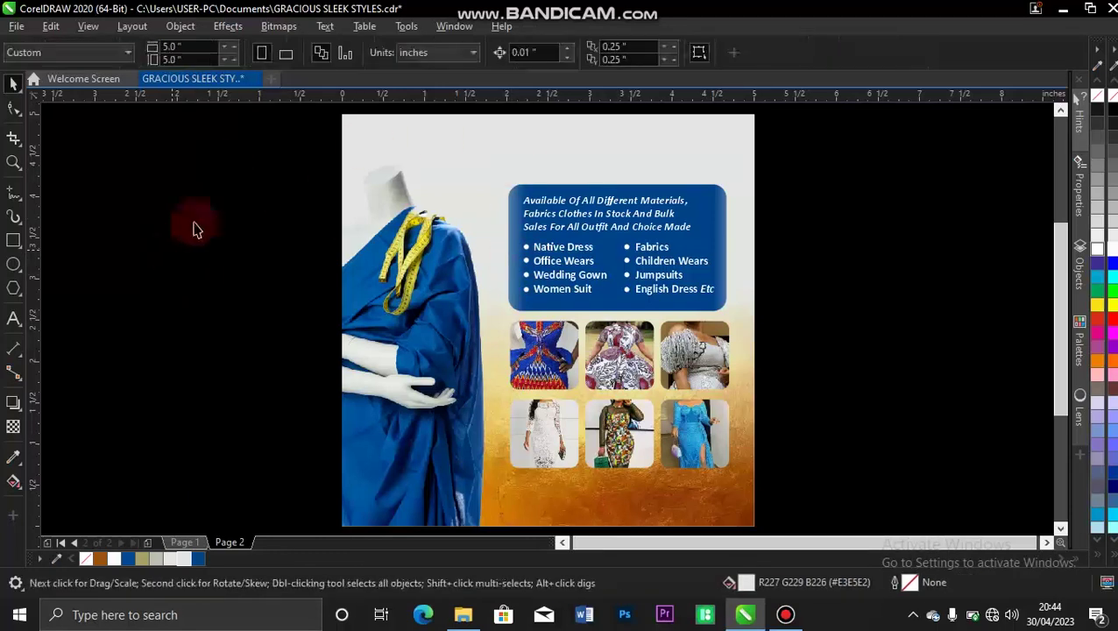
# - Nudge the blue panel, its text and the six photos down together to about Y 2.279 inches
pyautogui.moveTo(782, 145); pyautogui.dragTo(489, 518)
pyautogui.press('Down')
pyautogui.press('Down')
pyautogui.press('Down')
pyautogui.press('Down')
pyautogui.press('Down')
pyautogui.press('Down')
pyautogui.press('Down')
pyautogui.press('Down')
pyautogui.press('Down')
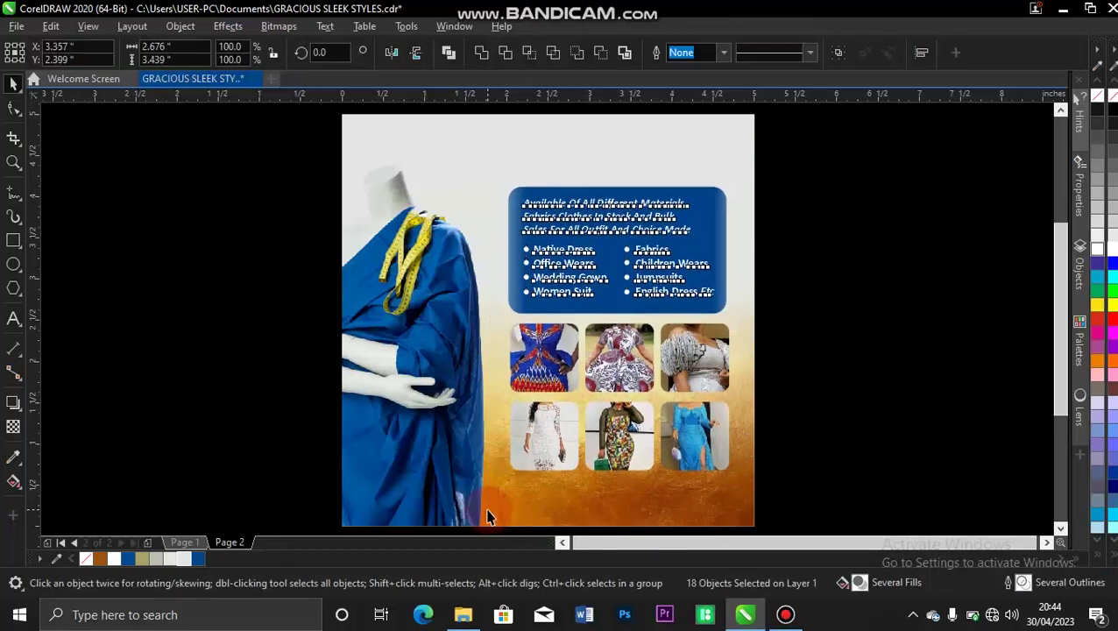
pyautogui.press('Down')
pyautogui.press('Down')
pyautogui.press('Down')
pyautogui.press('Down')
pyautogui.press('Down')
pyautogui.press('Down')
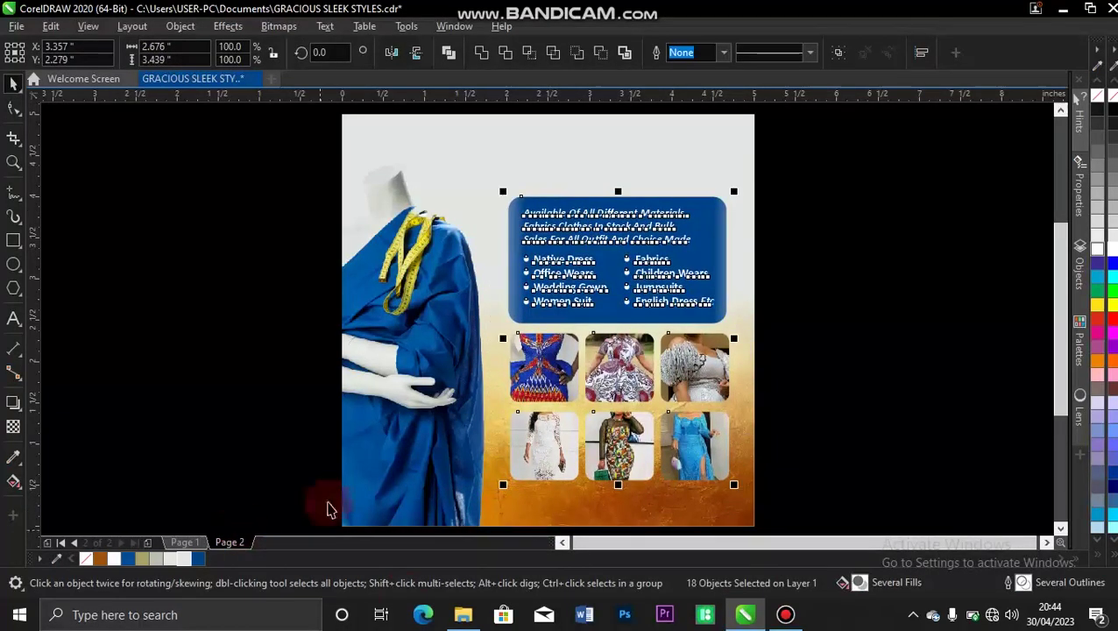
# - Add the two-line title "Gracious Sleek Styles" above the panel in blue Arvo Bold-Italic and change it to Title Case
pyautogui.click(13, 321)
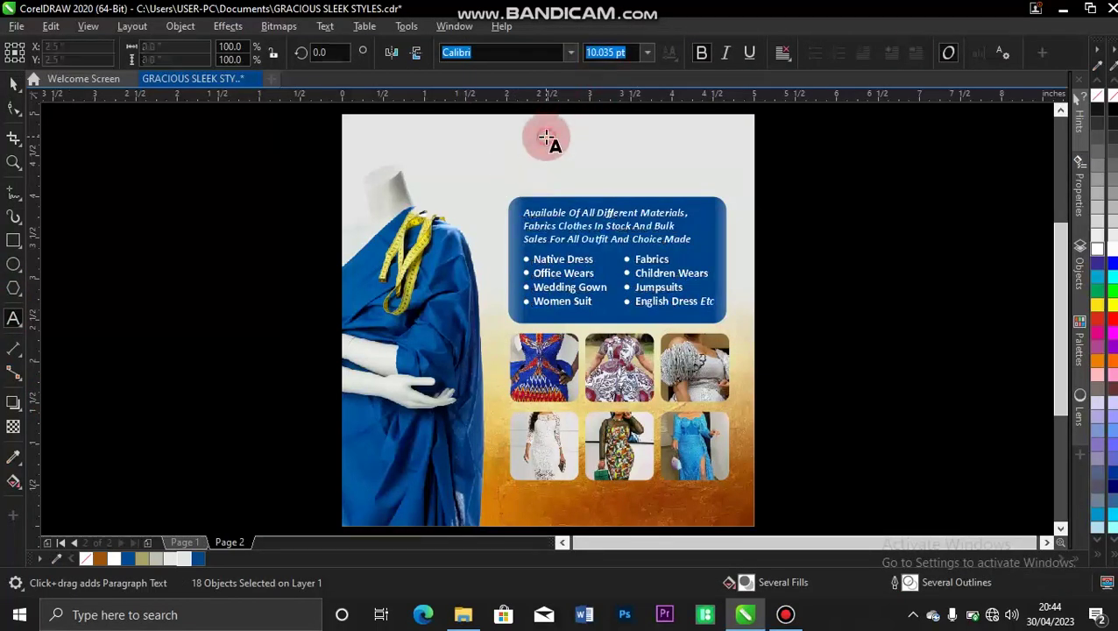
pyautogui.click(546, 136)
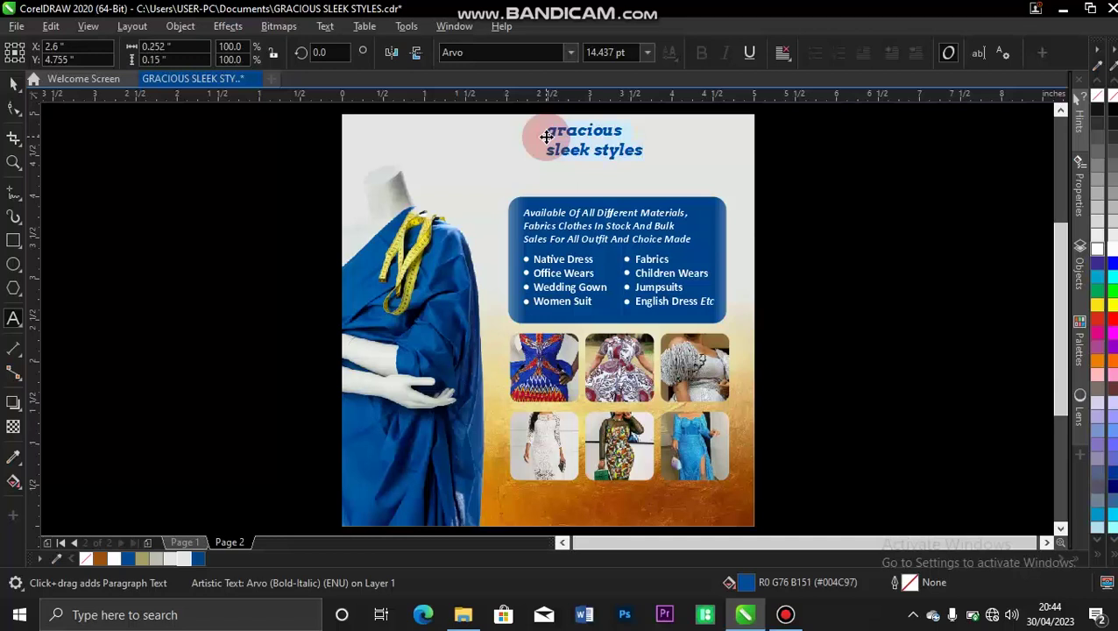
pyautogui.hotkey('shift', 'F3')
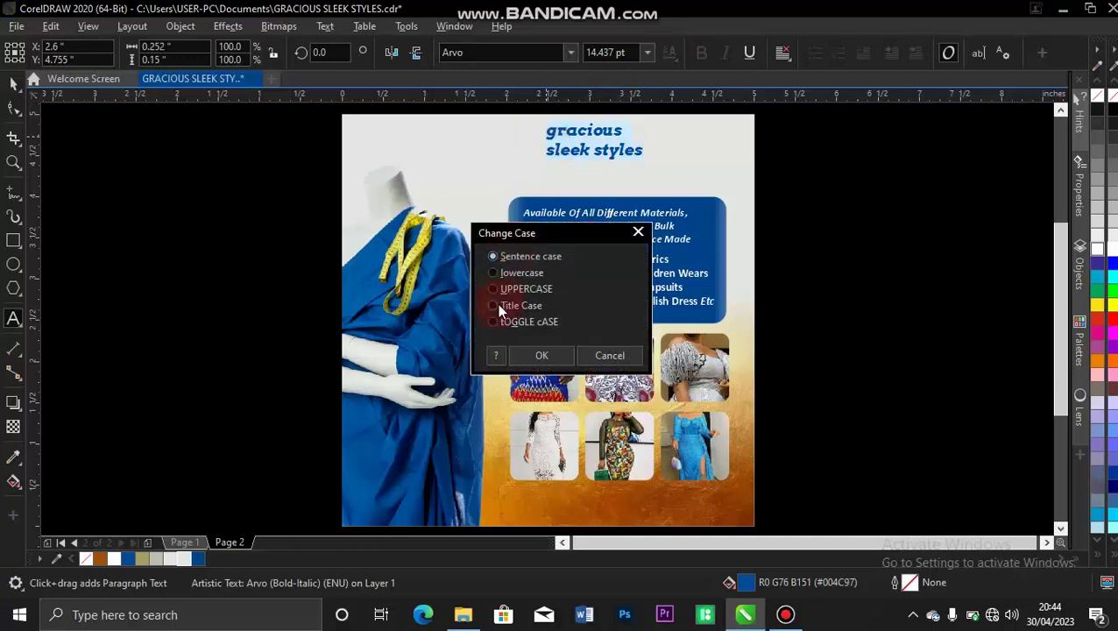
pyautogui.click(536, 355)
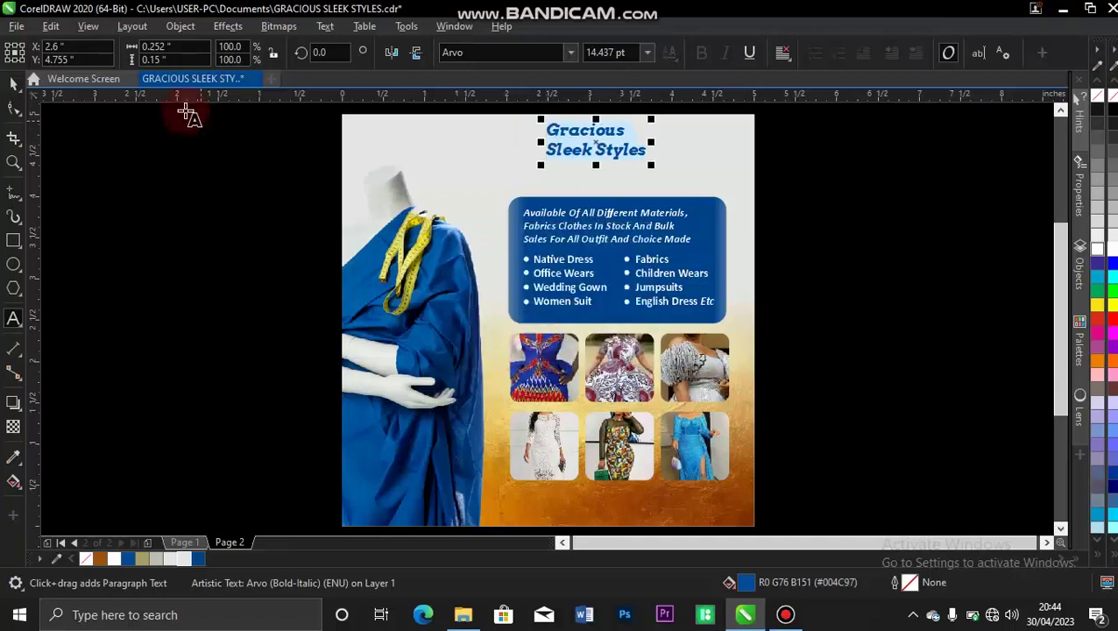
pyautogui.click(16, 88)
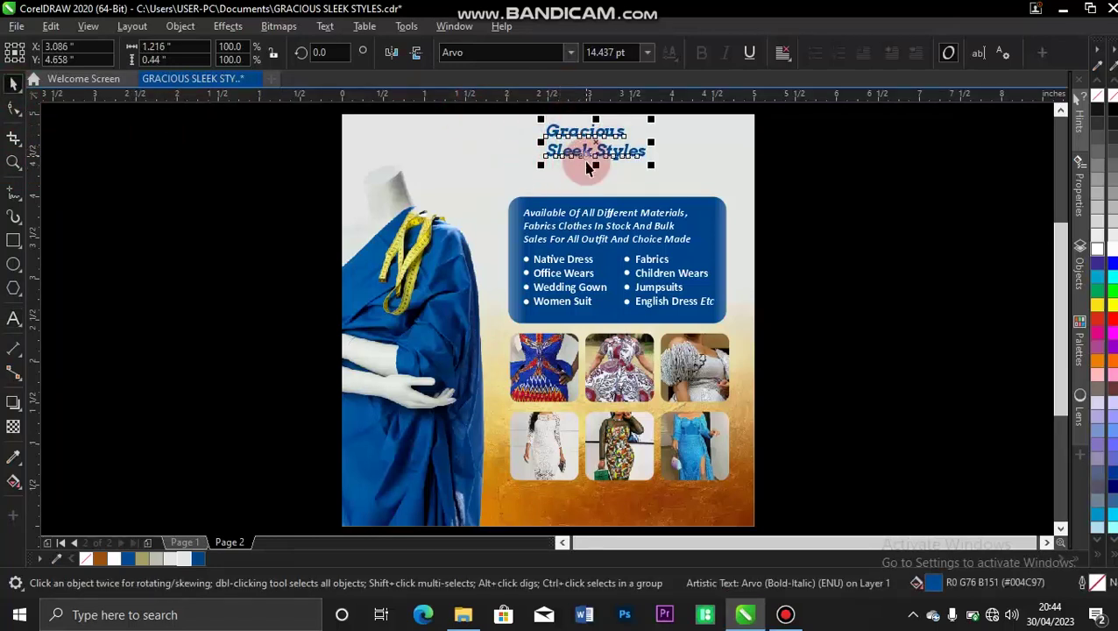
# - Separate the title's two lines and scale "Gracious" to about 20.9 pt and "Sleek Styles" to about 12.5 pt
pyautogui.moveTo(588, 169); pyautogui.dragTo(572, 157)
pyautogui.click(846, 182)
pyautogui.press('z')
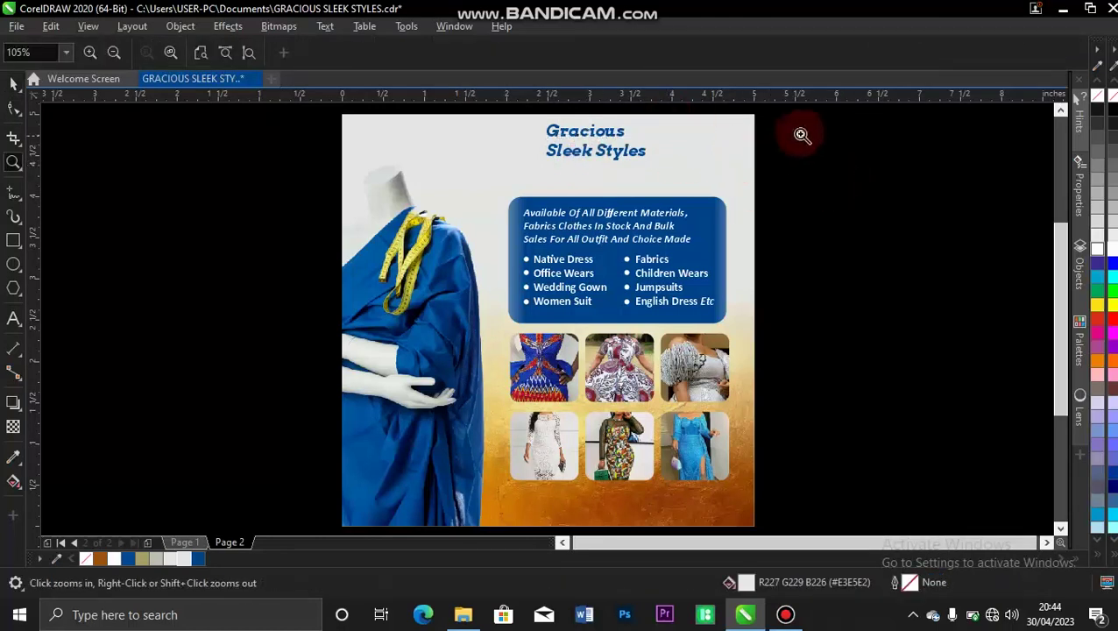
pyautogui.moveTo(784, 107); pyautogui.dragTo(480, 219)
pyautogui.press('space')
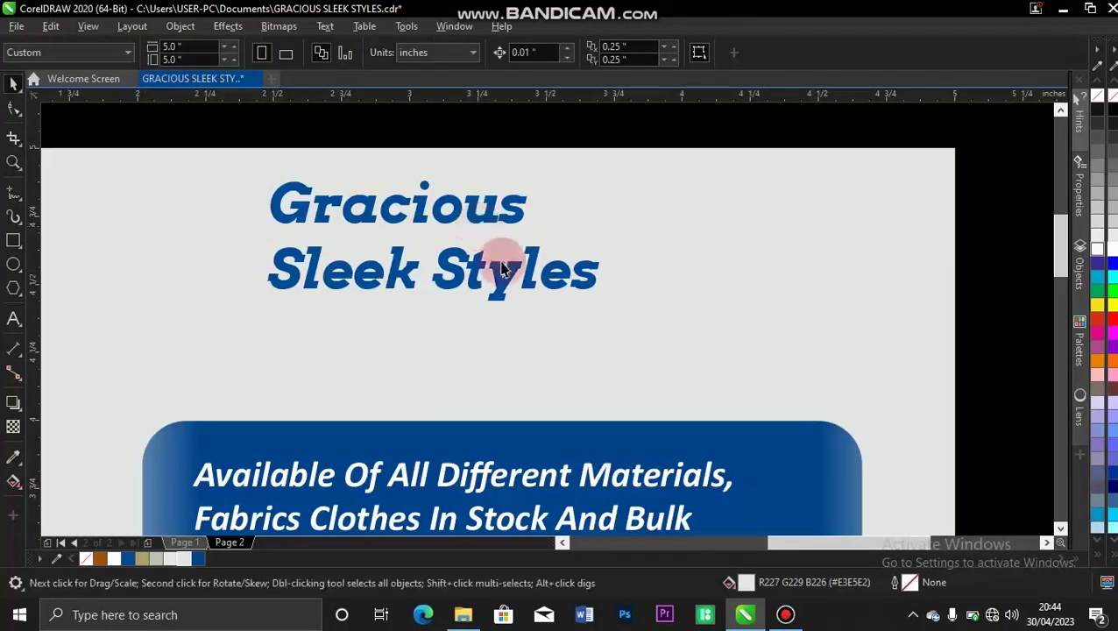
pyautogui.click(488, 218)
pyautogui.moveTo(529, 230); pyautogui.dragTo(644, 259)
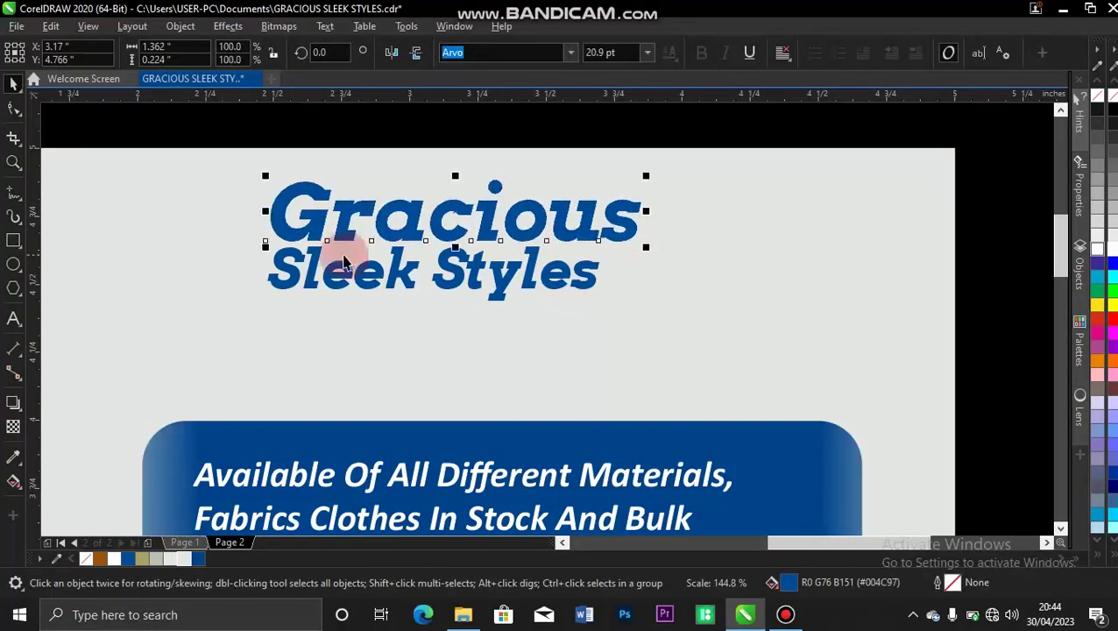
pyautogui.moveTo(260, 250); pyautogui.dragTo(301, 233)
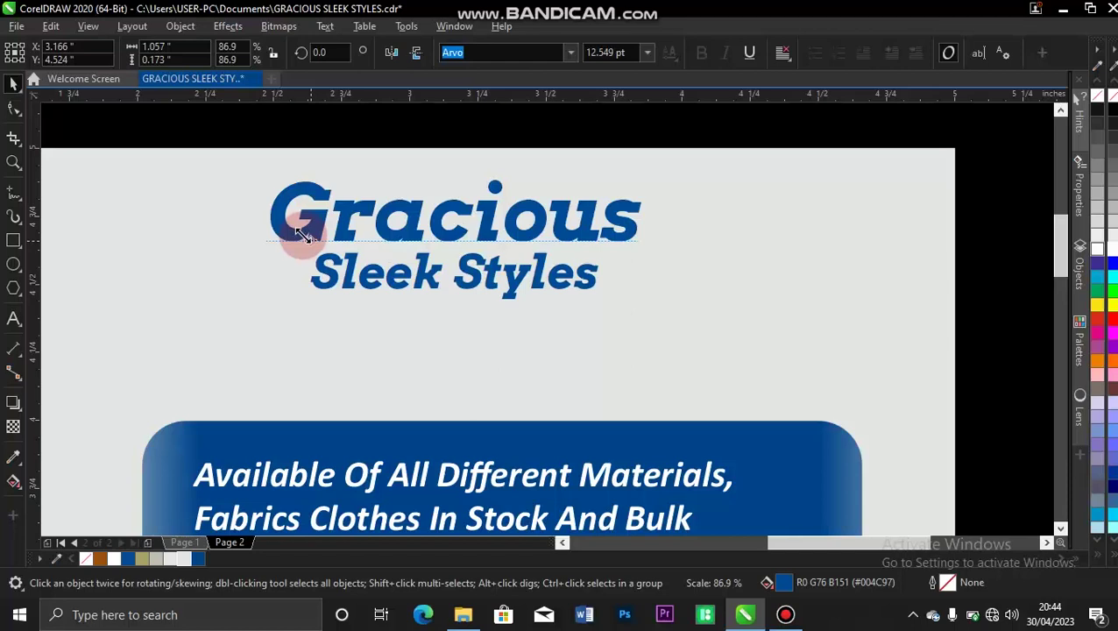